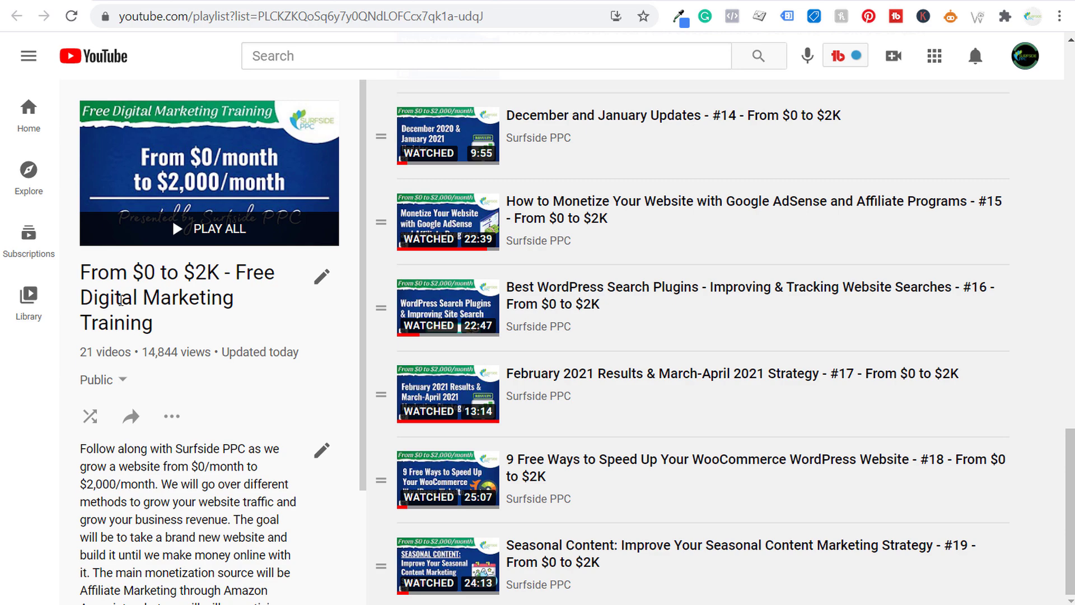
# Step: Switch to the Google search for "wicker easter baskets" and show its general web results instead of images
pyautogui.click(199, 1)
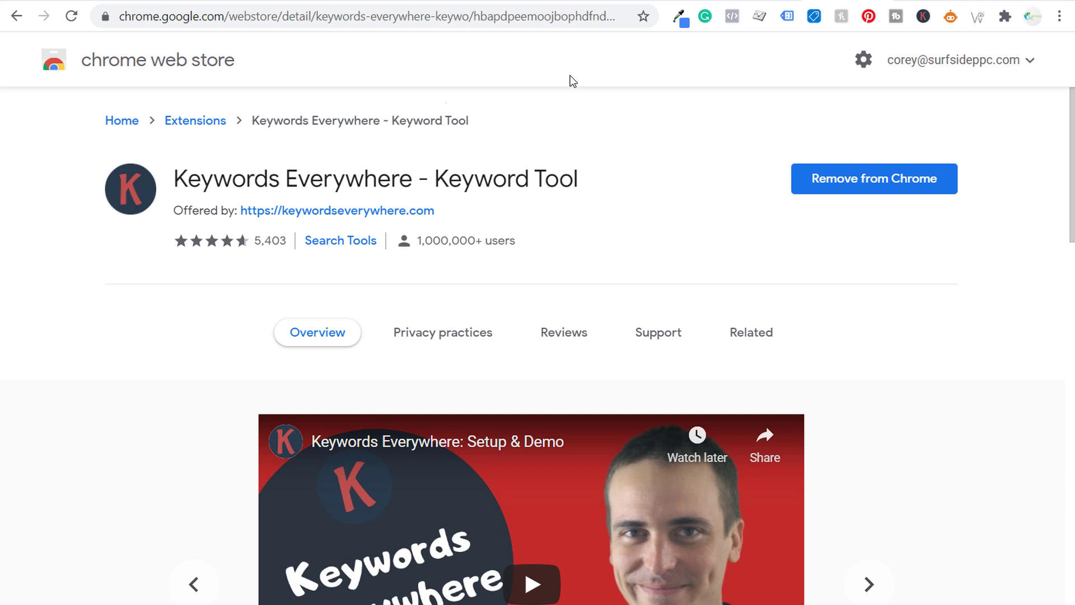
pyautogui.click(734, 0)
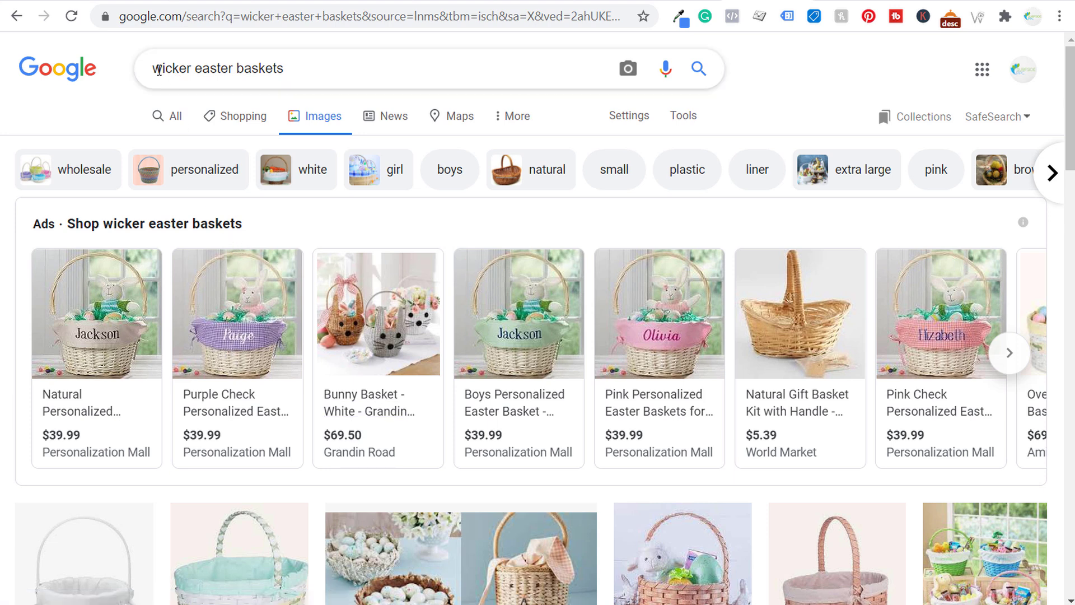
pyautogui.click(166, 116)
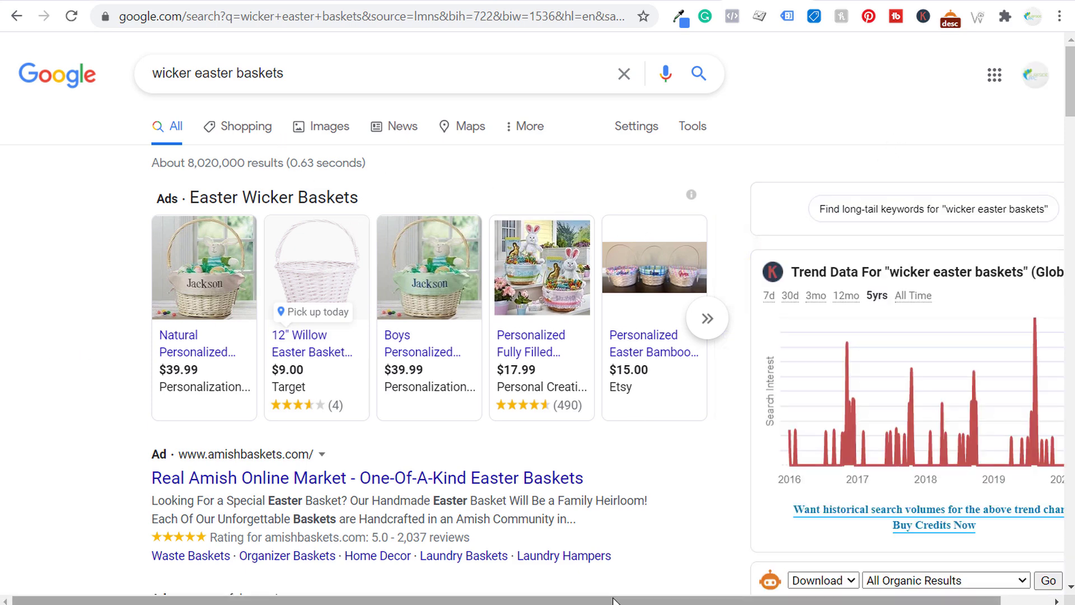
# Step: Examine the trend chart, long-tail keyword lists, related searches and search suggestions for "wicker easter baskets"
pyautogui.moveTo(612, 602); pyautogui.dragTo(664, 602)
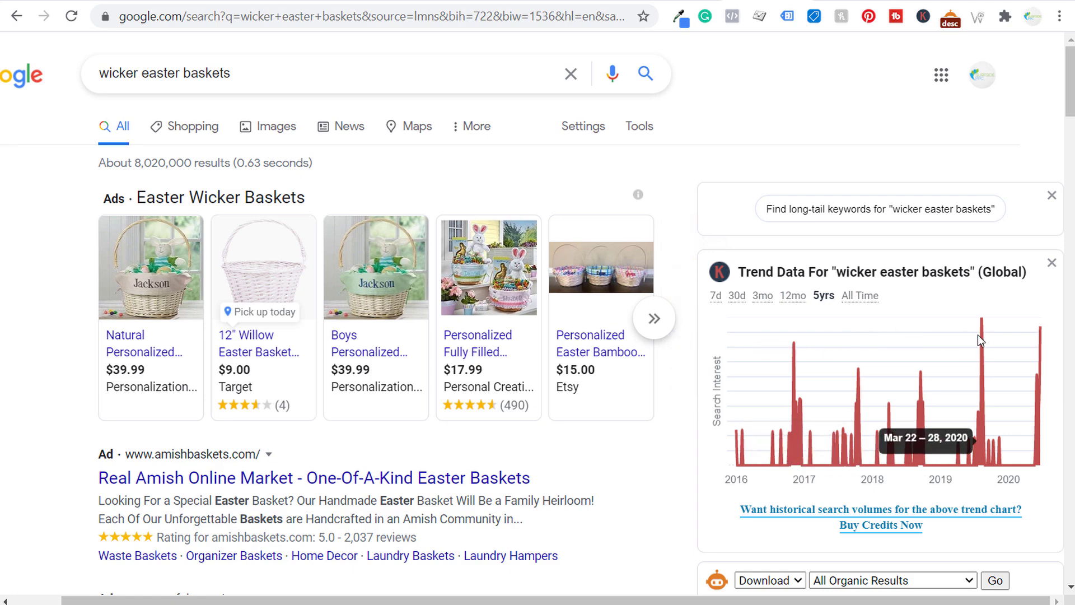
pyautogui.scroll(-6, 690, 439)
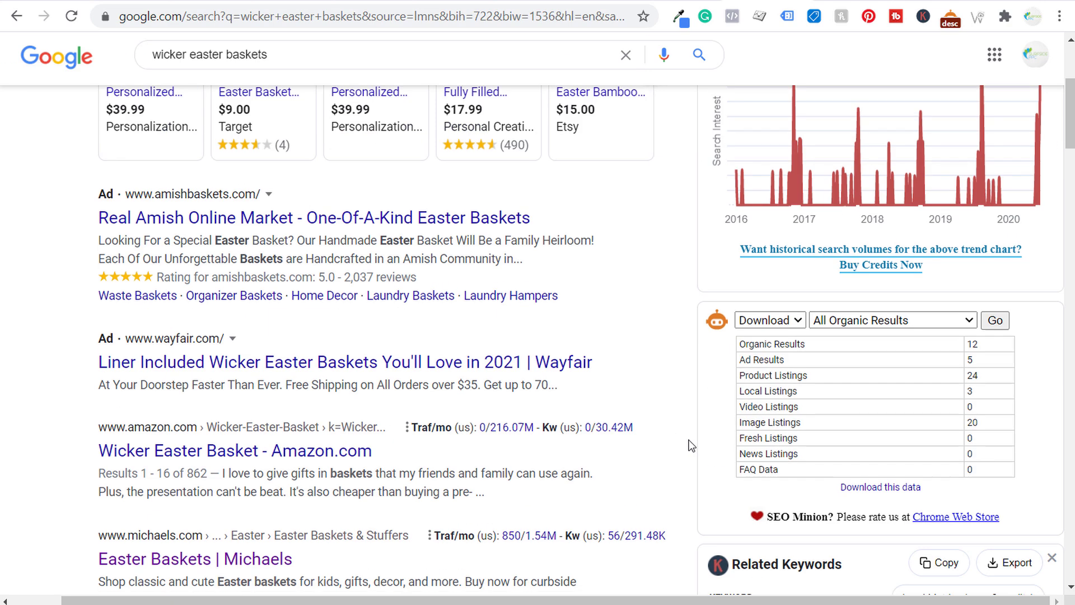
pyautogui.scroll(-10, 683, 412)
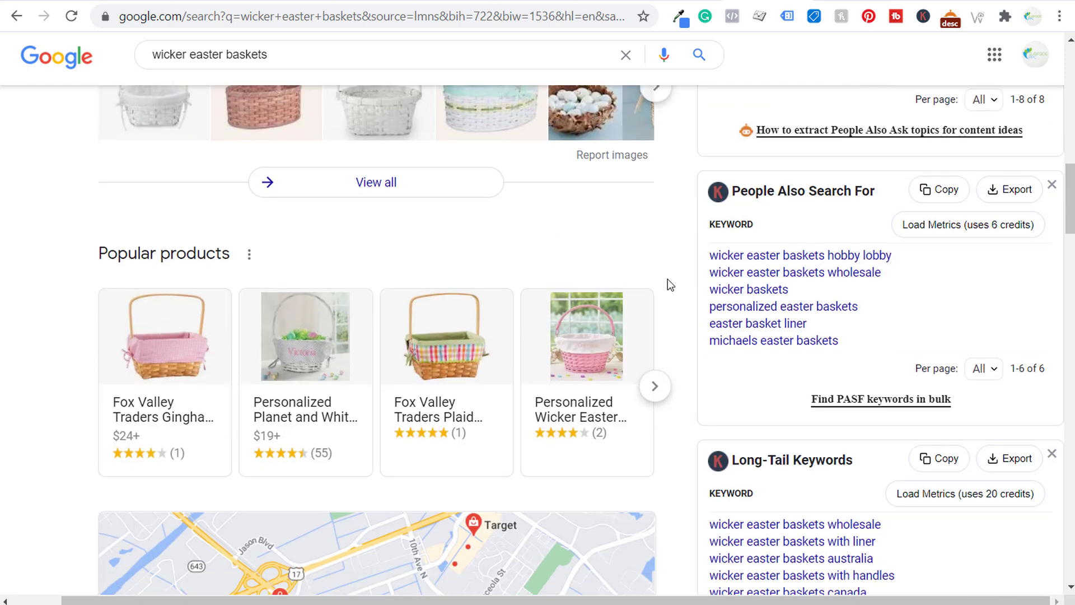
pyautogui.scroll(-5, 672, 281)
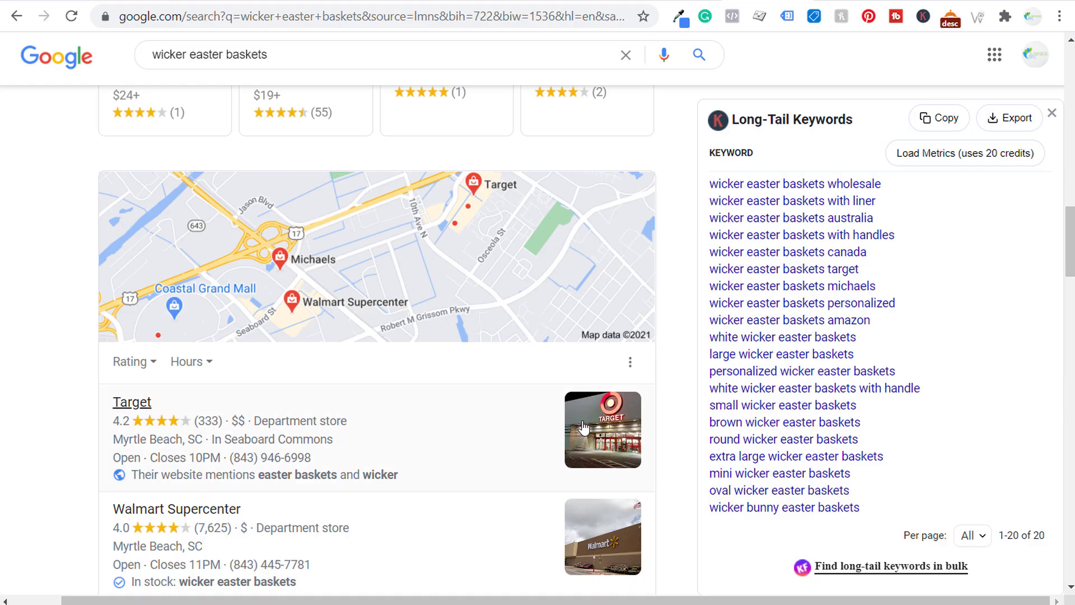
pyautogui.scroll(-20, 563, 444)
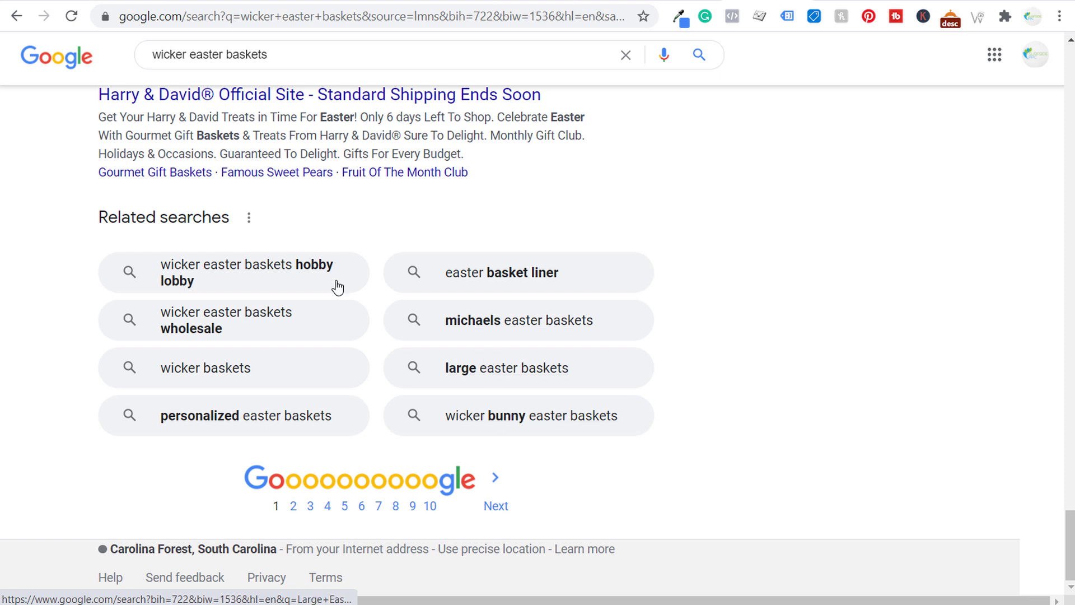
pyautogui.click(299, 50)
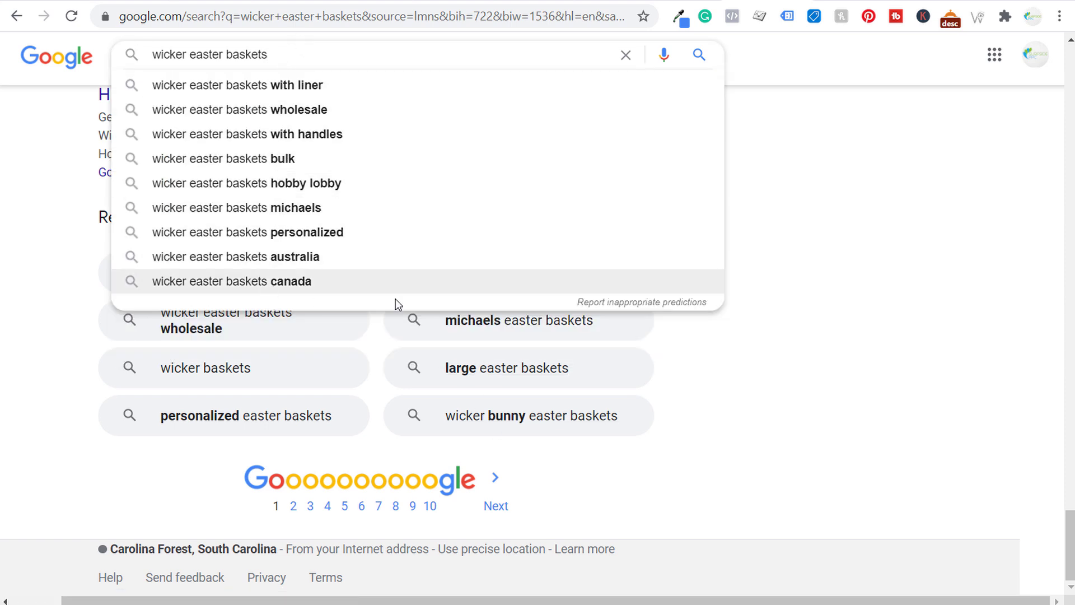
pyautogui.scroll(15, 880, 297)
pyautogui.scroll(8, 888, 311)
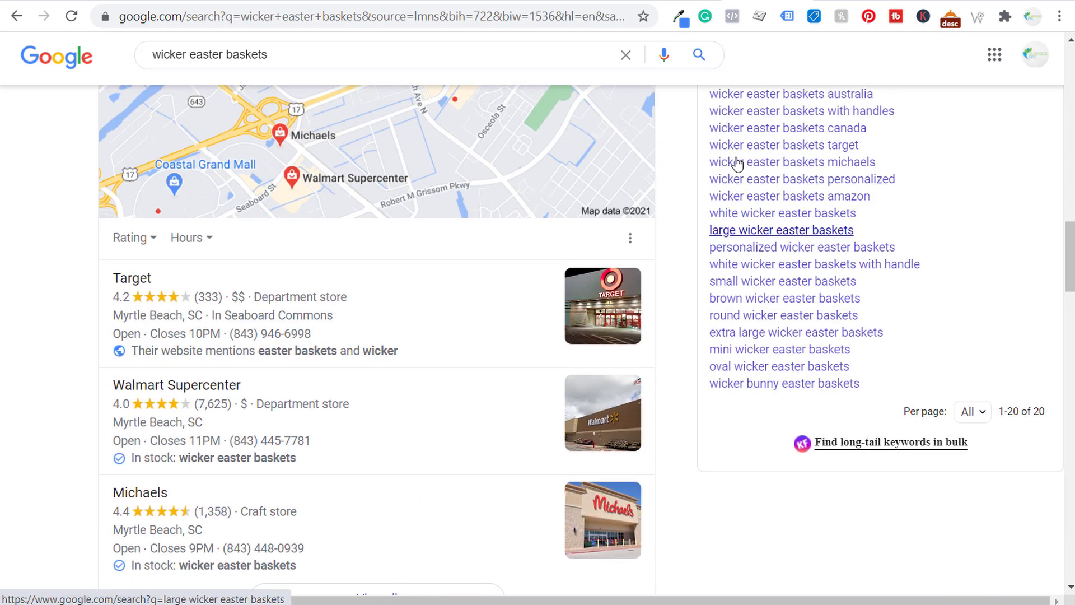
# Step: Switch to the Google Ads Keyword Planner and view the available planning tools
pyautogui.click(691, 0)
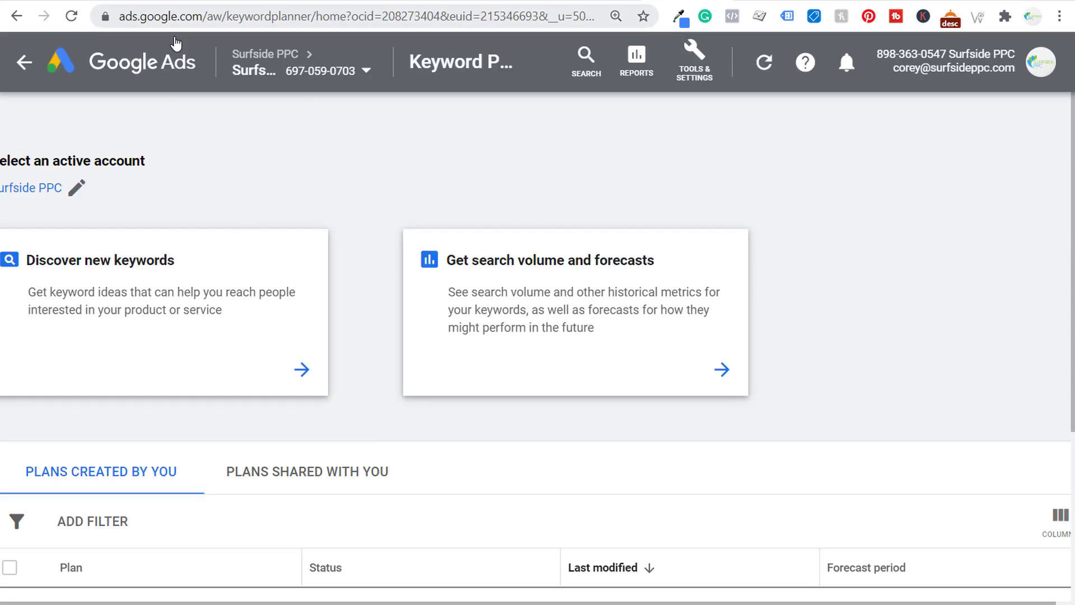
pyautogui.click(693, 59)
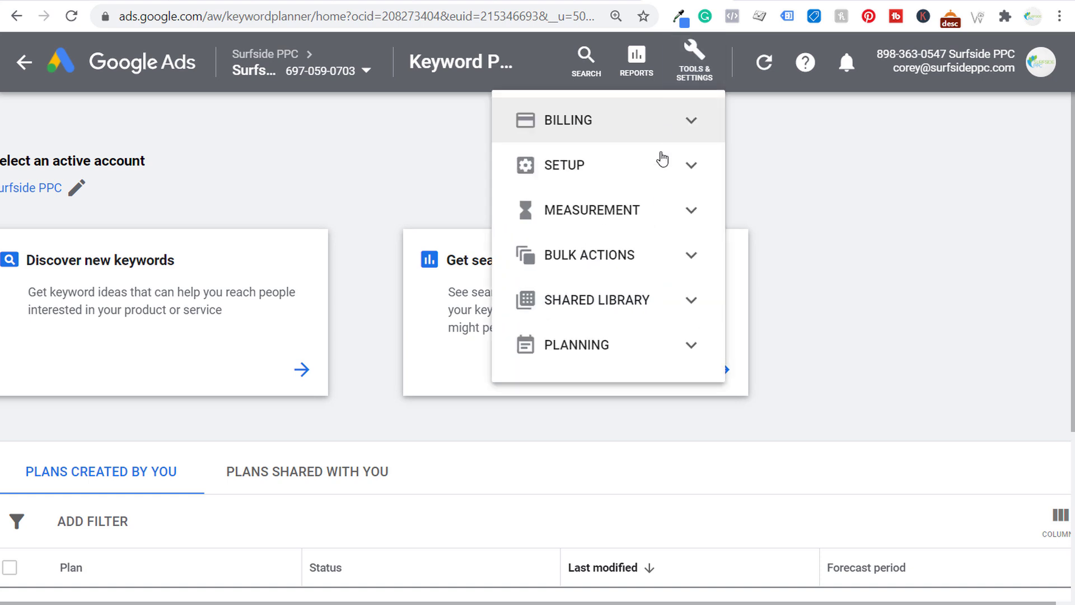
pyautogui.click(687, 345)
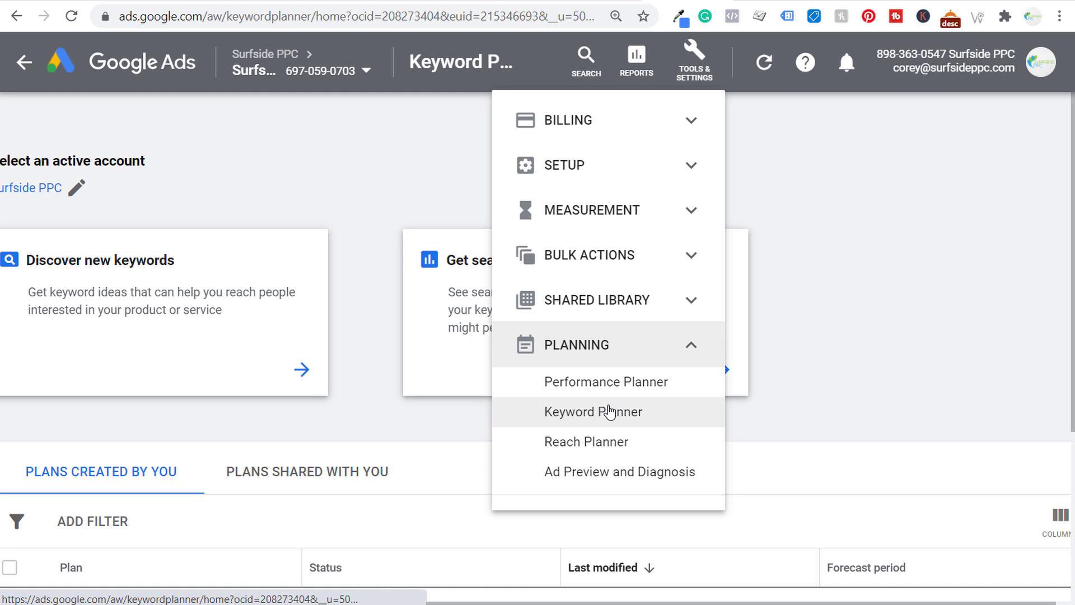
pyautogui.click(287, 160)
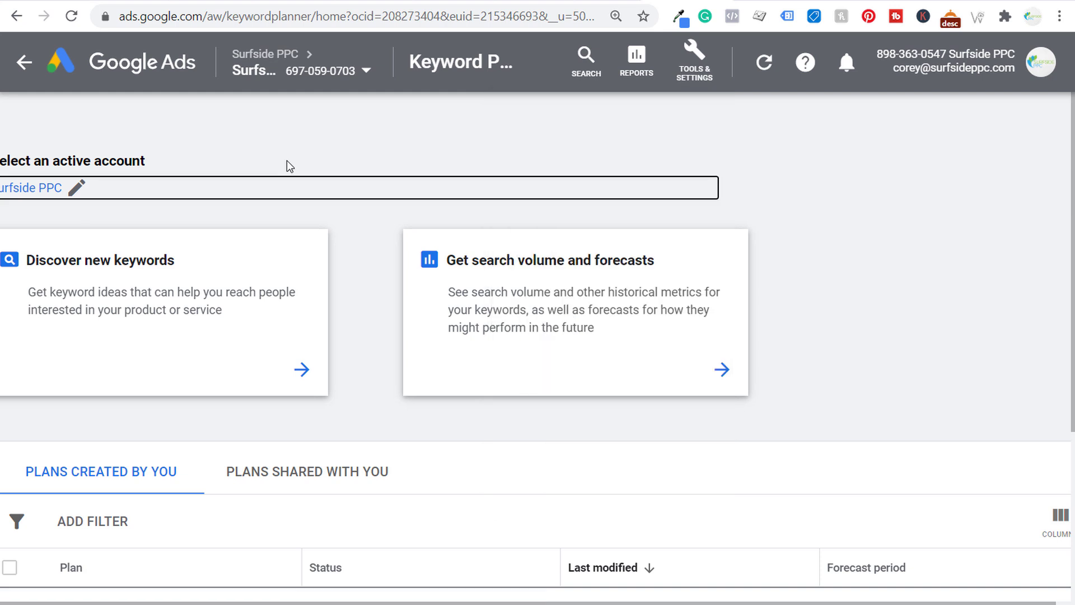
# Step: Discover new keywords starting from "wicker easter baskets" and get the results
pyautogui.click(130, 312)
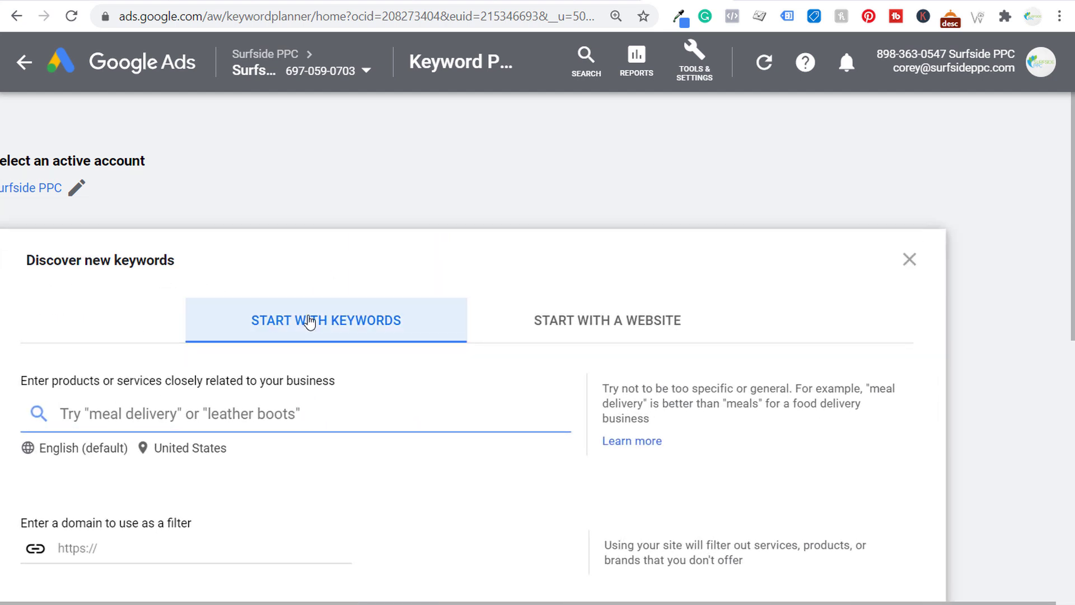
pyautogui.write('wicker')
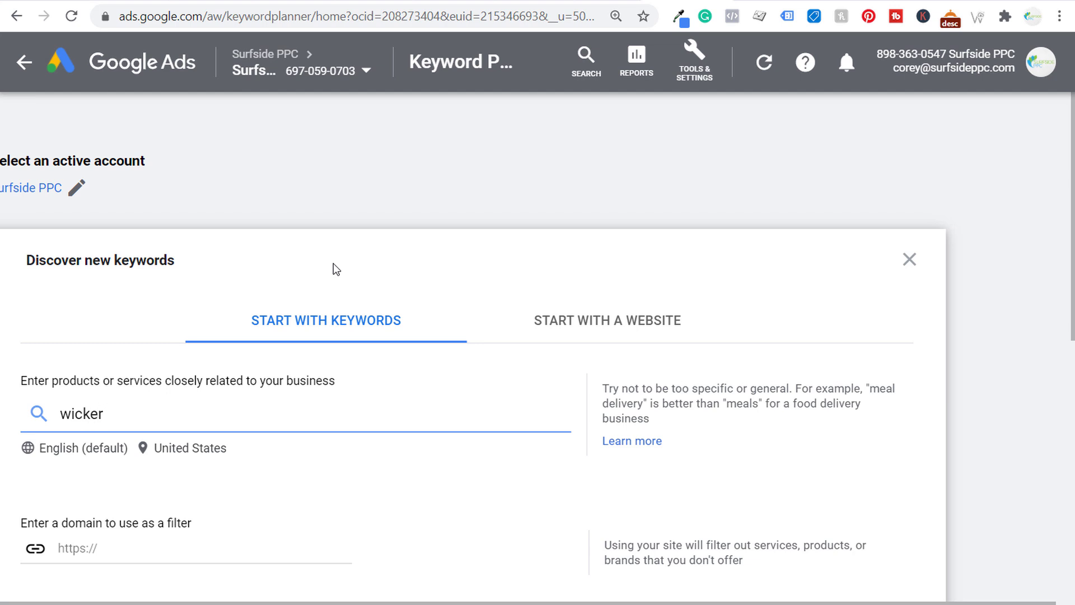
pyautogui.write(' easter baskets')
pyautogui.press('Return')
pyautogui.scroll(-6, 104, 404)
pyautogui.click(96, 295)
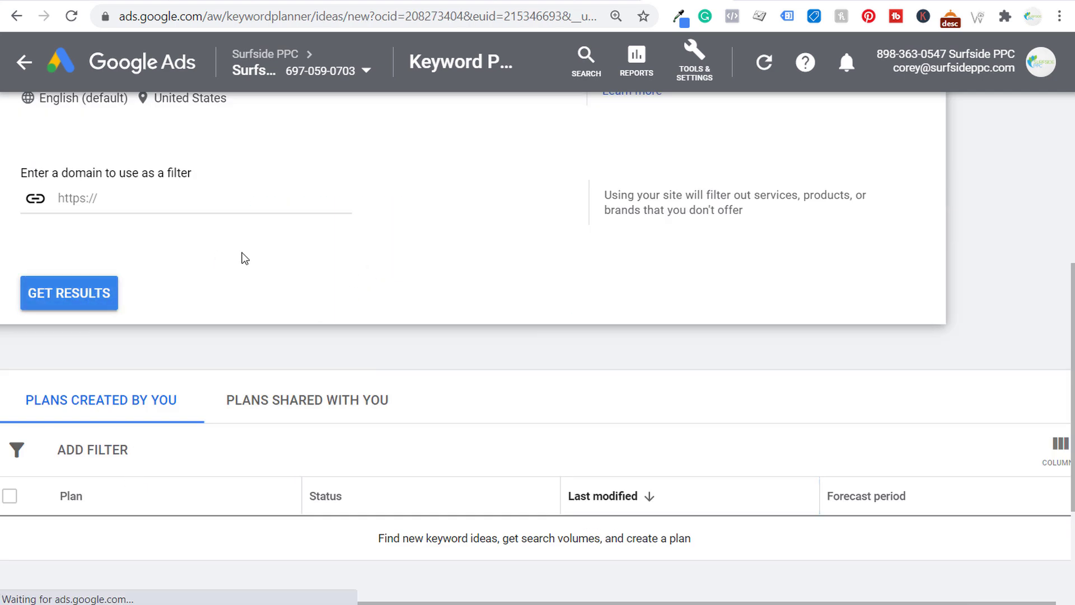
# Step: Sort the keyword ideas by average monthly searches and review the list
pyautogui.scroll(-3, 407, 344)
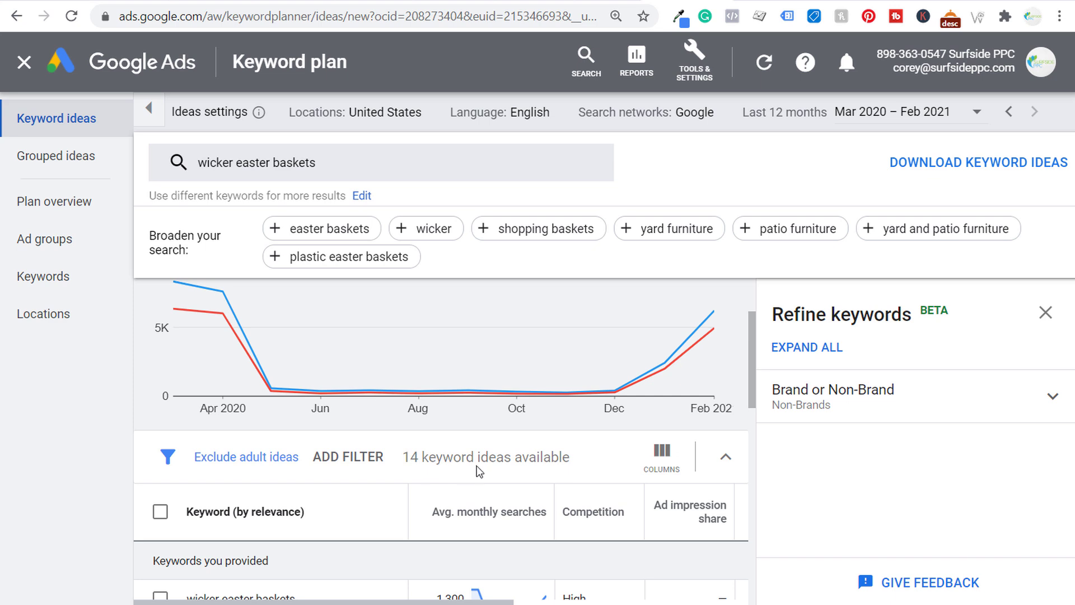
pyautogui.scroll(-1, 492, 470)
pyautogui.click(509, 415)
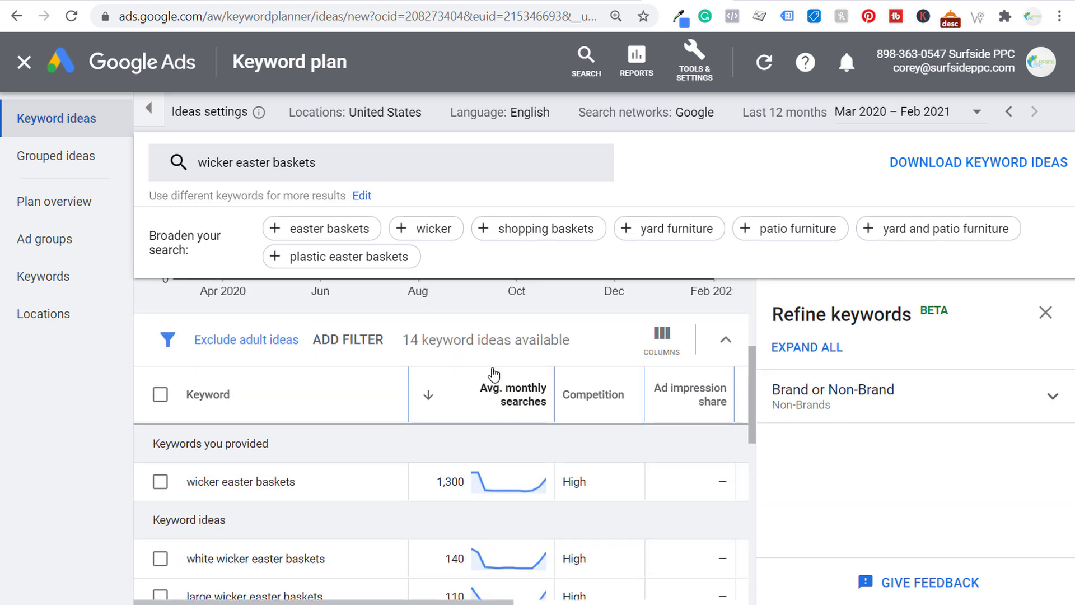
pyautogui.scroll(-2, 629, 493)
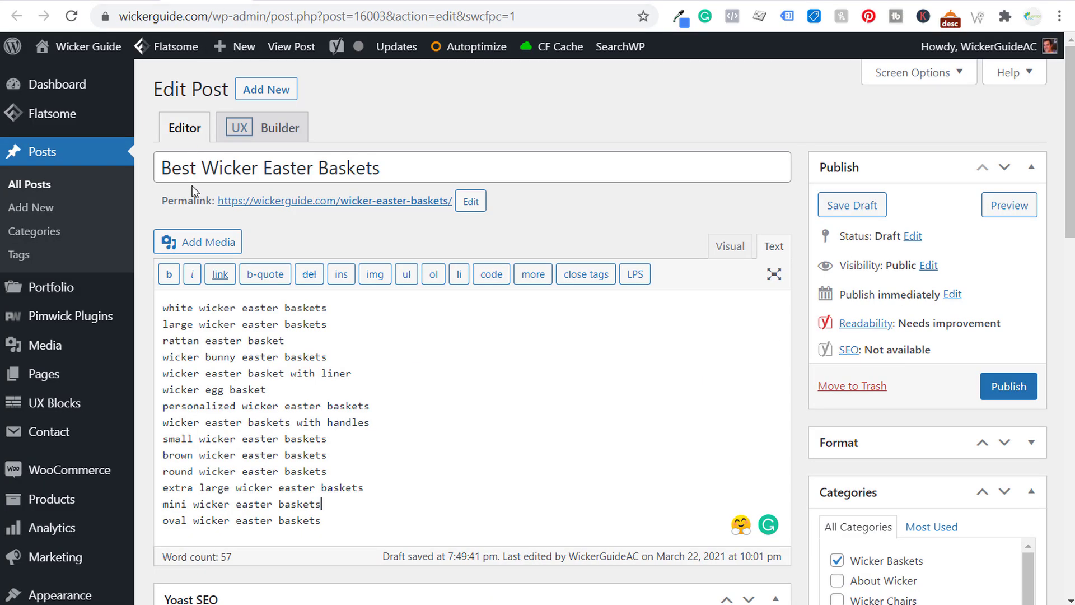
# Step: In the WordPress draft "Best Wicker Easter Baskets", highlight the title and the full keyword list in the body
pyautogui.moveTo(163, 169); pyautogui.dragTo(406, 169)
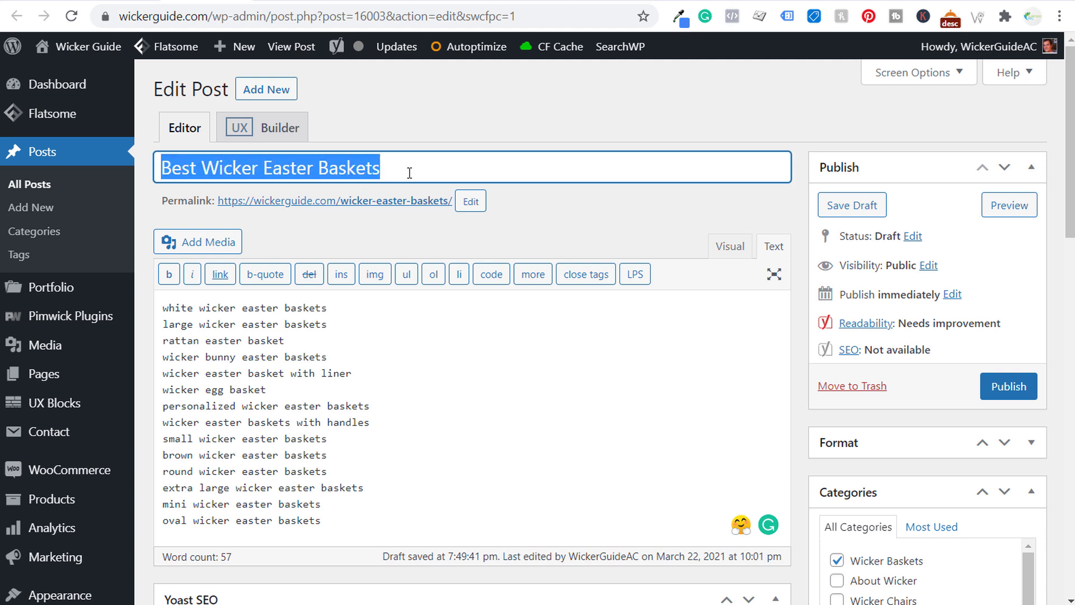
pyautogui.click(284, 340)
pyautogui.moveTo(163, 306); pyautogui.dragTo(336, 529)
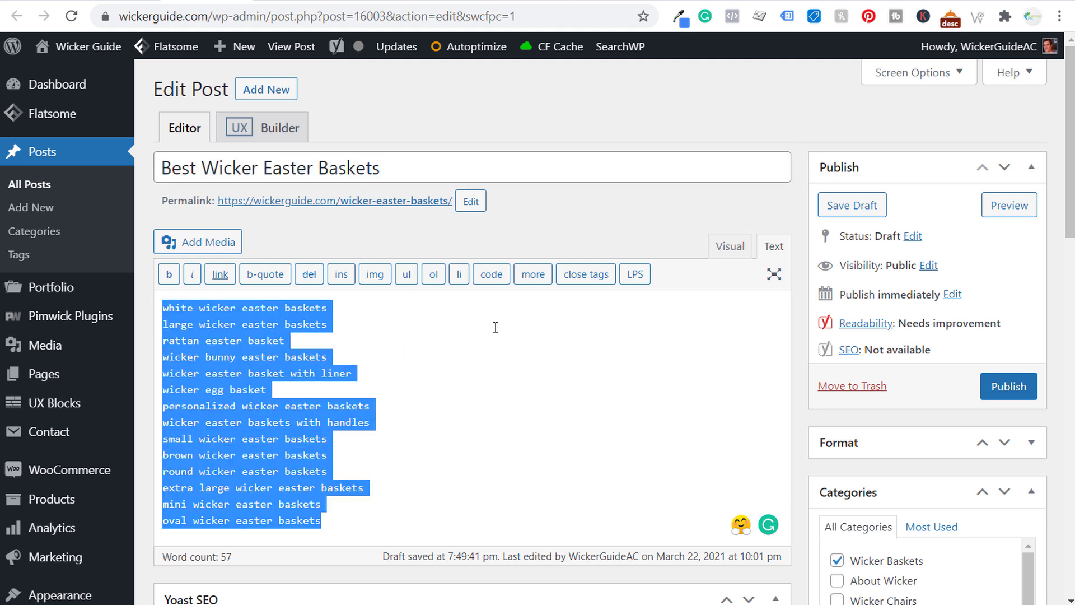
pyautogui.click(356, 308)
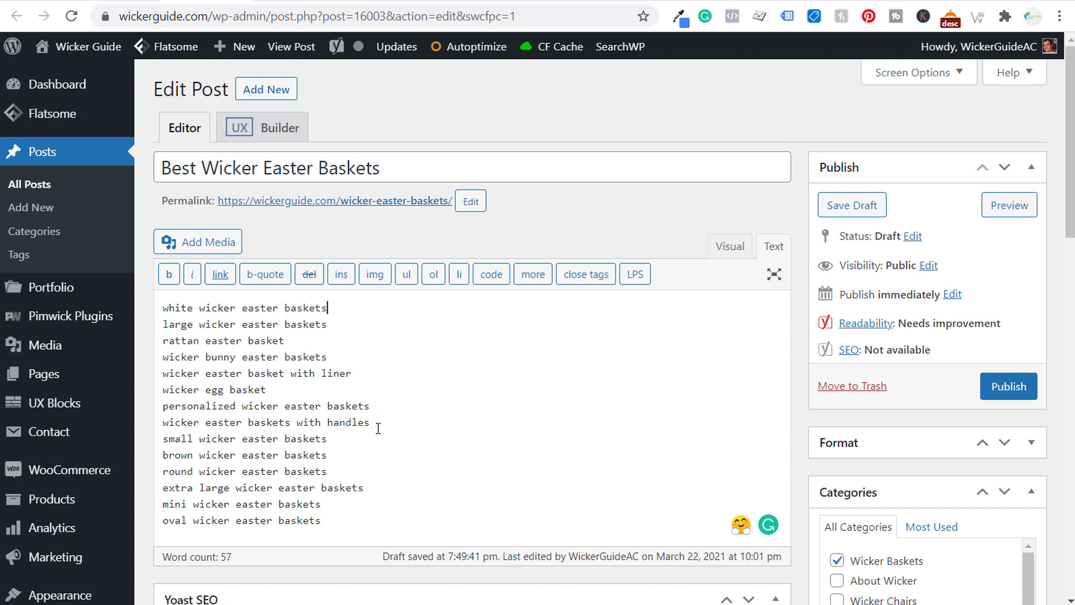
# Step: Highlight the keyword lines "brown wicker easter baskets" and "wicker easter basket with liner" in the draft
pyautogui.moveTo(356, 453); pyautogui.dragTo(166, 457)
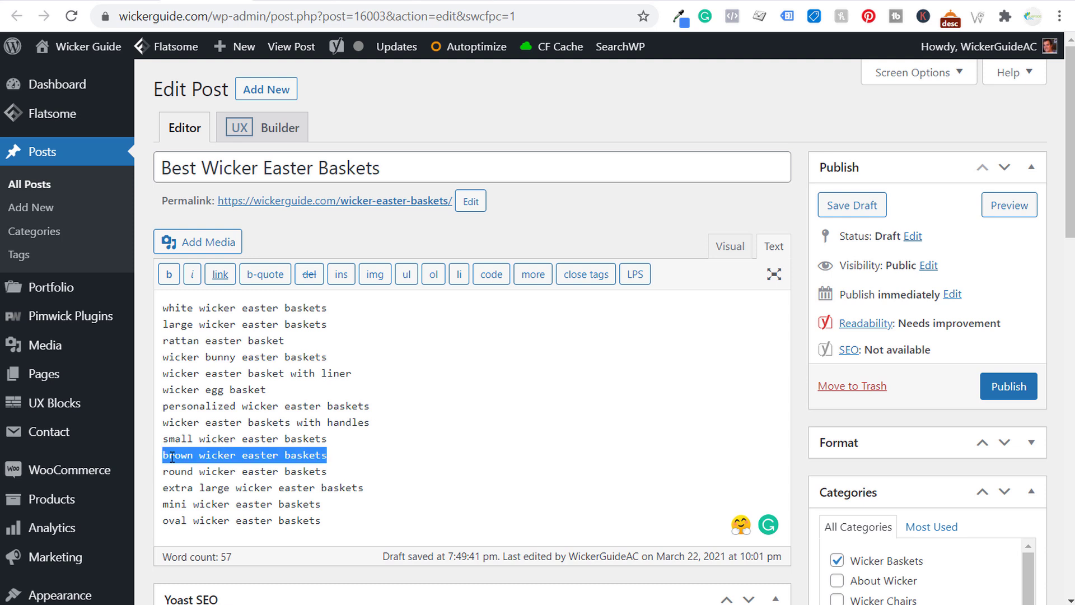
pyautogui.click(181, 455)
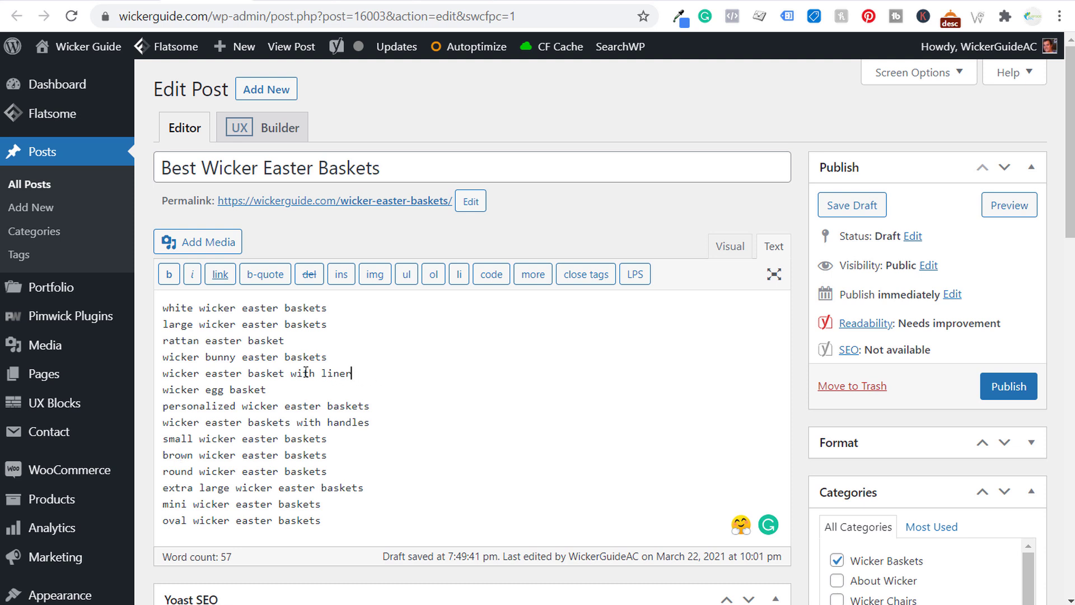
pyautogui.moveTo(352, 373); pyautogui.dragTo(50, 374)
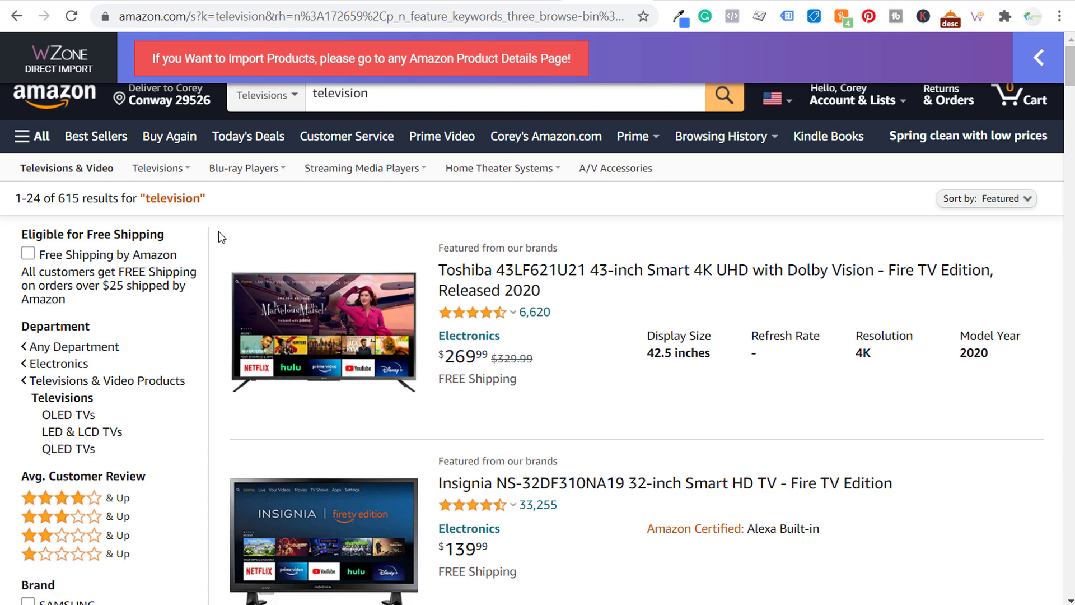
# Step: Examine the filter categories beside Amazon's television results, such as brand, price, display size, resolution, model year and refresh rate
pyautogui.scroll(-1, 221, 238)
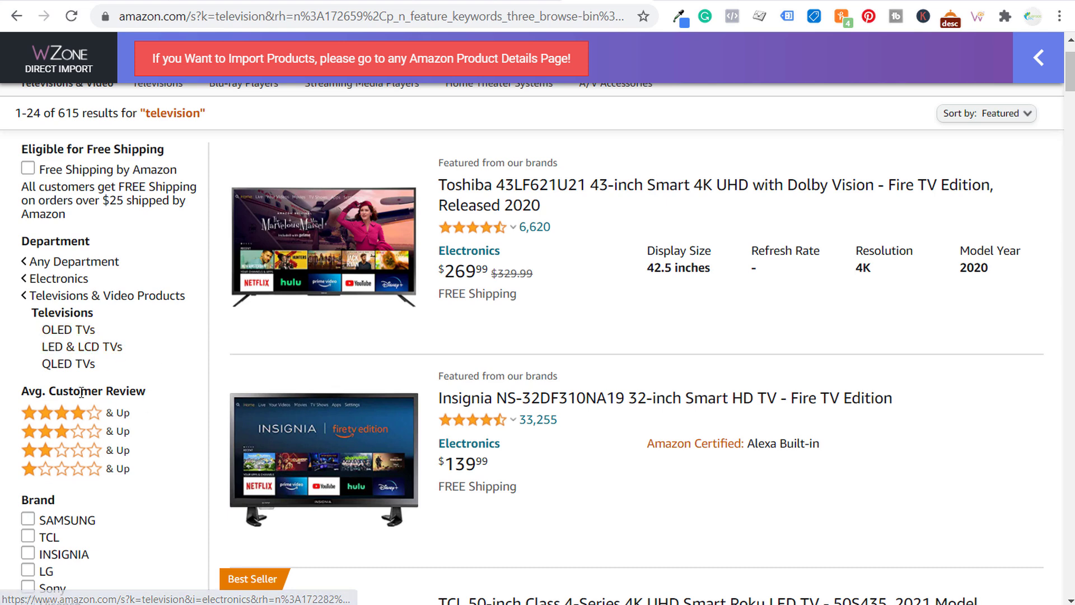
pyautogui.scroll(-1, 215, 284)
pyautogui.scroll(-3, 215, 284)
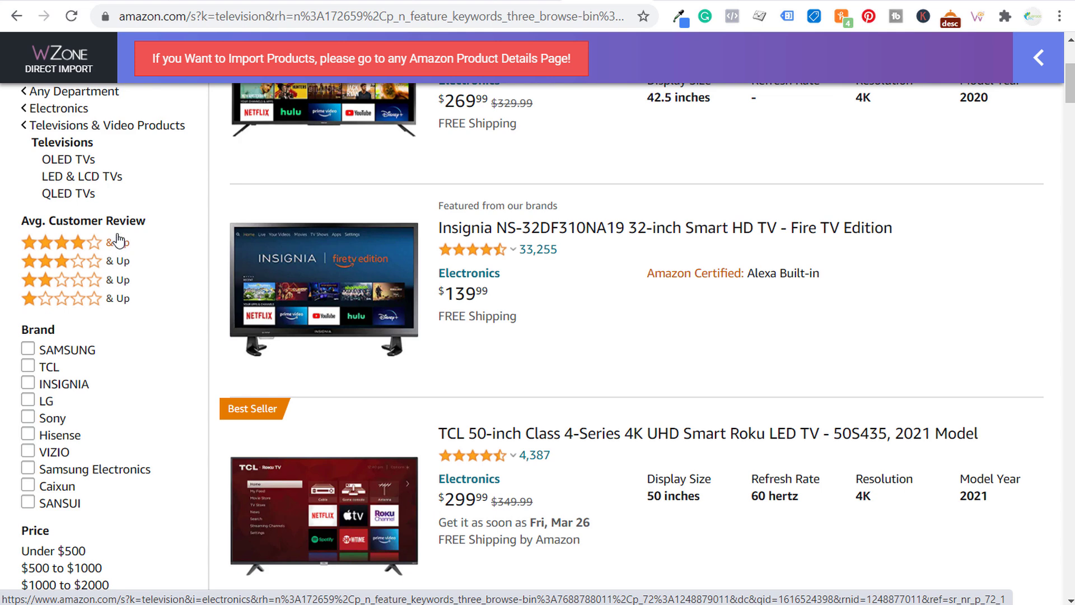
pyautogui.scroll(-1, 173, 242)
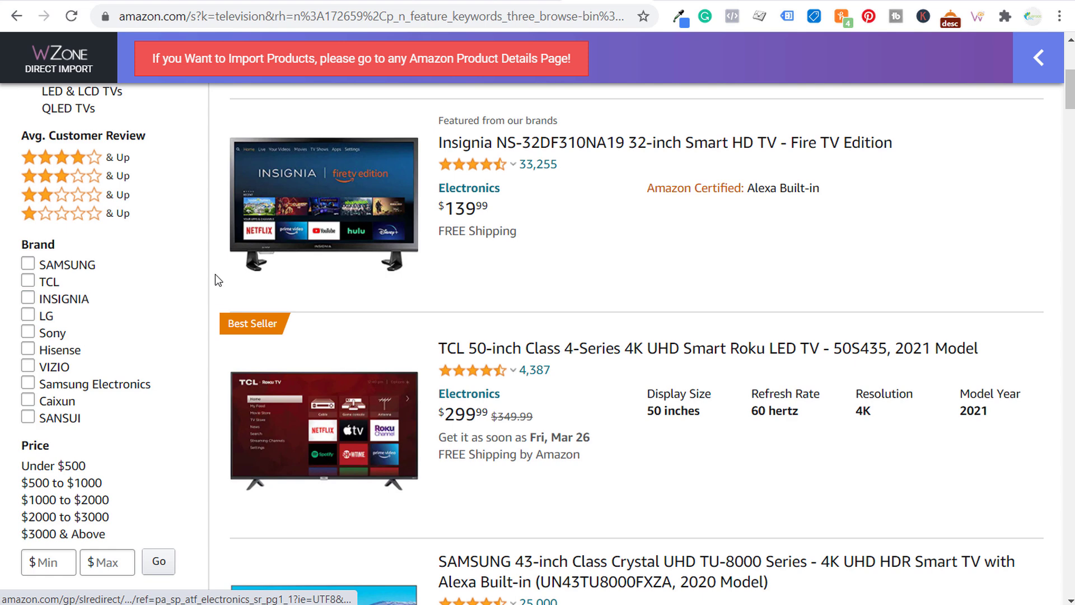
pyautogui.scroll(-3, 209, 274)
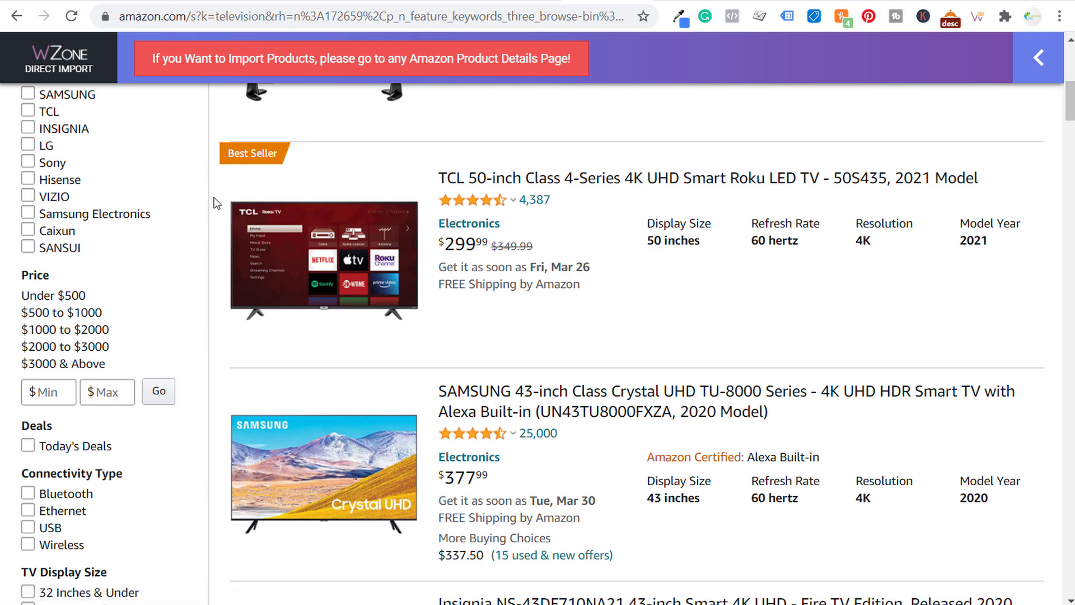
pyautogui.scroll(-5, 216, 193)
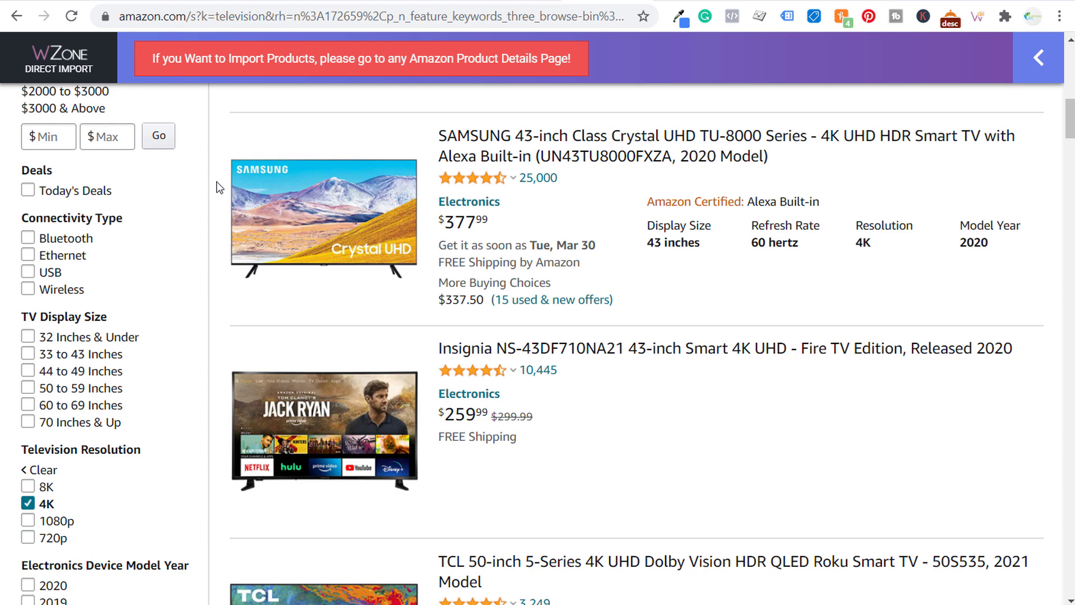
pyautogui.scroll(-1, 219, 188)
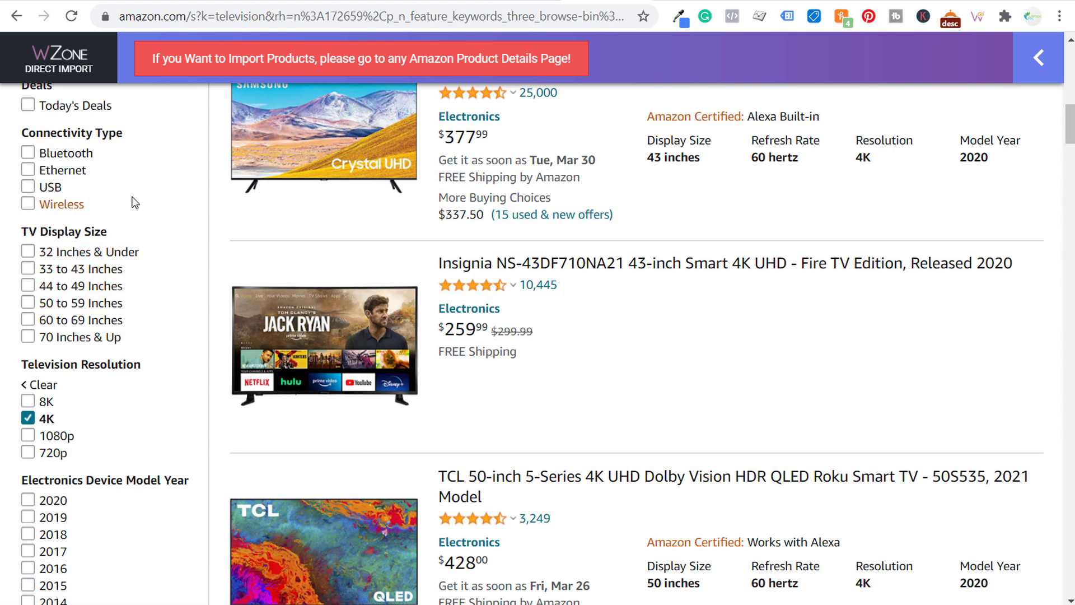
pyautogui.scroll(-1, 192, 226)
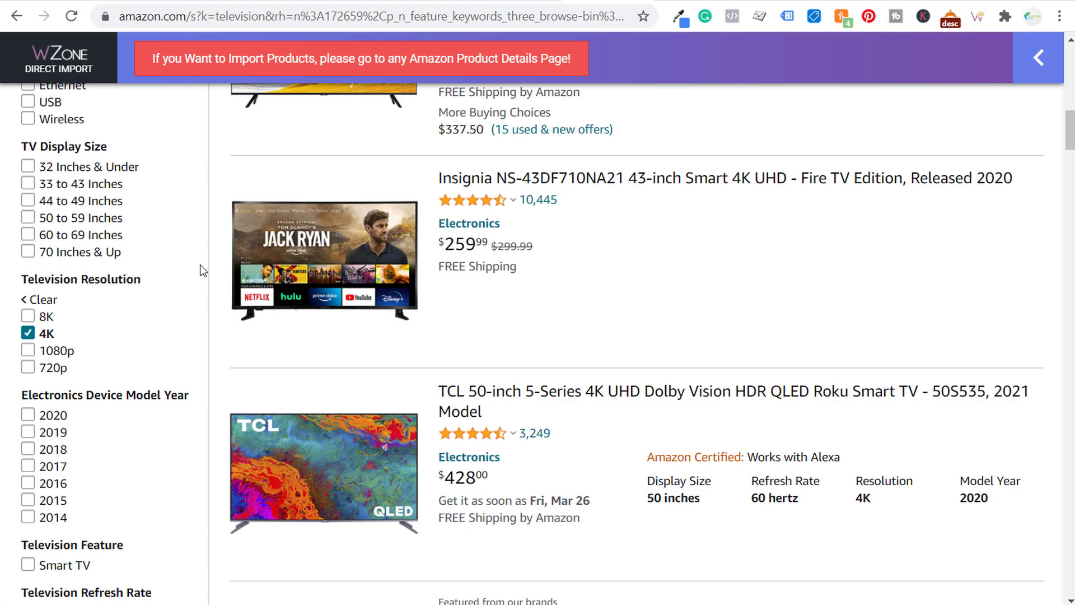
pyautogui.scroll(-1, 196, 270)
pyautogui.scroll(-1, 205, 339)
pyautogui.scroll(-1, 205, 338)
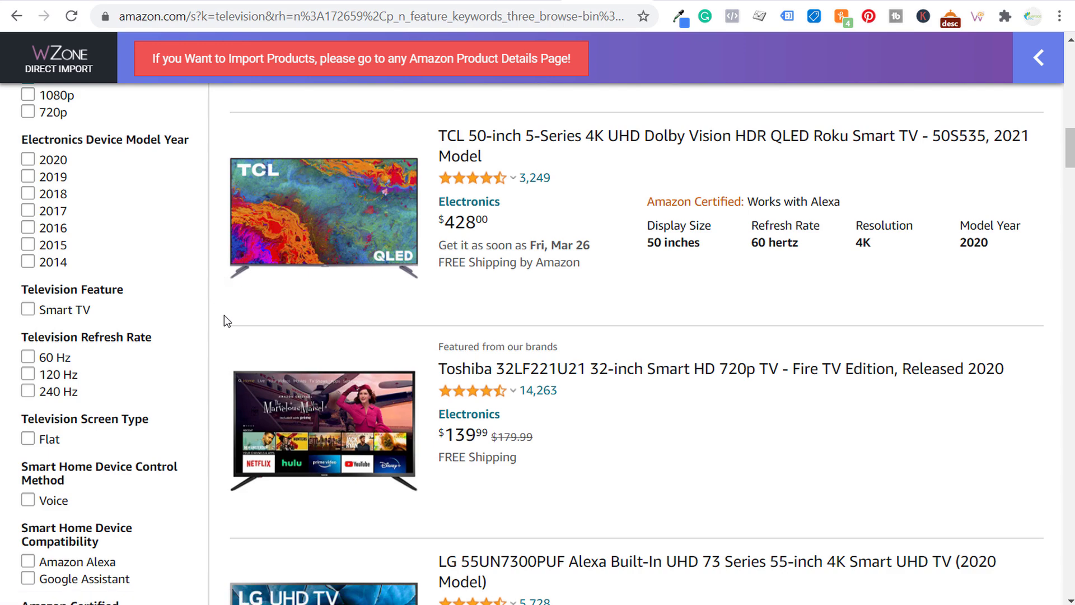
pyautogui.scroll(6, 224, 316)
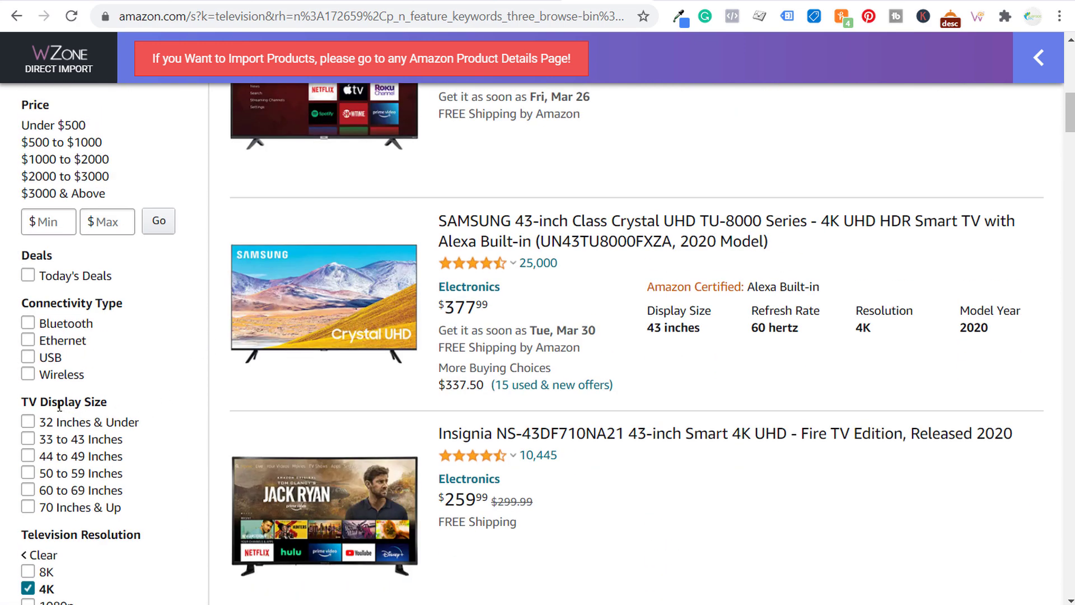
# Step: Look over Amazon's television results and go back down through the filter options beside them
pyautogui.scroll(10, 196, 414)
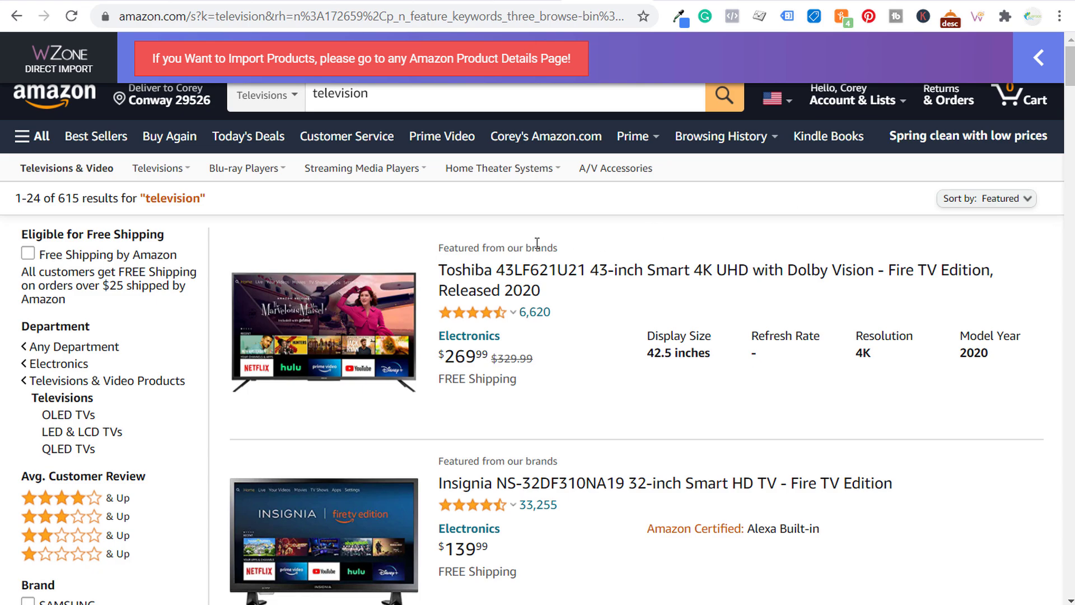
pyautogui.scroll(-15, 305, 300)
pyautogui.scroll(-6, 208, 336)
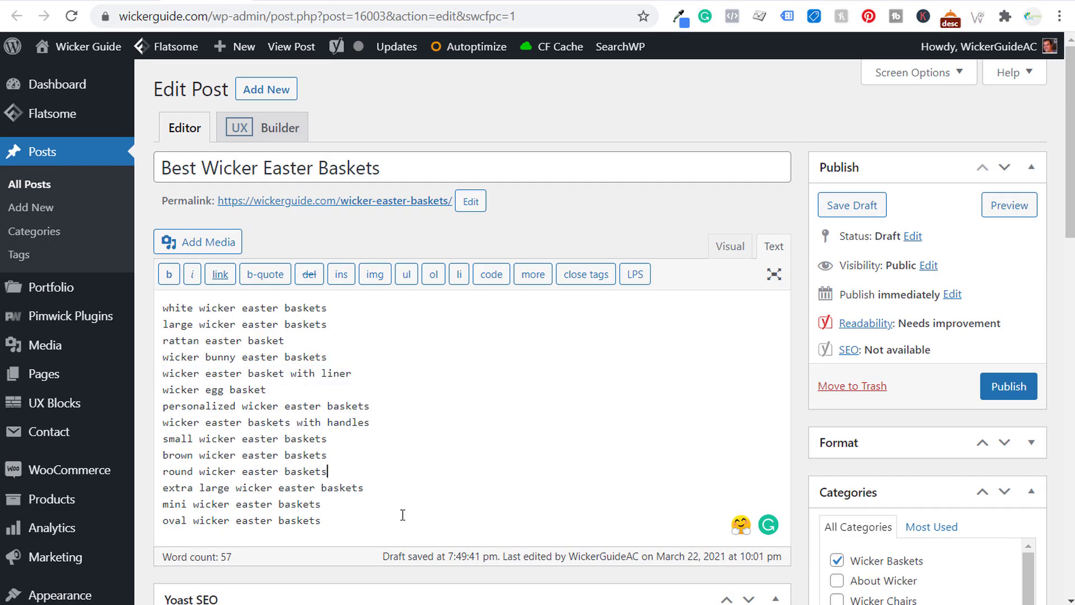
# Step: In the WordPress draft, add the lines "Color" and "Sizes" below the keyword list, separated from it by blank lines
pyautogui.click(403, 515)
pyautogui.press('Return')
pyautogui.press('Return')
pyautogui.press('Return')
pyautogui.write('Color')
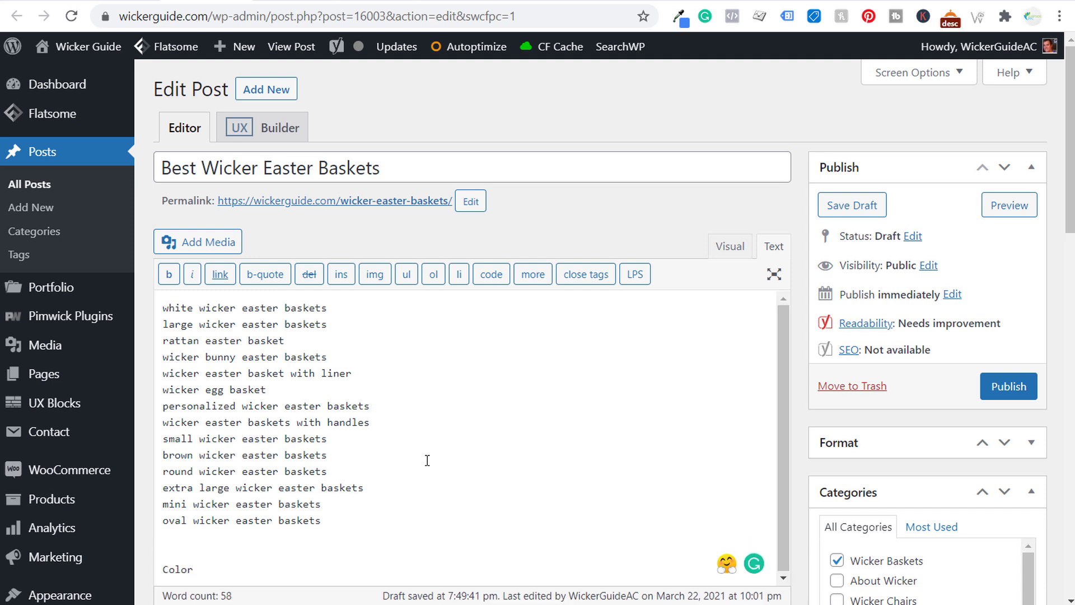
pyautogui.press('Return')
pyautogui.write('Sizes')
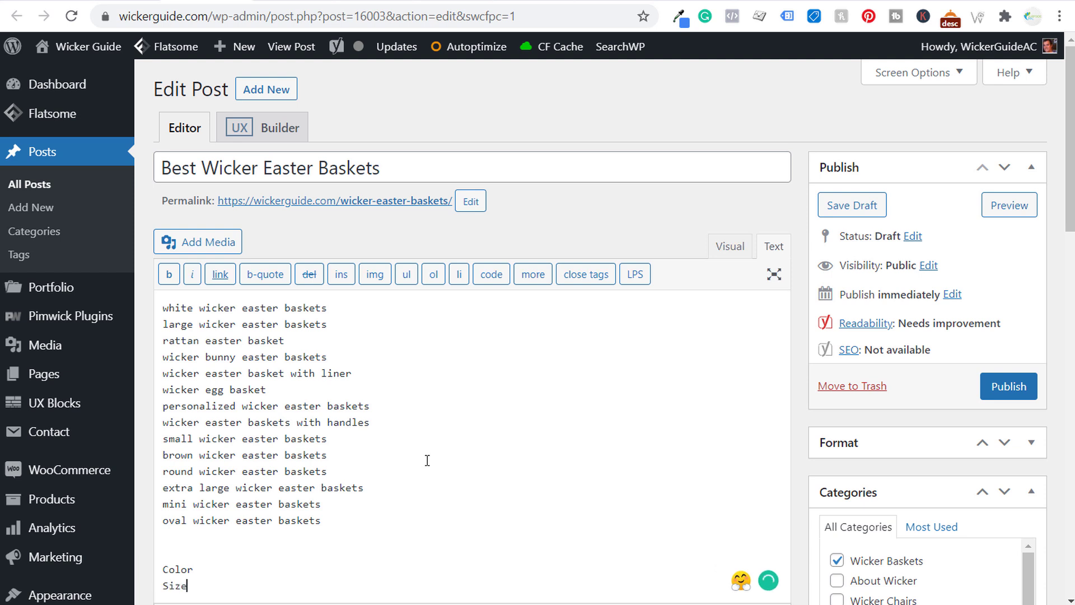
# Step: Extend the filter list in the draft with the lines "Prices", "Liners", "Shapes" and "Personalized"
pyautogui.press('Return')
pyautogui.write('Prices')
pyautogui.press('Return')
pyautogui.write('Liners')
pyautogui.scroll(-3, 504, 358)
pyautogui.press('Return')
pyautogui.write('Shapes')
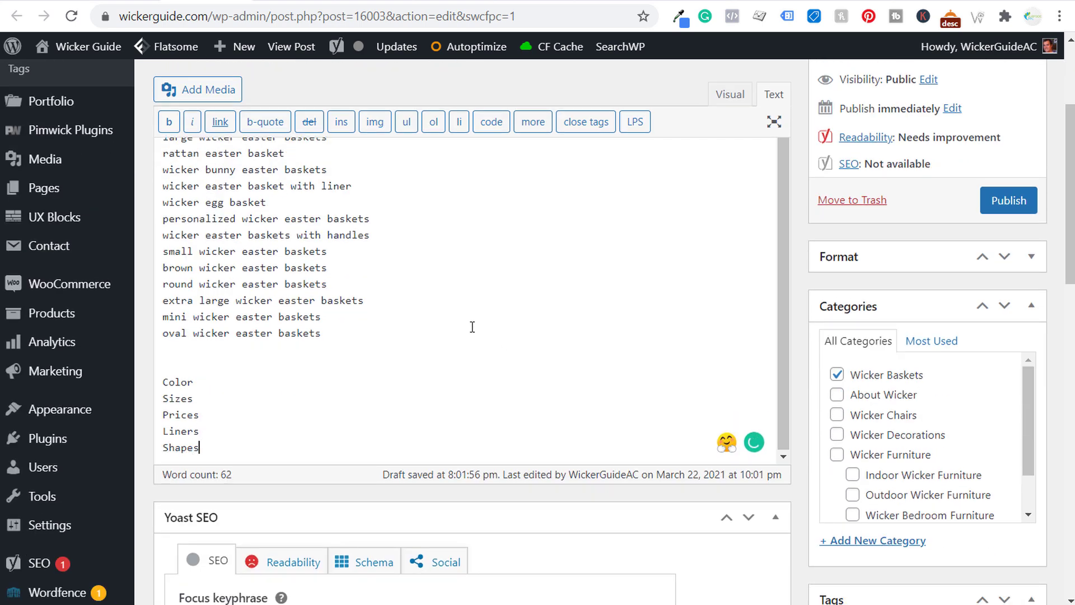
pyautogui.press('Return')
pyautogui.write('Pe')
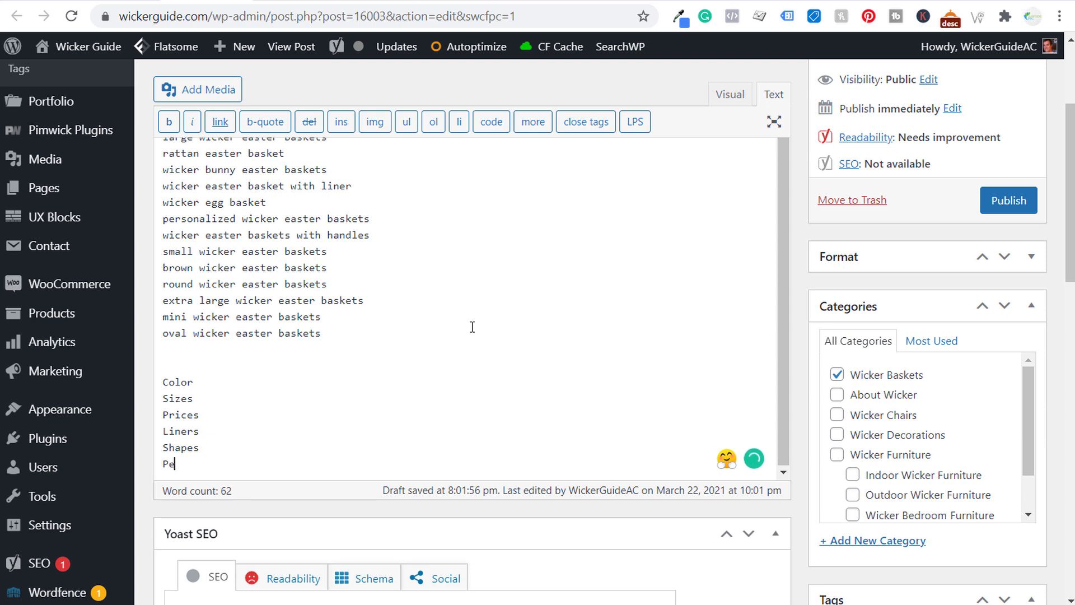
pyautogui.write('rsonalized')
# Step: Insert the heading line "Types of Wicker Easter Baskets" between the keyword list and the filter list
pyautogui.click(222, 357)
pyautogui.press('Return')
pyautogui.write('T')
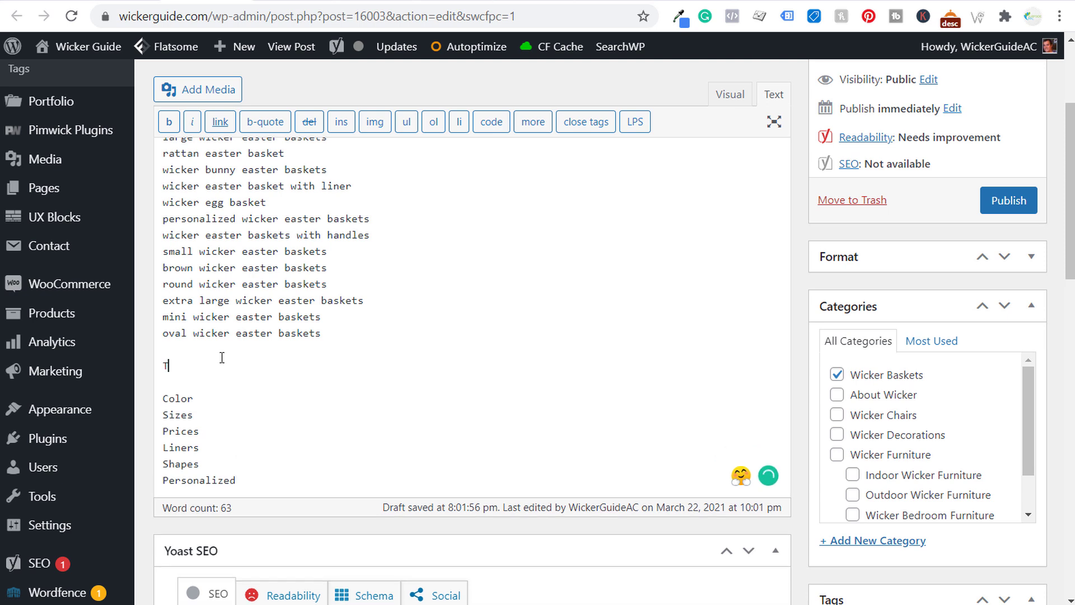
pyautogui.write('ypes of Wicker E')
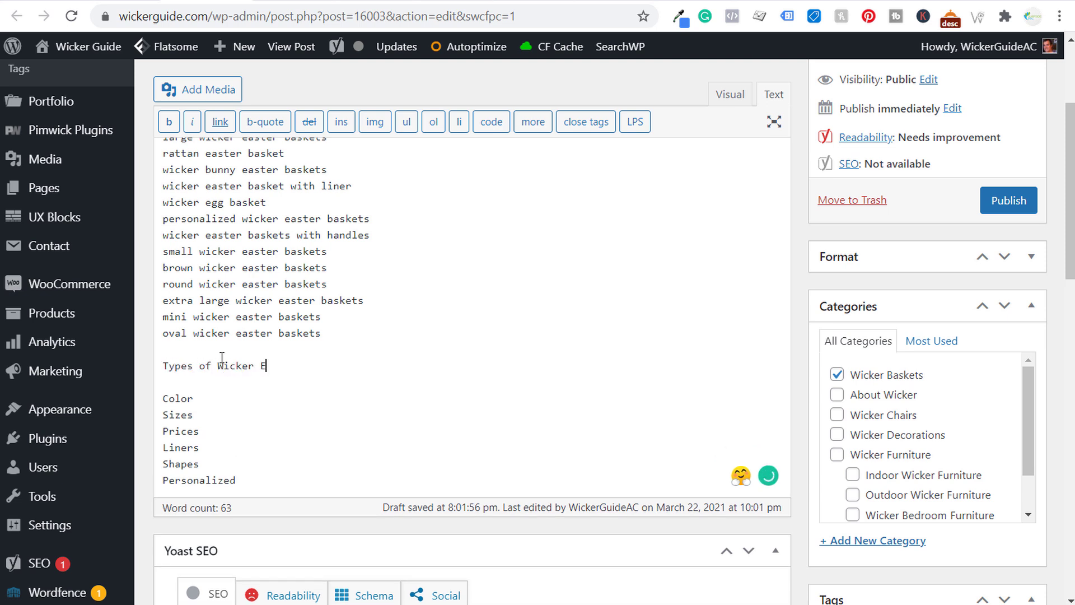
pyautogui.write('aster Baskets')
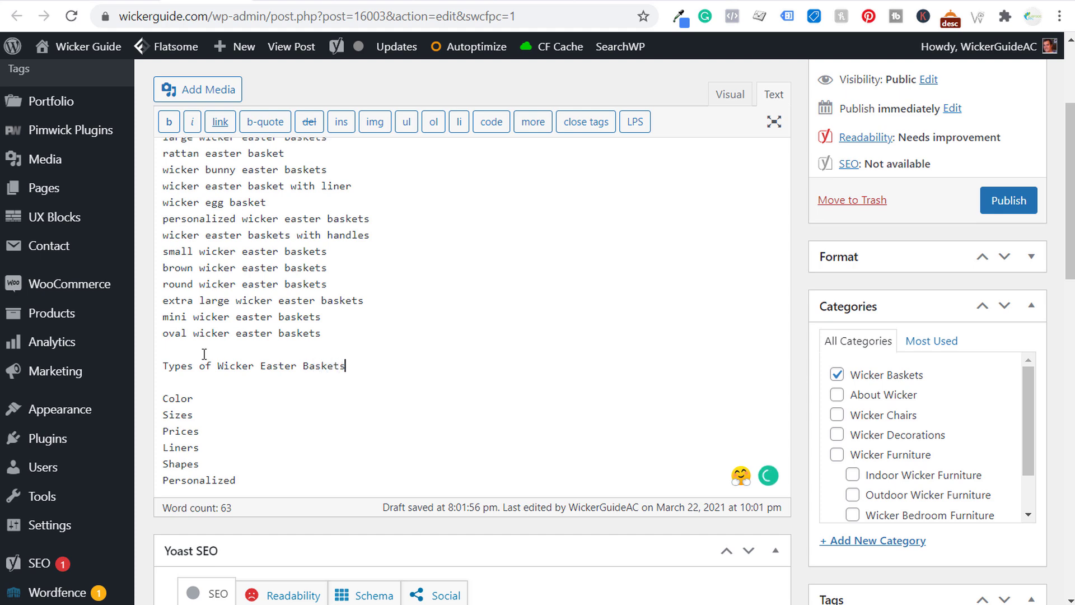
# Step: Review the filter list and highlight the keyword list from "white wicker easter baskets" to "oval wicker easter baskets"
pyautogui.click(211, 403)
pyautogui.click(239, 408)
pyautogui.click(271, 446)
pyautogui.scroll(2, 302, 425)
pyautogui.moveTo(161, 209); pyautogui.dragTo(497, 423)
pyautogui.click(529, 412)
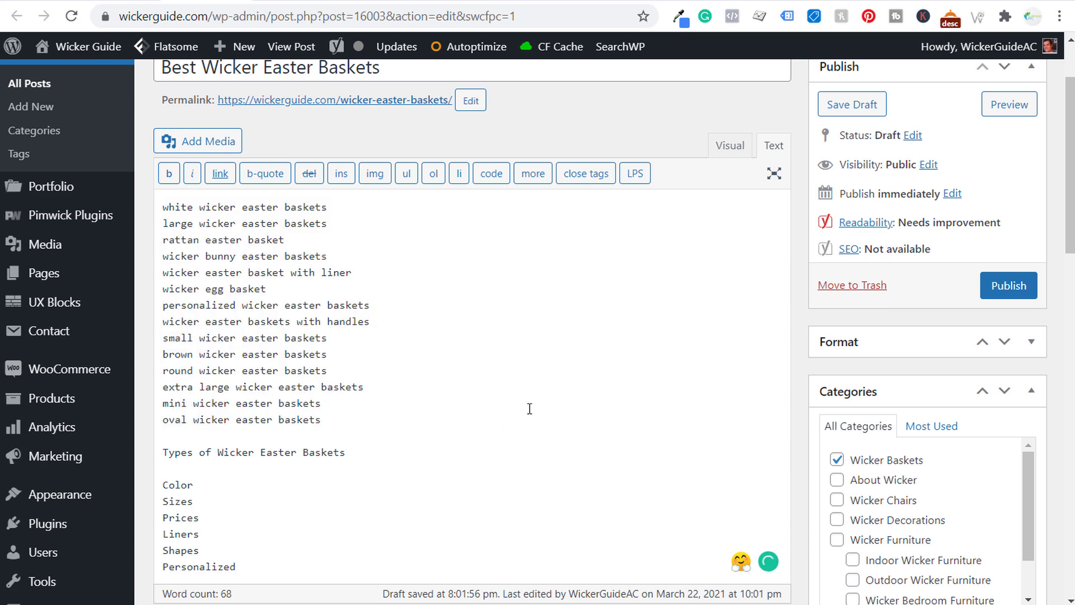
pyautogui.click(373, 271)
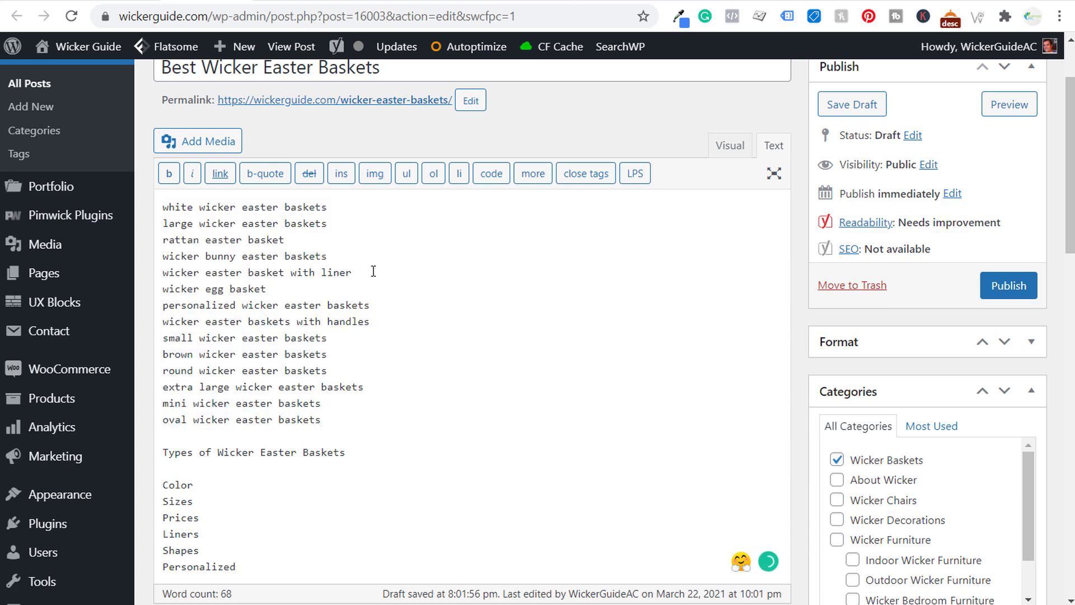
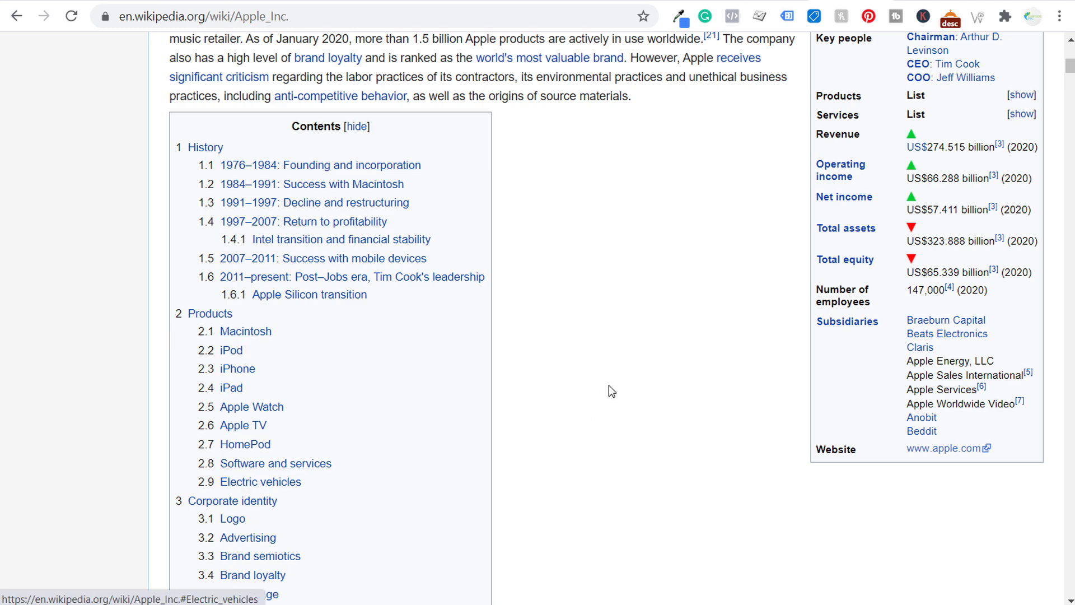
# Step: In the Wikipedia article on Apple Inc., look through the contents and jump to the Brand loyalty section
pyautogui.scroll(-4, 609, 385)
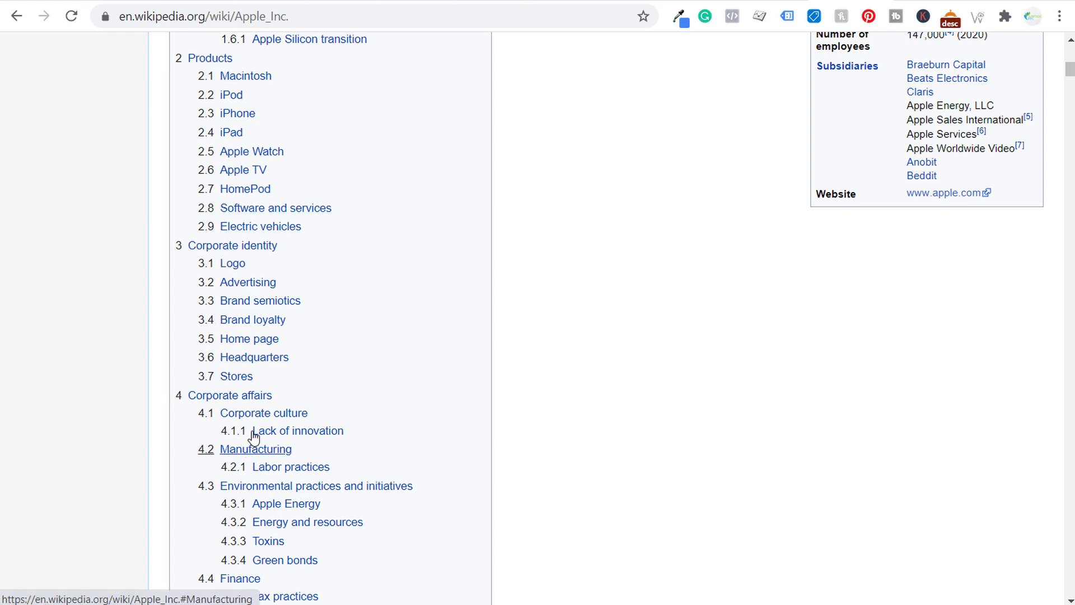
pyautogui.click(263, 326)
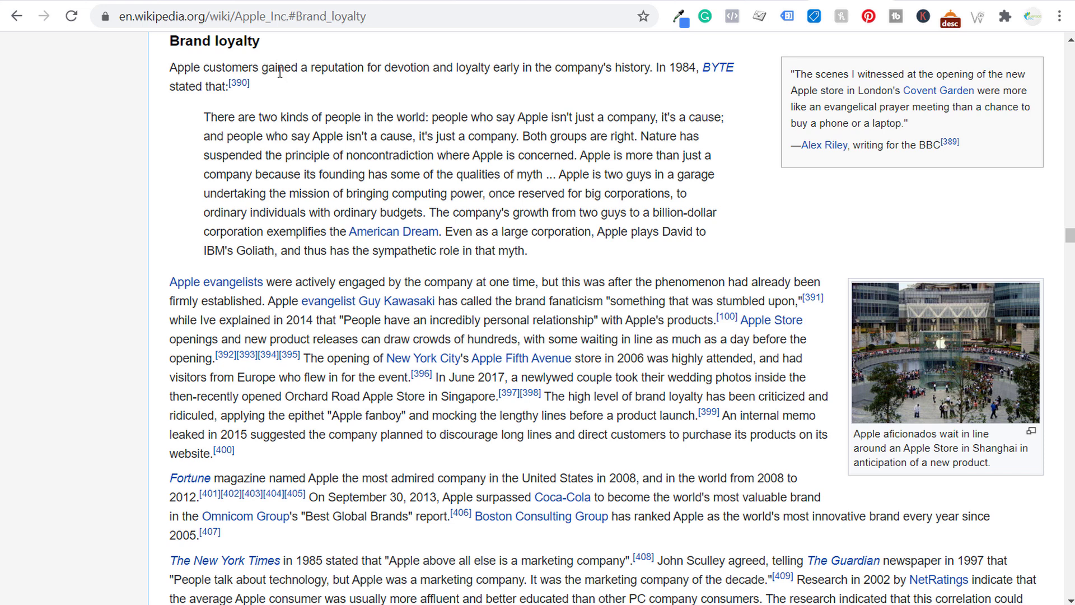
# Step: Return to the WordPress draft and add "Browse This Article:" above the keyword list, leaving blank lines between them
pyautogui.click(186, 2)
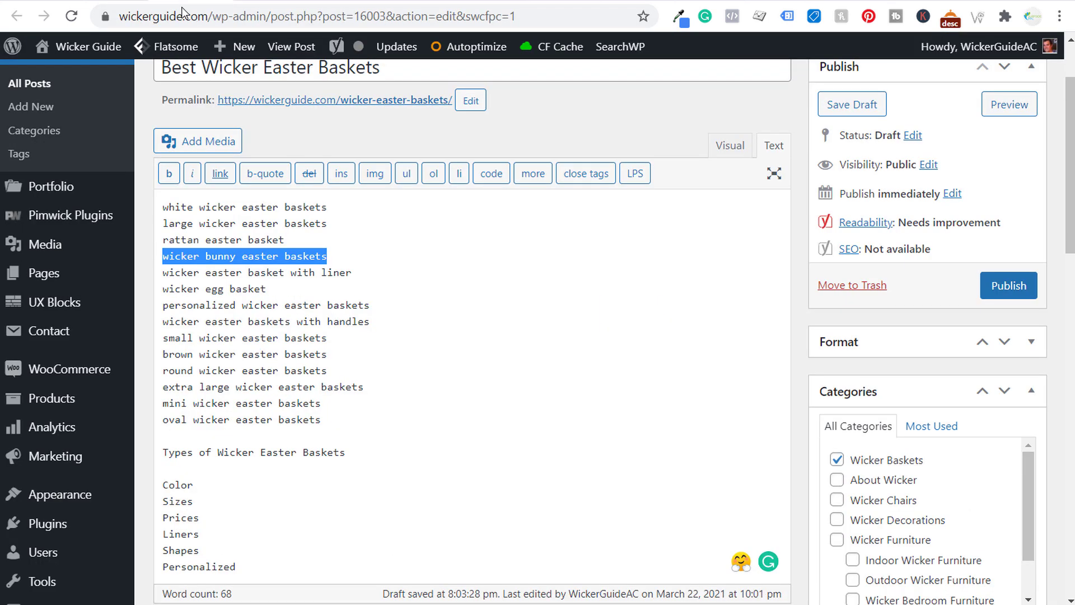
pyautogui.click(369, 210)
pyautogui.click(166, 205)
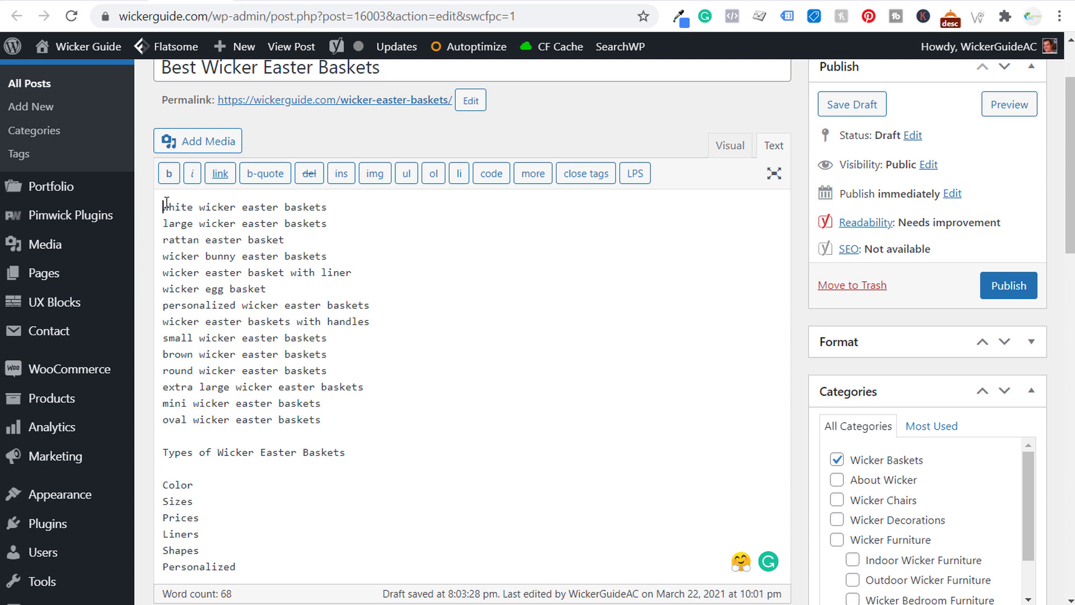
pyautogui.press('Return')
pyautogui.press('Return')
pyautogui.press('Return')
pyautogui.press('Return')
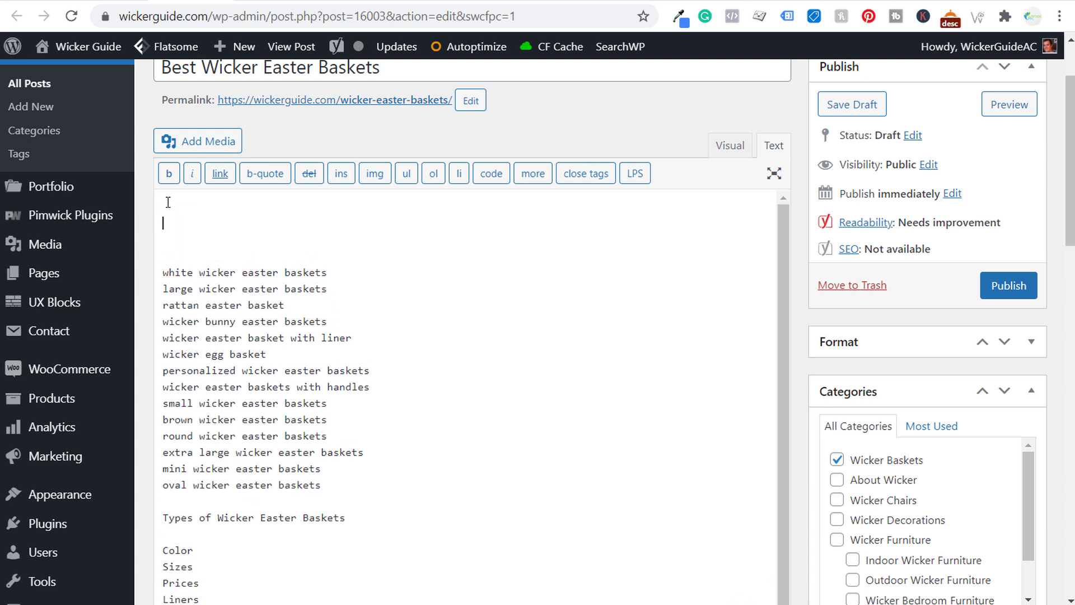
pyautogui.write('Browse This Article:')
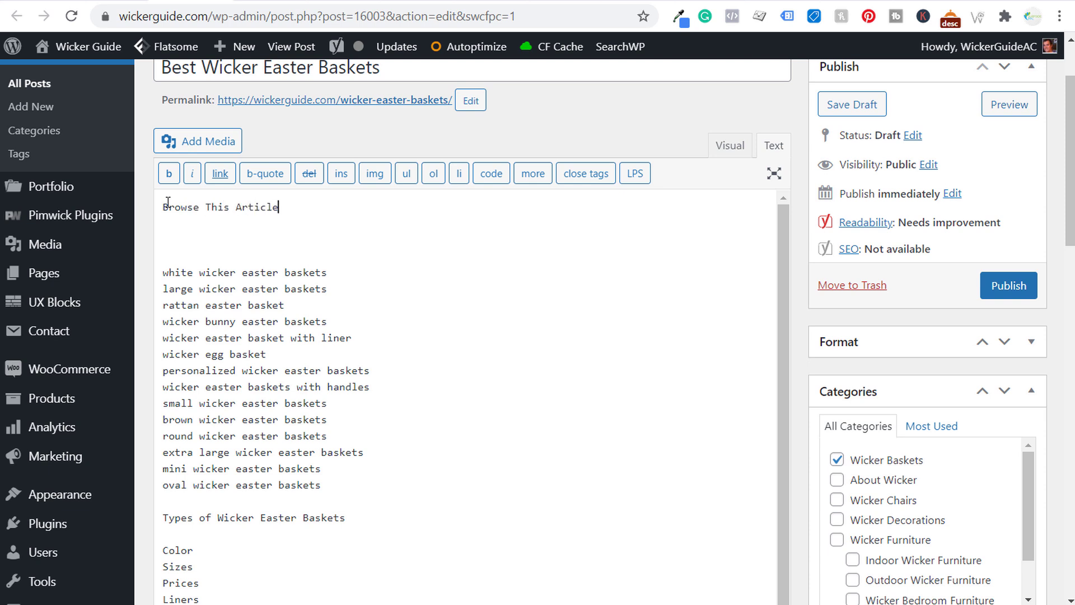
# Step: Add the entries "White Wicker Easter Baskets" and "Brown Wicker Easter Baskets" under "Browse This Article:"
pyautogui.press('Return')
pyautogui.write('W')
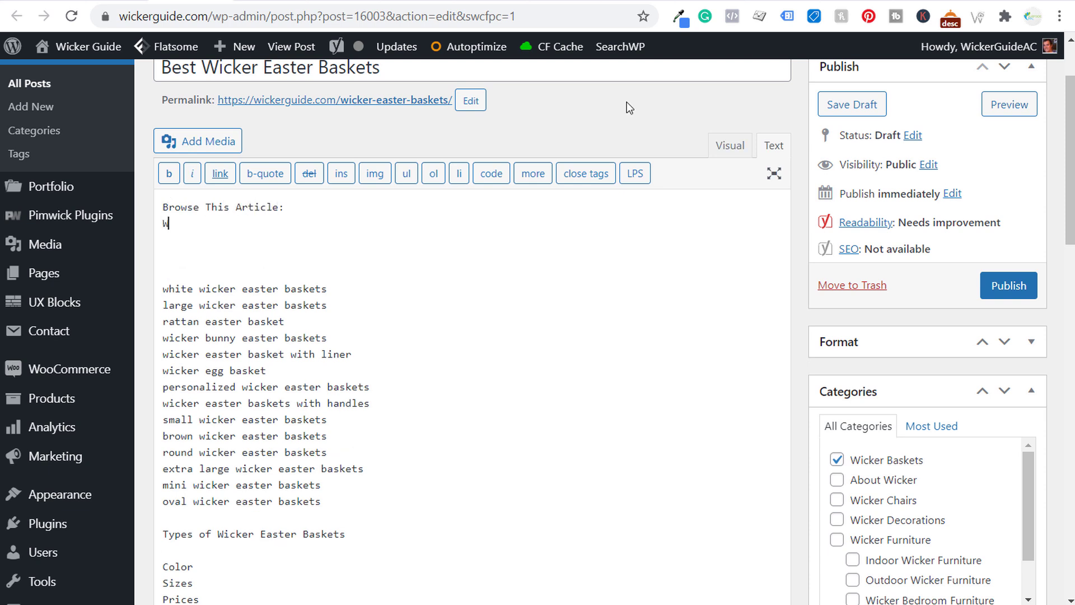
pyautogui.write('hite Wicker Easter Basket')
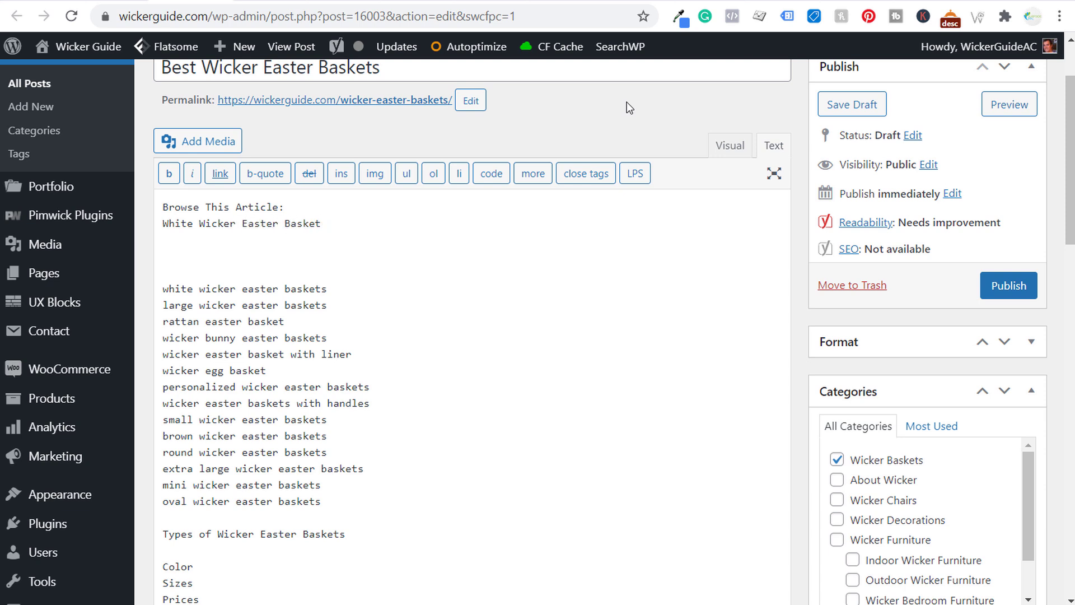
pyautogui.write('ys')
pyautogui.press('Return')
pyautogui.write('Brown Wi')
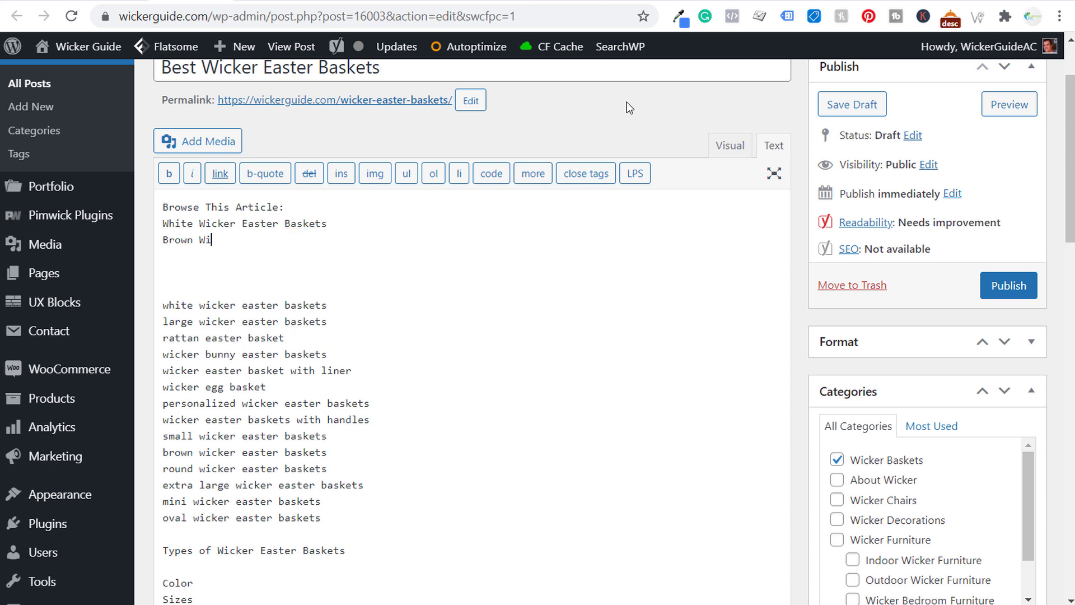
pyautogui.write('cker Easter Baskets')
# Step: Add the entries "Large Wicker Easter Baskets" and "Small Wicker Easter Baskets" to the contents list
pyautogui.press('Return')
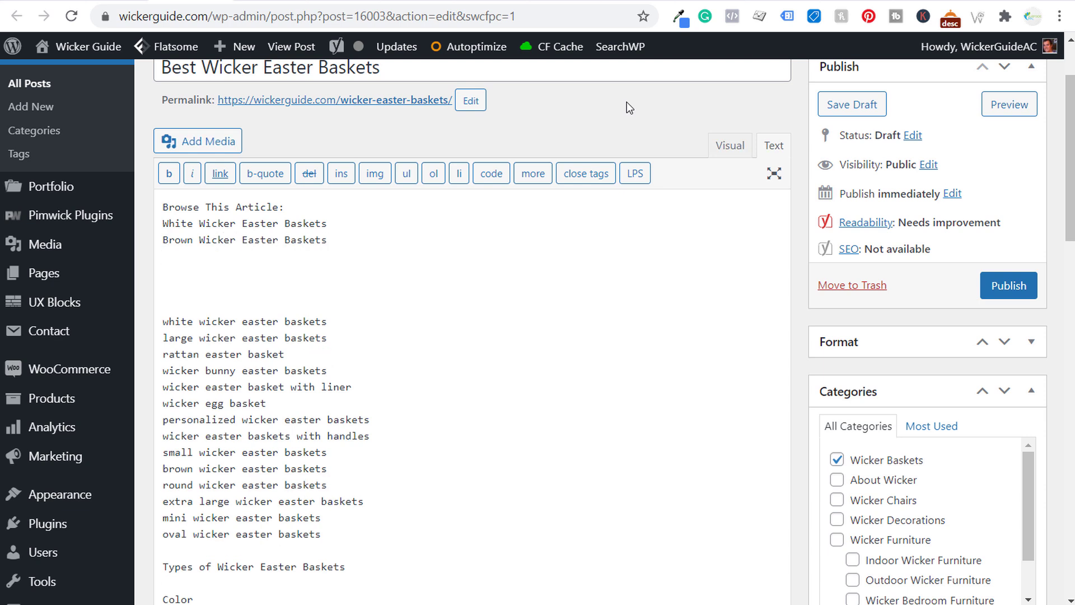
pyautogui.write('Large Wicker Easter Bakse')
pyautogui.press('BackSpace')
pyautogui.press('BackSpace')
pyautogui.press('BackSpace')
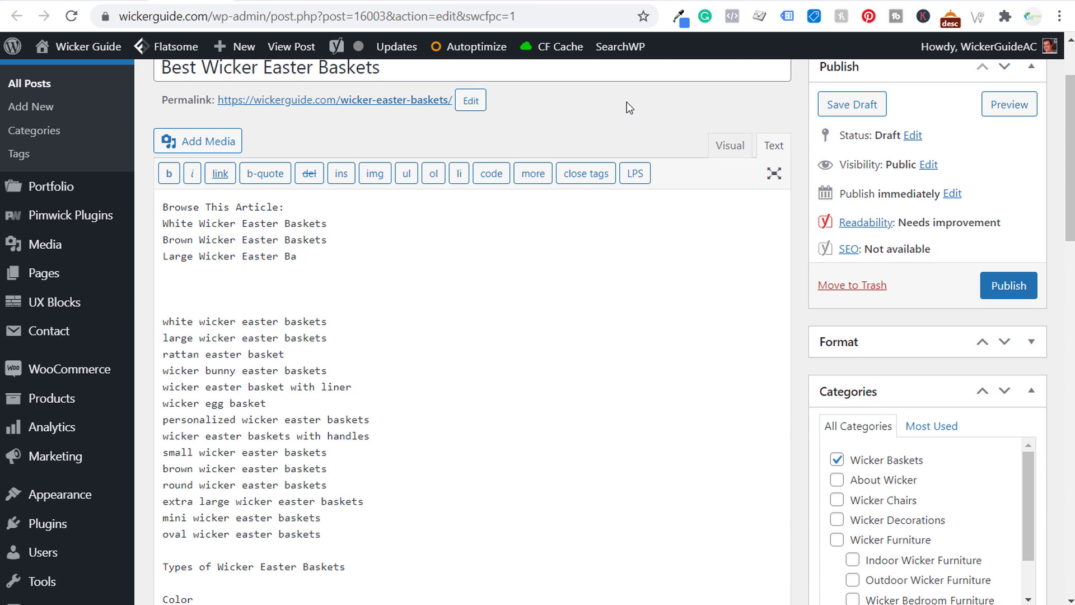
pyautogui.write('skets')
pyautogui.press('Return')
pyautogui.write('Small Wicker Eas')
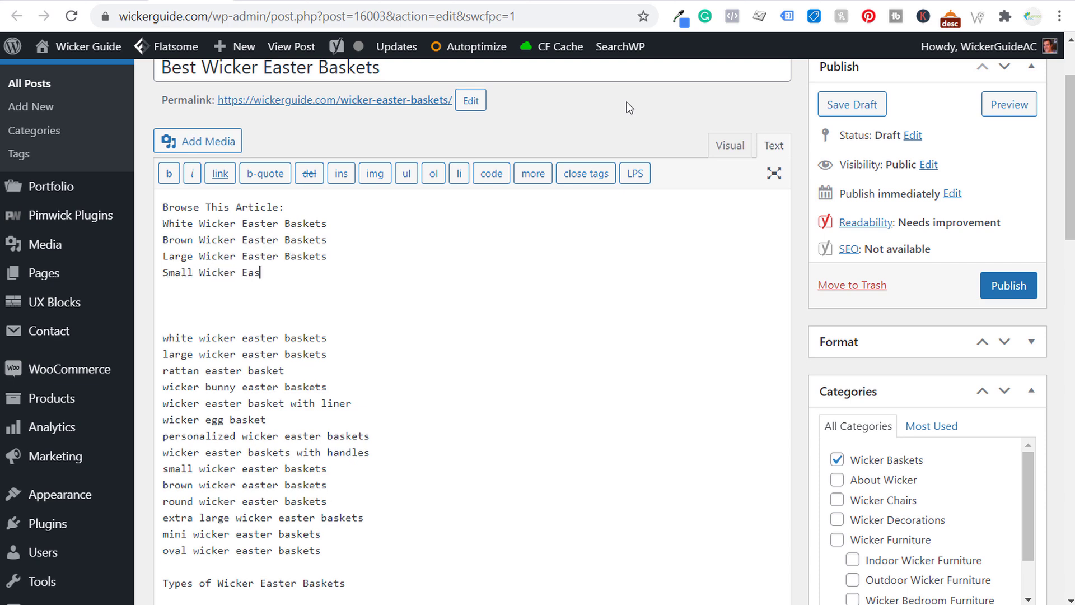
pyautogui.write('ter Baskets')
# Step: Add the entries "Round Wicker Easter Baskets" and "Personalized Wicker Easter Baskets" to the contents list
pyautogui.press('Return')
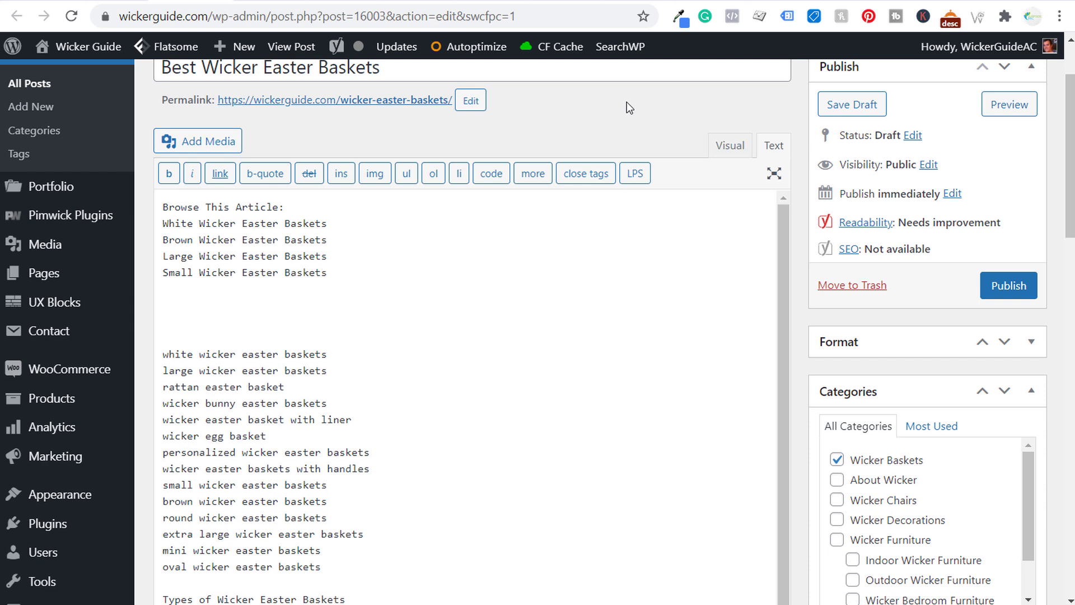
pyautogui.write('Round Wicker Easter Baskets')
pyautogui.press('Return')
pyautogui.write('Pe')
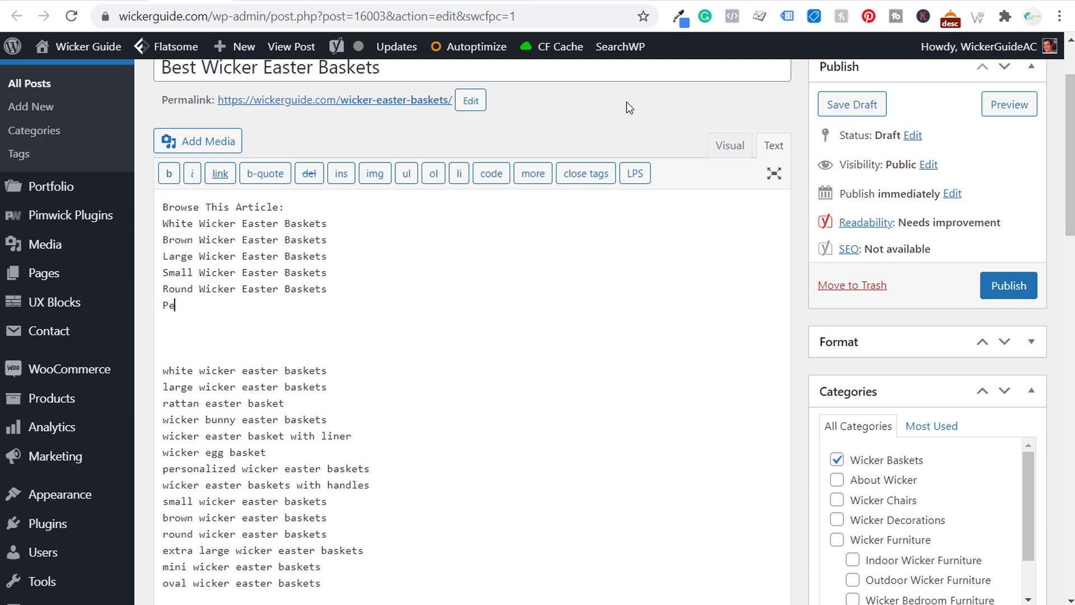
pyautogui.write('rsonalized Wicker E')
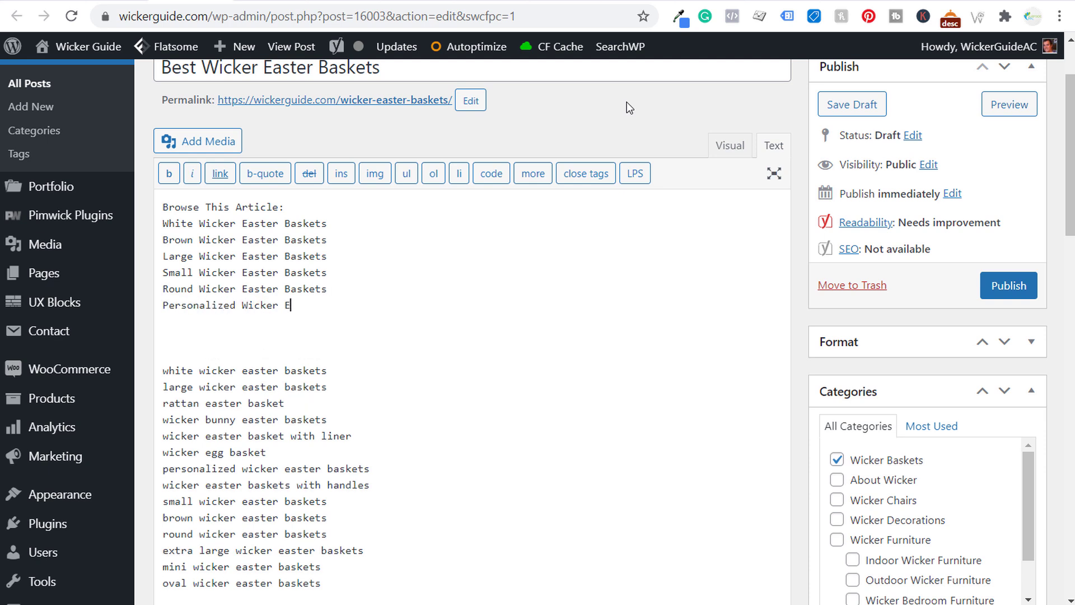
pyautogui.write('aster Baskets')
# Step: Highlight the new contents entries and the original keyword list to compare them
pyautogui.moveTo(162, 222); pyautogui.dragTo(359, 318)
pyautogui.click(506, 343)
pyautogui.moveTo(162, 370); pyautogui.dragTo(435, 513)
pyautogui.click(320, 509)
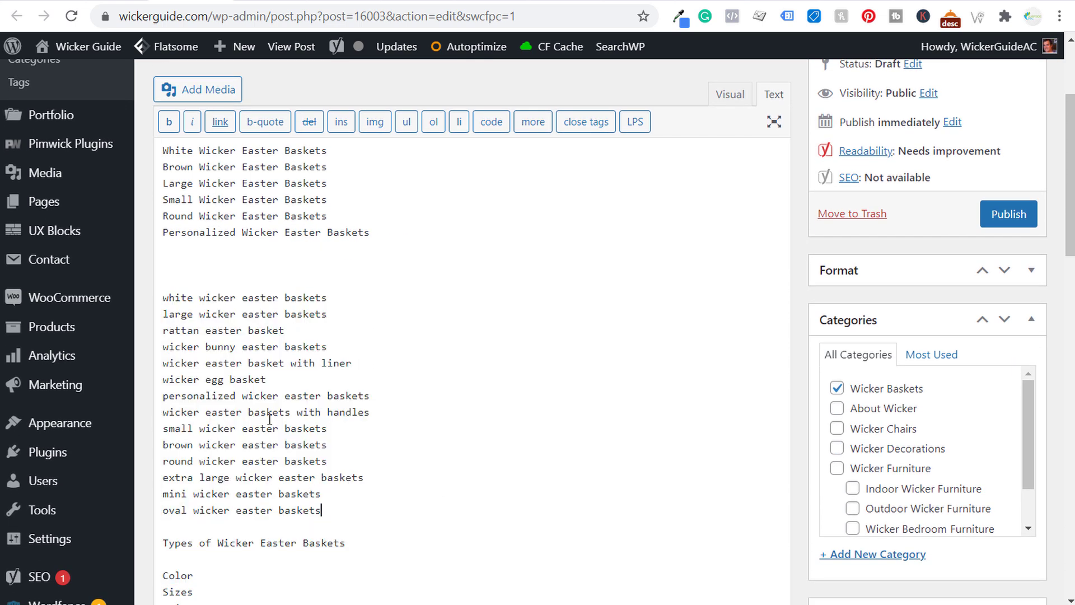
# Step: Highlight the keyword "wicker easter basket with liner" and add "Wicker Easter Baskets With Liners" at the end of the contents list
pyautogui.moveTo(163, 363); pyautogui.dragTo(351, 362)
pyautogui.click(418, 364)
pyautogui.press('Return')
pyautogui.write('Wicker Ba')
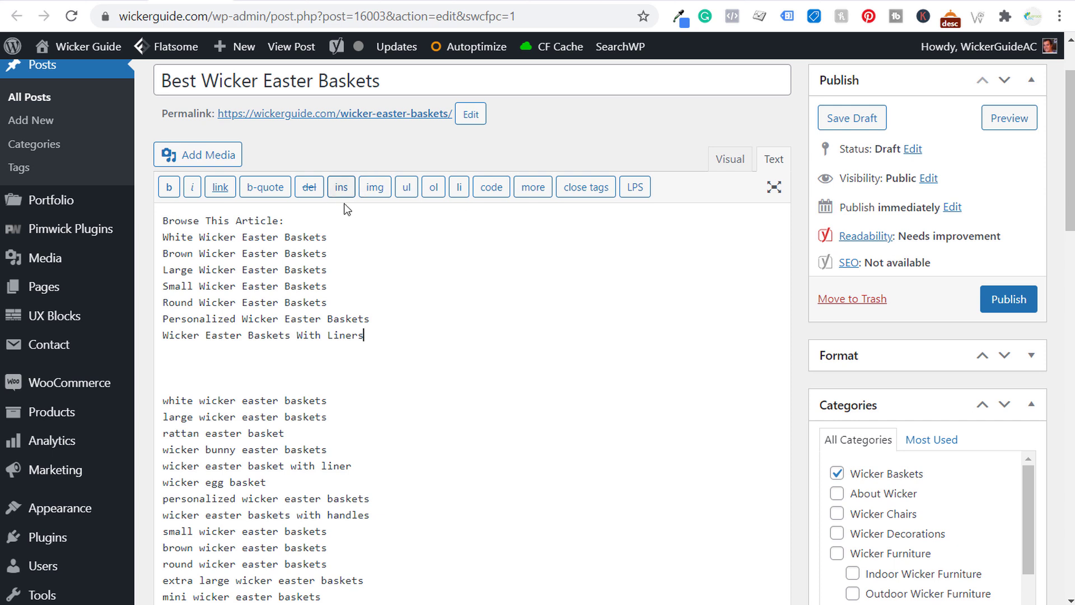
# Step: Bold "Browse This Article:" with strong tags and mark up the entries below it as an HTML unordered list using ul and li tags
pyautogui.moveTo(305, 218); pyautogui.dragTo(134, 184)
pyautogui.click(169, 196)
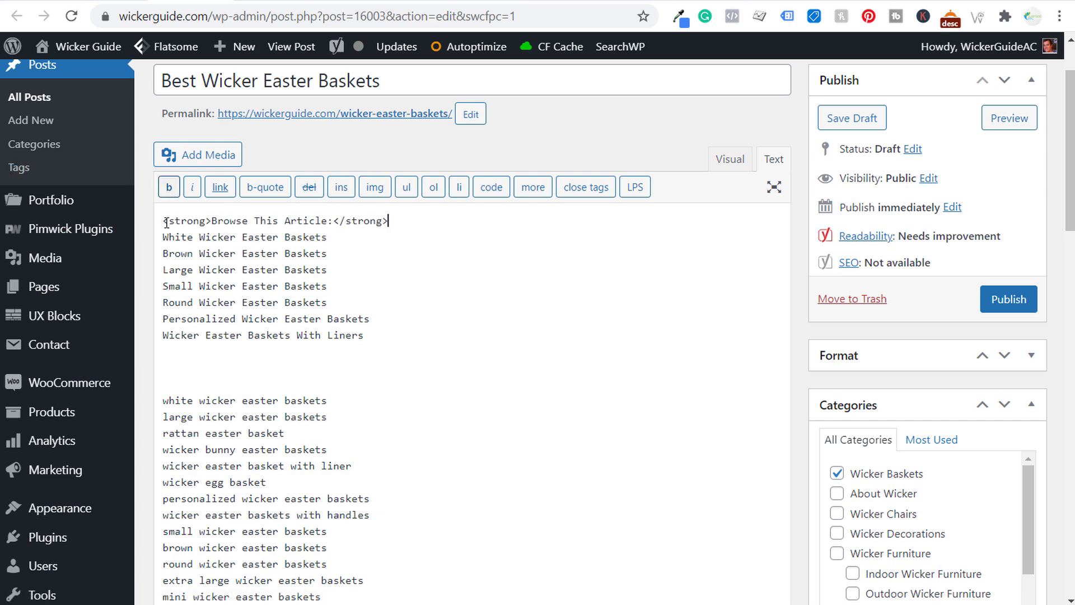
pyautogui.press('Return')
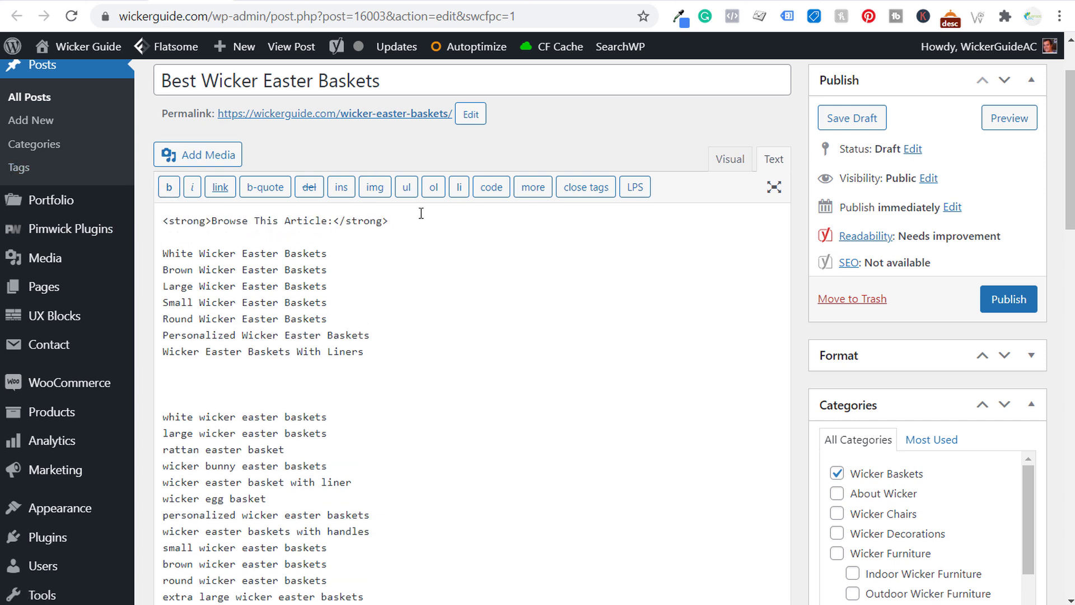
pyautogui.write('</ul>')
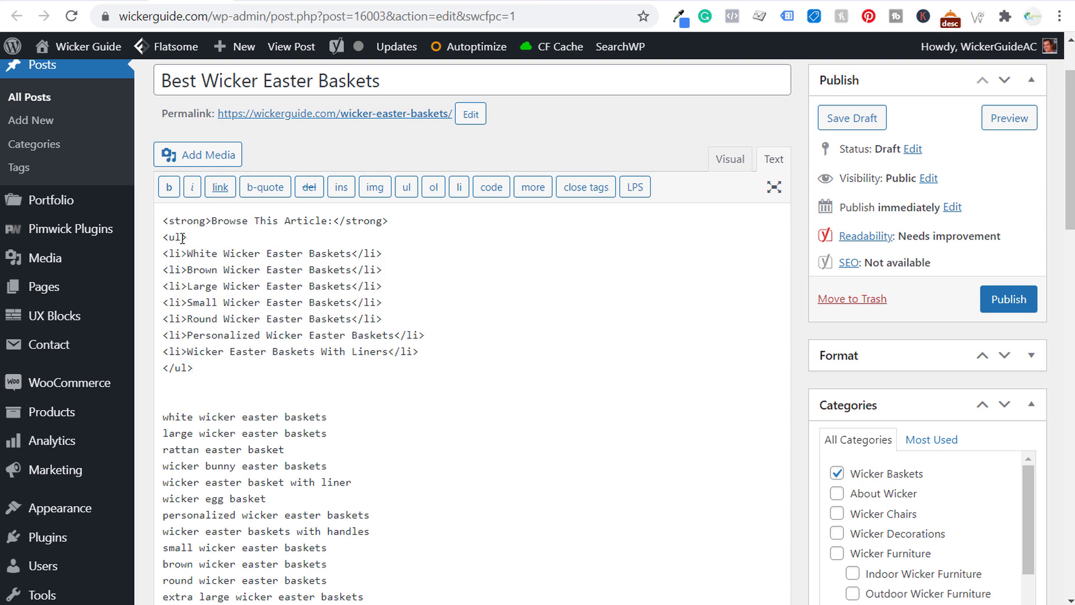
# Step: Copy the li lines from White Wicker Easter Baskets to Wicker Easter Baskets With Liners and paste them below the closing ul tag
pyautogui.moveTo(424, 351); pyautogui.dragTo(401, 351)
pyautogui.moveTo(283, 349); pyautogui.dragTo(109, 263)
pyautogui.hotkey('ctrl', 'c')
pyautogui.click(603, 335)
pyautogui.moveTo(193, 234); pyautogui.dragTo(139, 228)
pyautogui.click(170, 253)
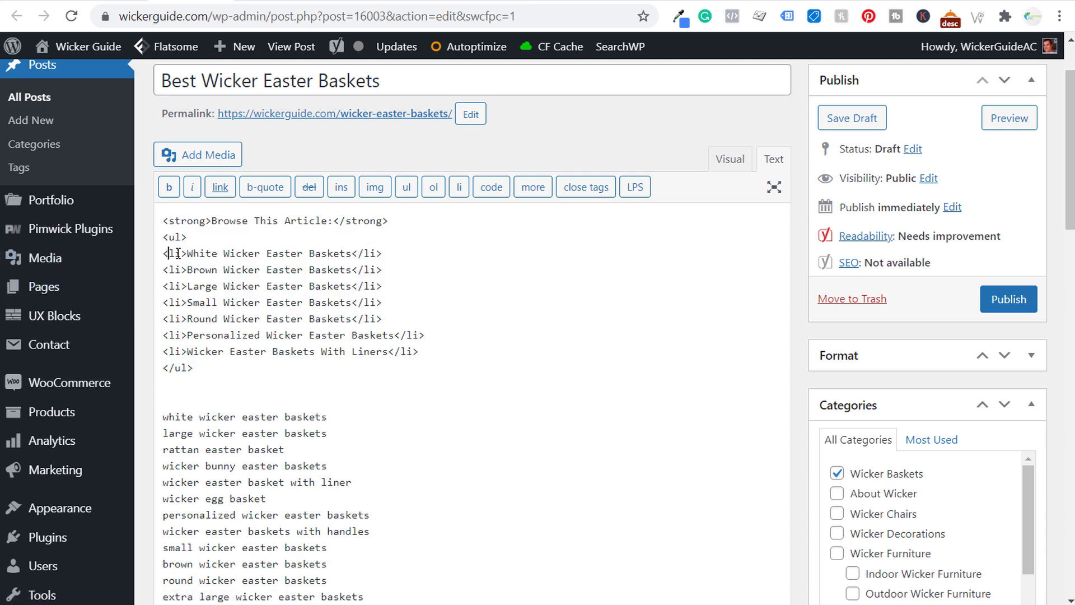
pyautogui.moveTo(188, 253); pyautogui.dragTo(162, 253)
pyautogui.click(205, 253)
pyautogui.click(206, 363)
pyautogui.press('Return')
pyautogui.press('Return')
pyautogui.hotkey('ctrl', 'v')
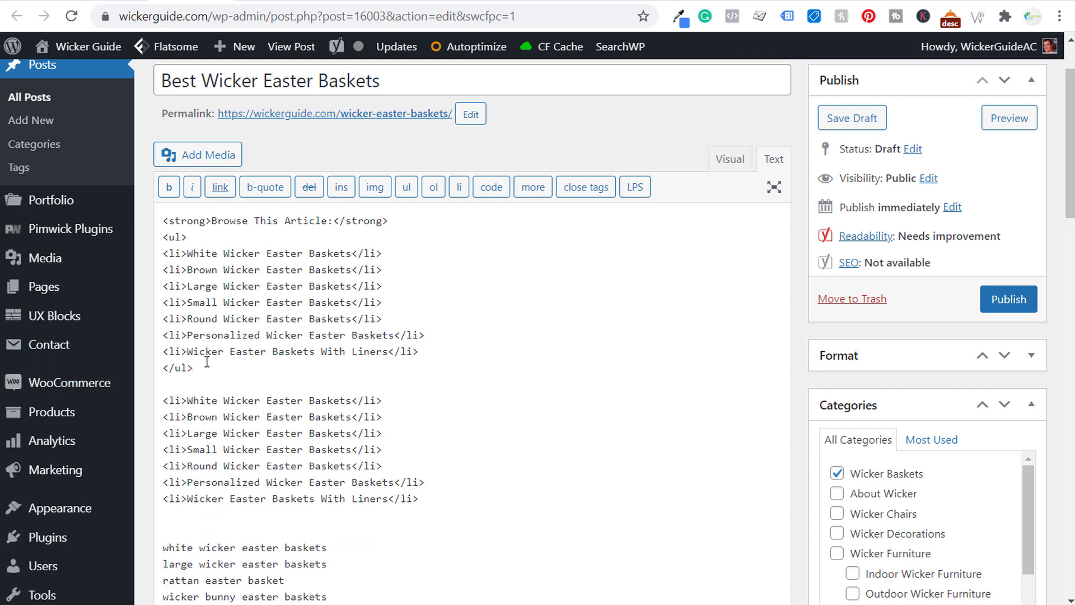
# Step: Change the li tags to h2 tags on the copied lines from White Wicker Easter Baskets to Wicker Easter Baskets With Liners
pyautogui.doubleClick(174, 400)
pyautogui.press('BackSpace')
pyautogui.write('h2')
pyautogui.moveTo(160, 81); pyautogui.dragTo(428, 78)
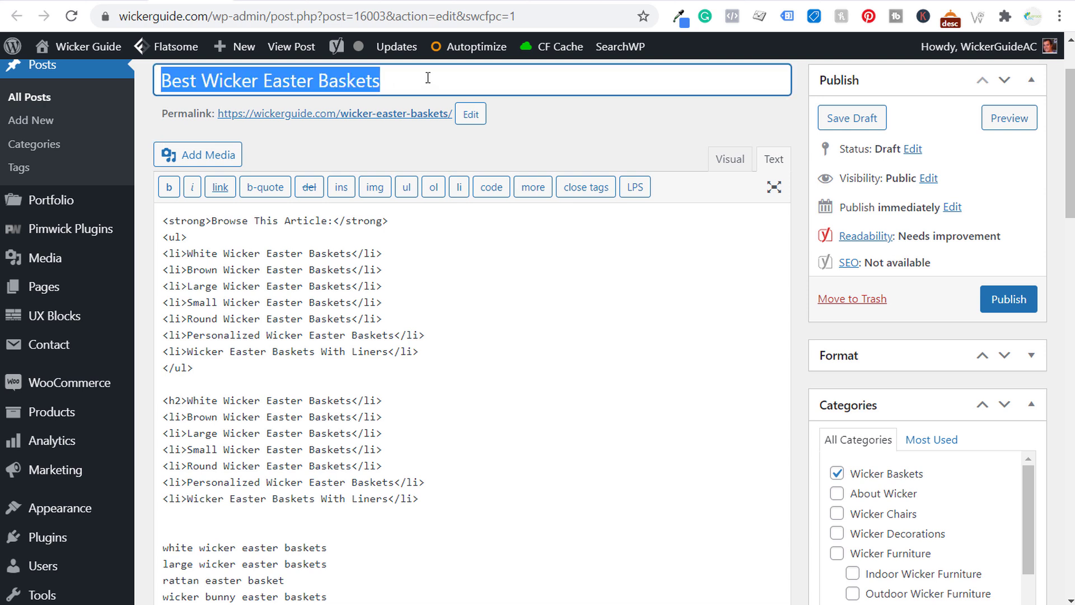
pyautogui.doubleClick(175, 401)
pyautogui.hotkey('ctrl', 'c')
pyautogui.doubleClick(173, 416)
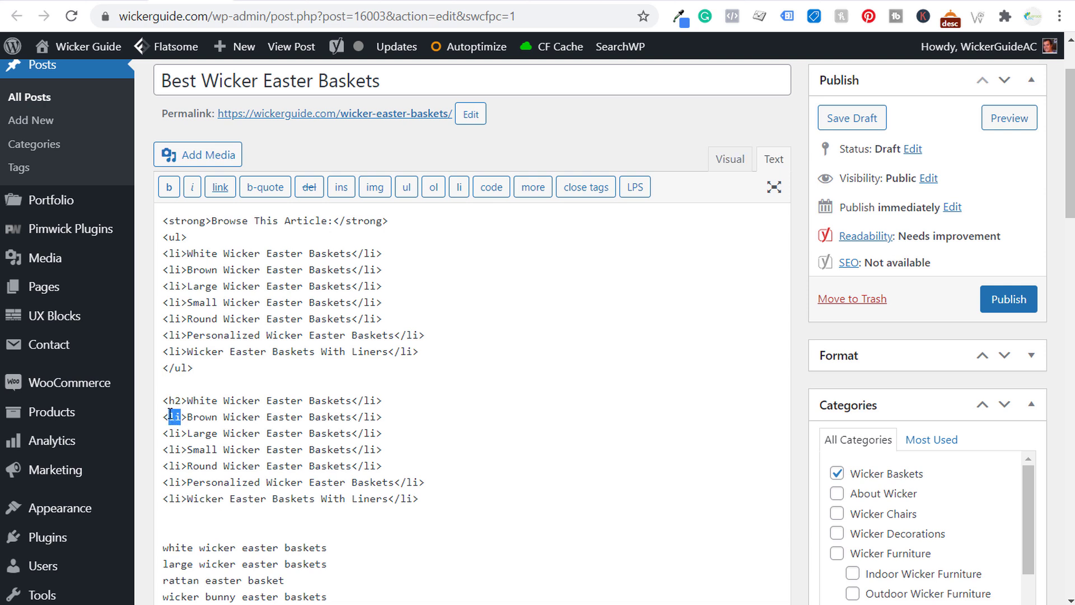
pyautogui.hotkey('ctrl', 'v')
pyautogui.click(186, 253)
pyautogui.doubleClick(174, 433)
pyautogui.write('h2')
pyautogui.doubleClick(174, 449)
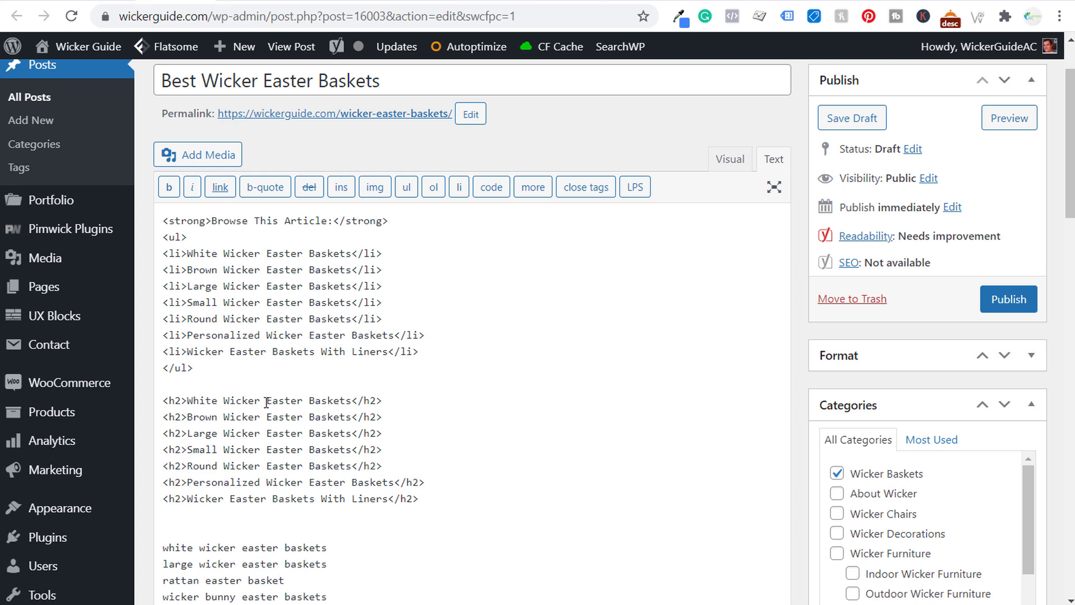
# Step: Add three blank lines between the h2 headings and the original keyword list, and highlight the first keywords
pyautogui.scroll(-3, 266, 402)
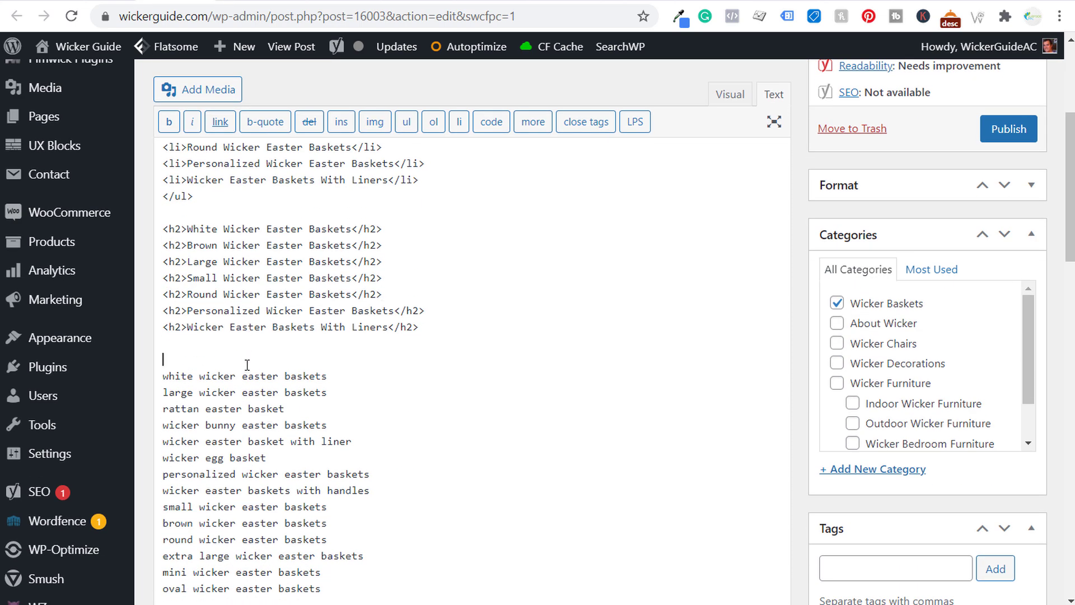
pyautogui.press('Return')
pyautogui.press('Return')
pyautogui.press('Return')
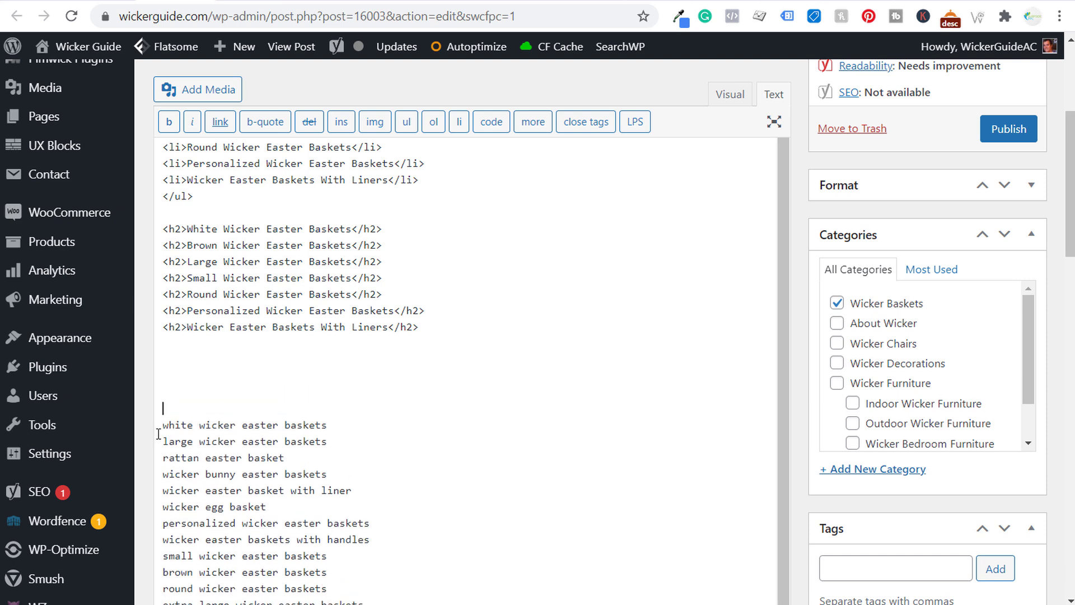
pyautogui.moveTo(157, 424); pyautogui.dragTo(439, 487)
pyautogui.click(497, 475)
pyautogui.scroll(-1, 1007, 440)
# Step: Link the White Wicker Easter Baskets contents entry to #whitewickereasterbaskets with an a href tag closed by </a>
pyautogui.scroll(3, 435, 370)
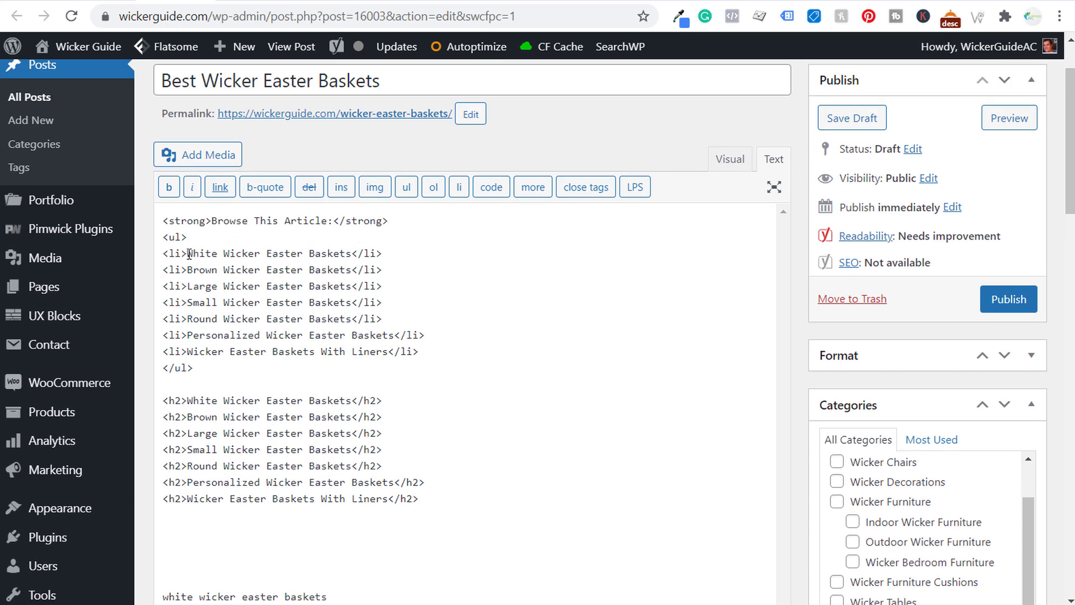
pyautogui.click(187, 253)
pyautogui.write('<a href')
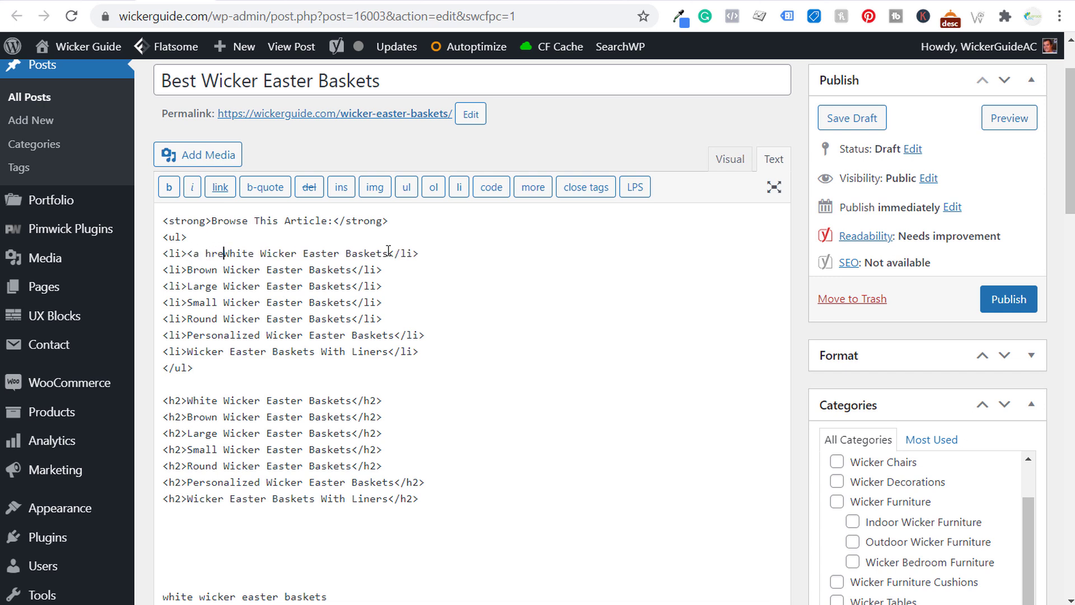
pyautogui.write('="')
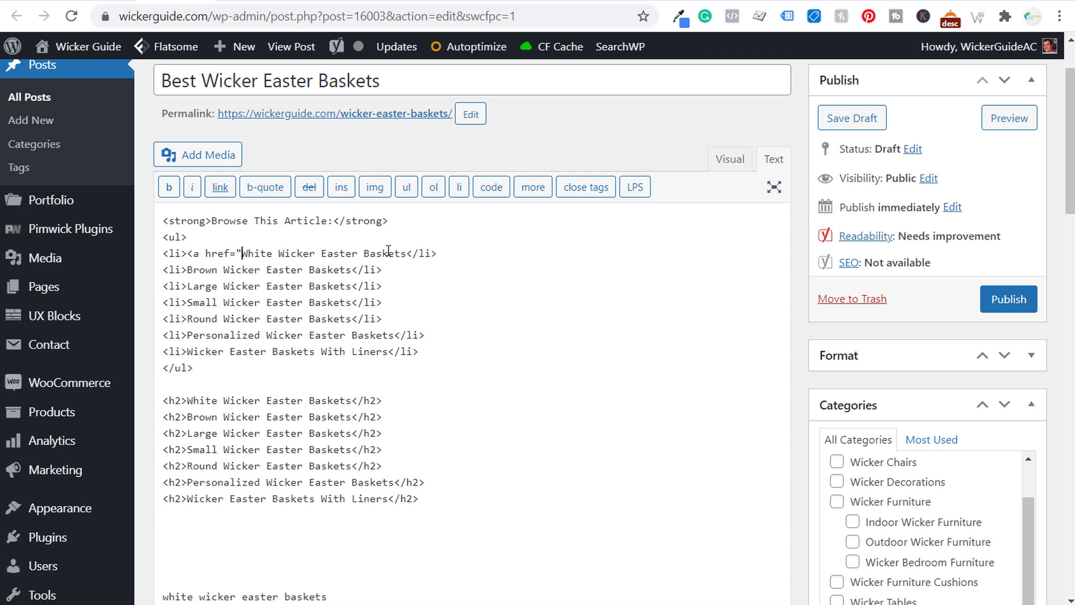
pyautogui.write('#')
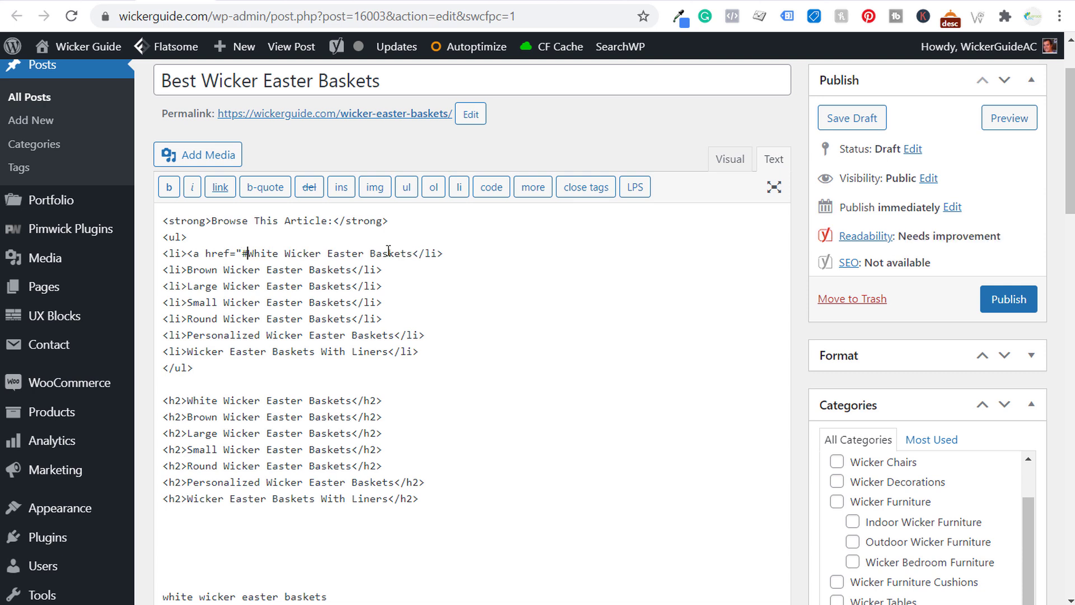
pyautogui.write('whitewicker')
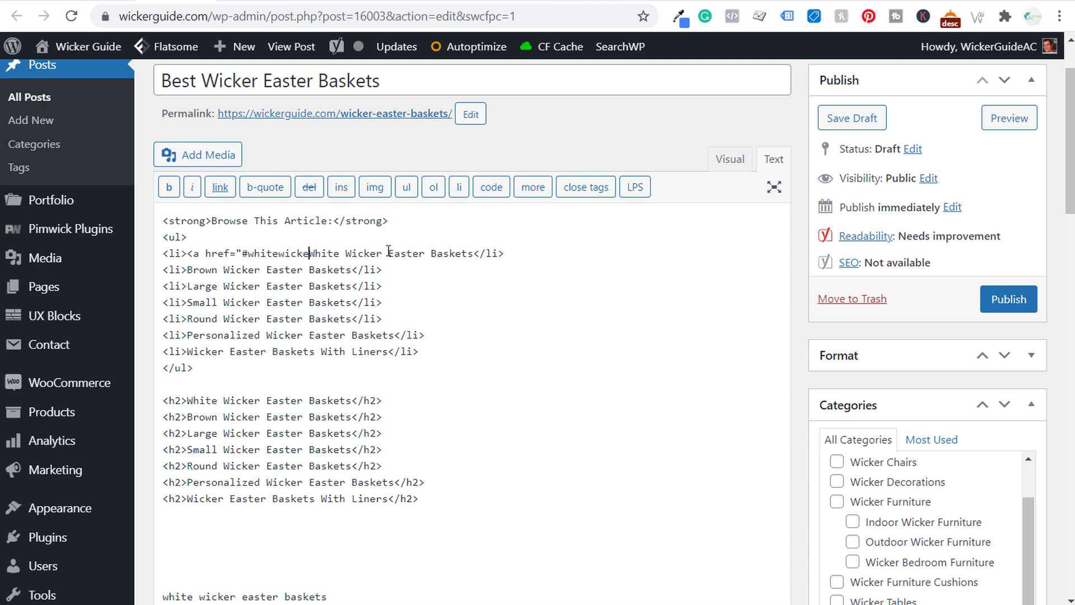
pyautogui.write('easterbaskets')
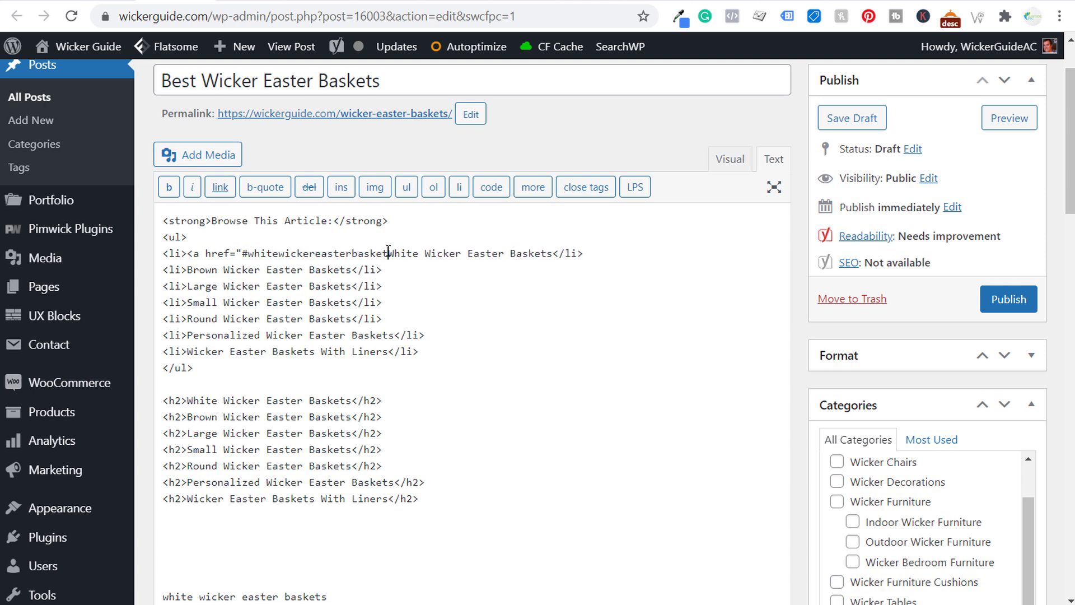
pyautogui.write('">')
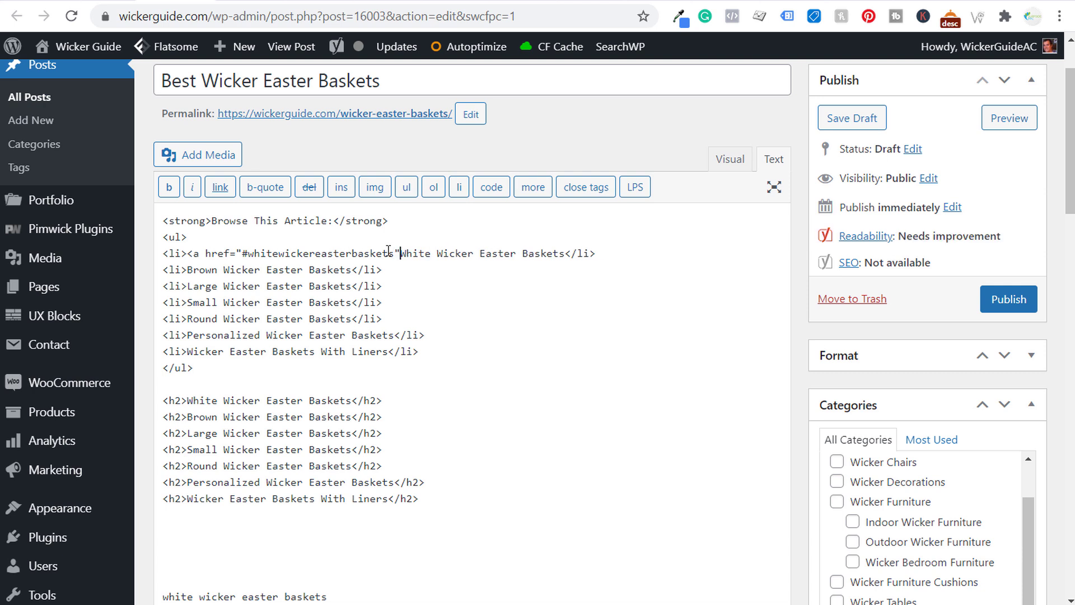
pyautogui.click(572, 254)
pyautogui.write('</a>')
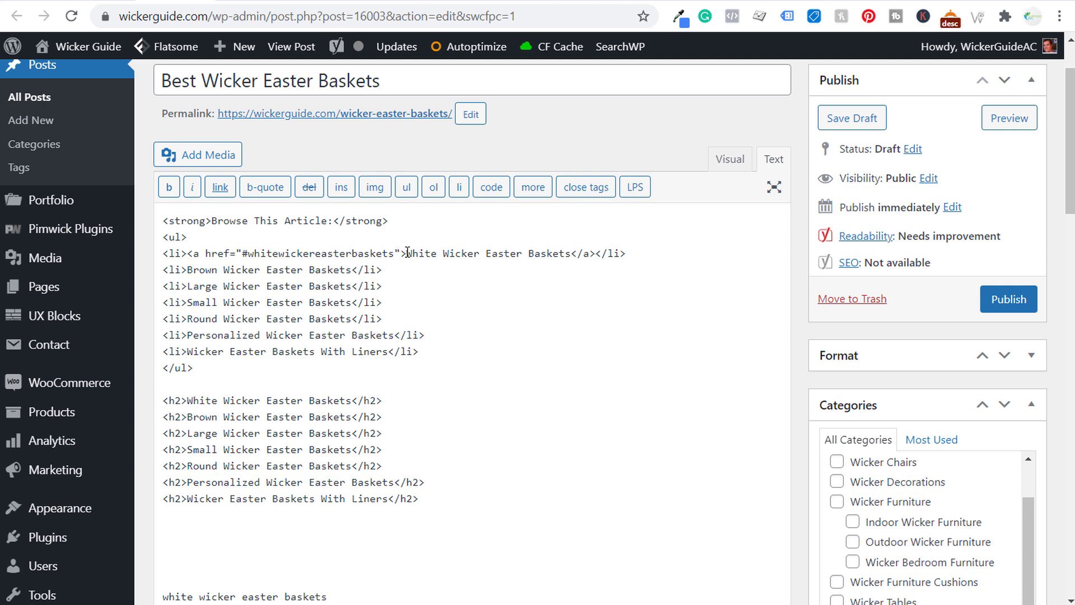
# Step: Wrap the White Wicker Easter Baskets h2 text in a copied anchor tag changed to name="whitewickereasterbaskets" and closed with </a>
pyautogui.moveTo(406, 253); pyautogui.dragTo(190, 250)
pyautogui.hotkey('ctrl', 'c')
pyautogui.click(187, 400)
pyautogui.hotkey('ctrl', 'v')
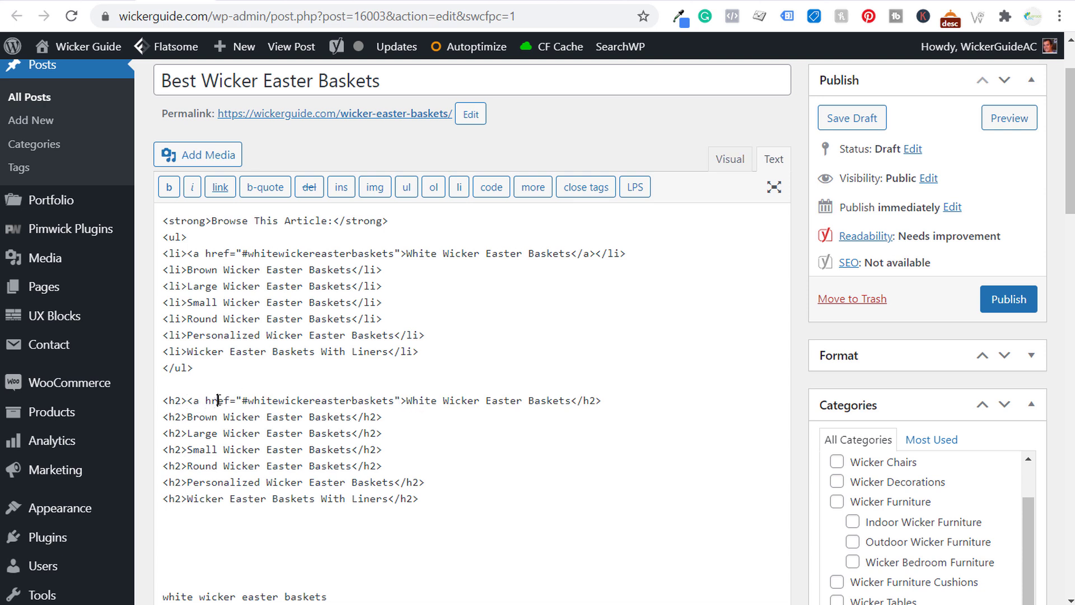
pyautogui.doubleClick(217, 400)
pyautogui.write('name')
pyautogui.click(249, 402)
pyautogui.press('BackSpace')
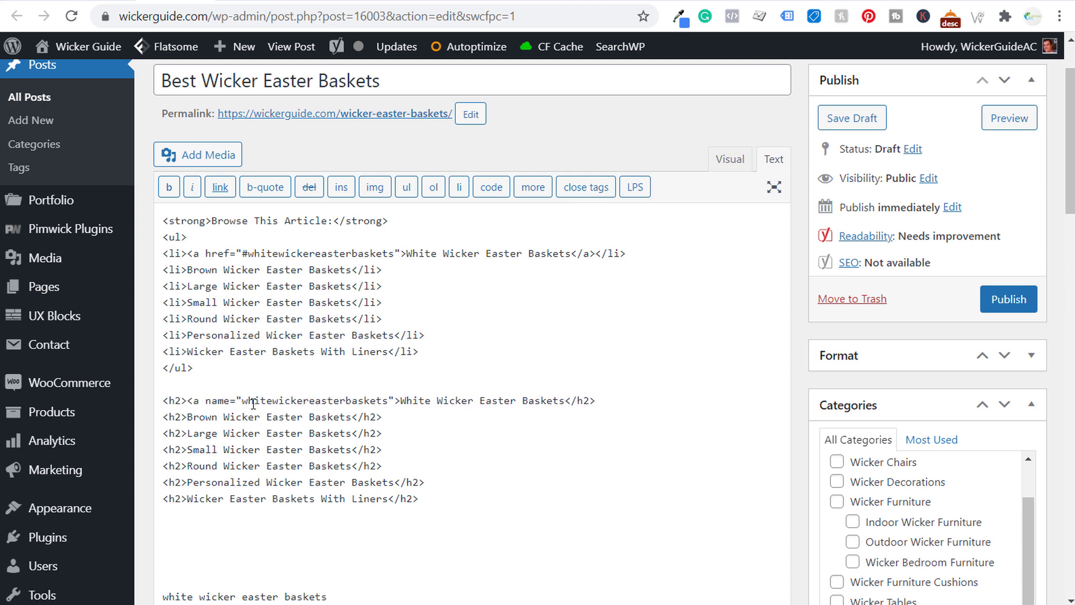
pyautogui.click(562, 401)
pyautogui.write('</a>')
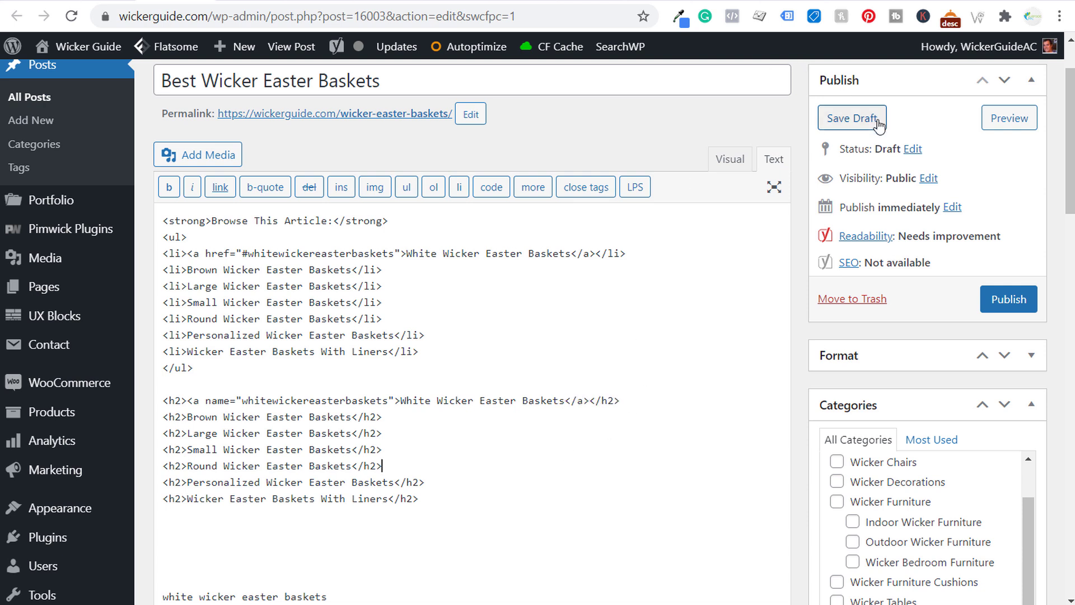
# Step: Save the post draft and open its preview
pyautogui.click(852, 117)
pyautogui.click(290, 129)
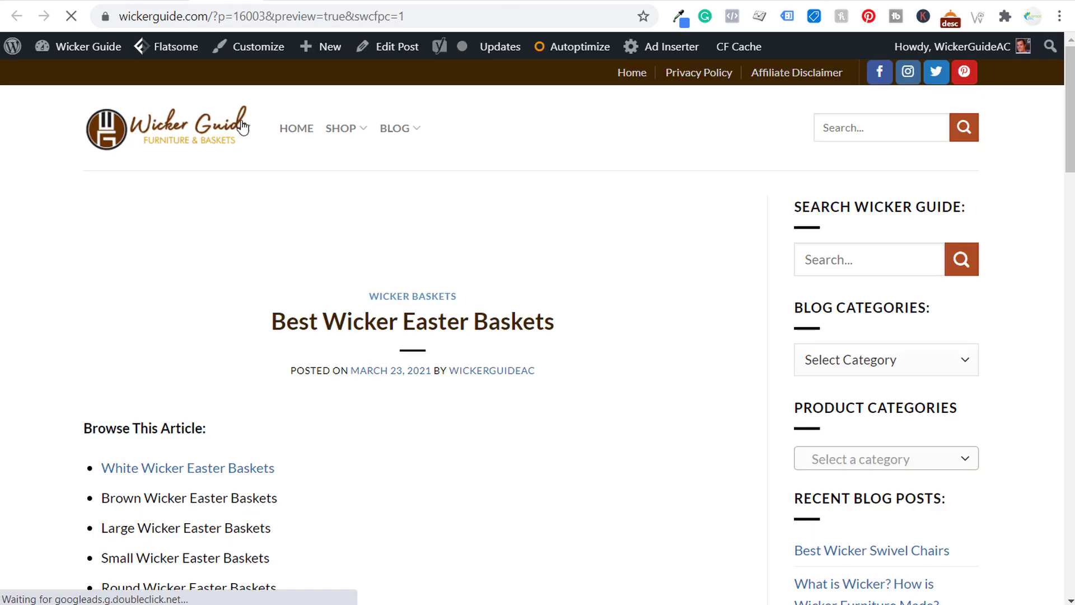
# Step: Test the White Wicker Easter Baskets contents link twice in the preview, returning to the top of the page each time
pyautogui.click(164, 472)
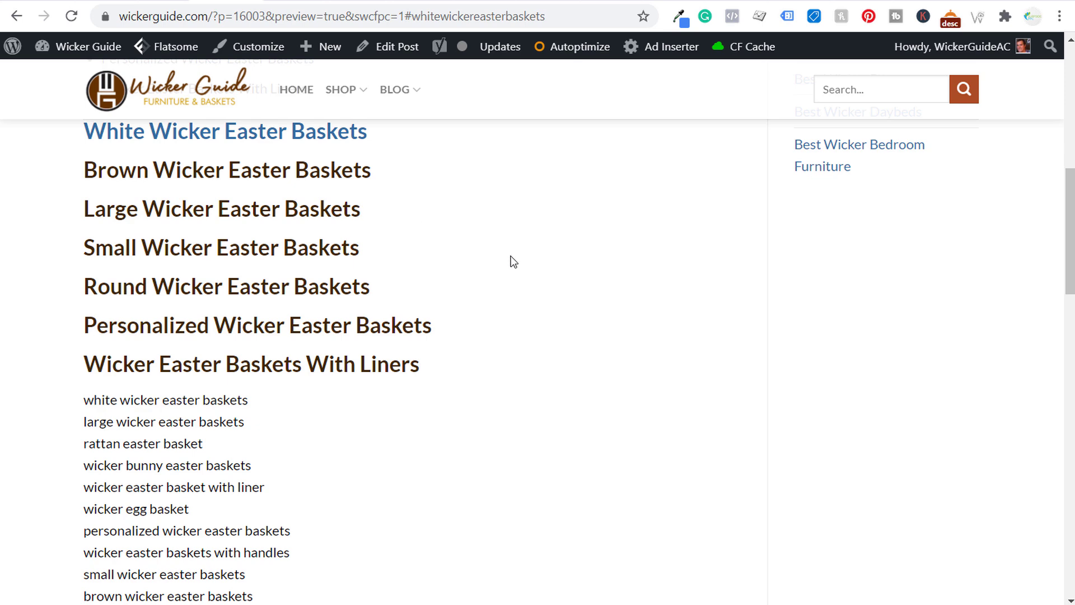
pyautogui.scroll(3, 624, 276)
pyautogui.scroll(2, 624, 276)
pyautogui.scroll(5, 298, 321)
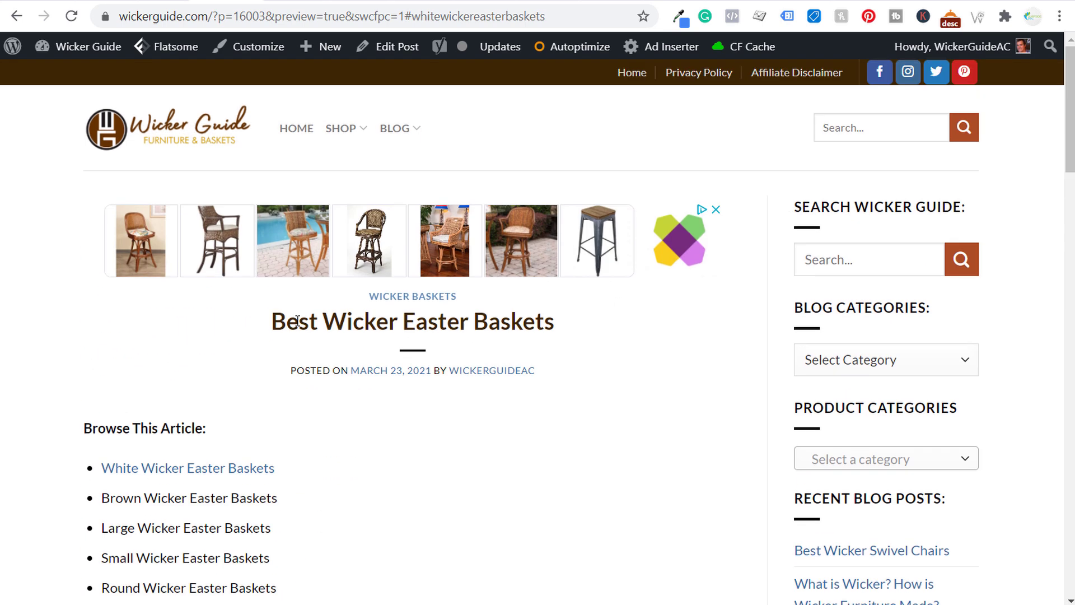
pyautogui.click(220, 458)
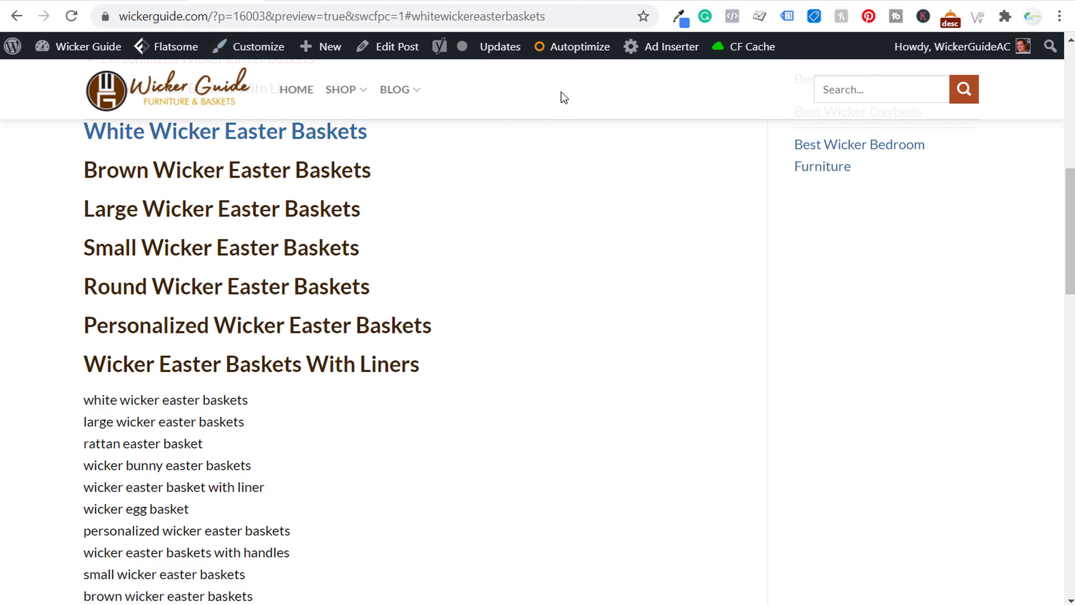
pyautogui.scroll(4, 524, 224)
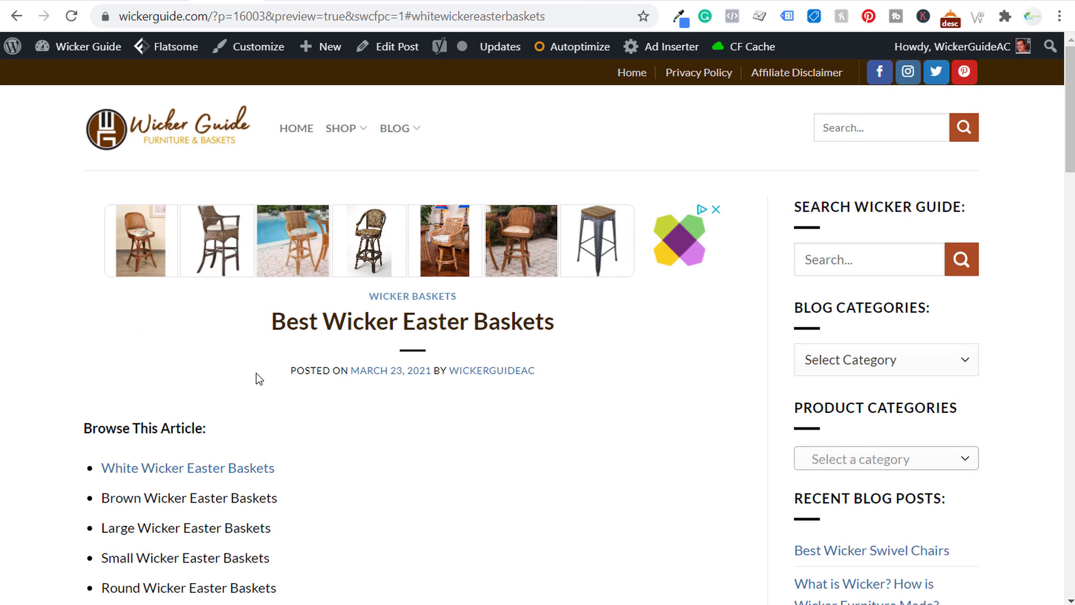
# Step: Examine the previewed post and compare the Personalized Wicker Easter Baskets contents entry with its matching heading
pyautogui.scroll(-3, 653, 385)
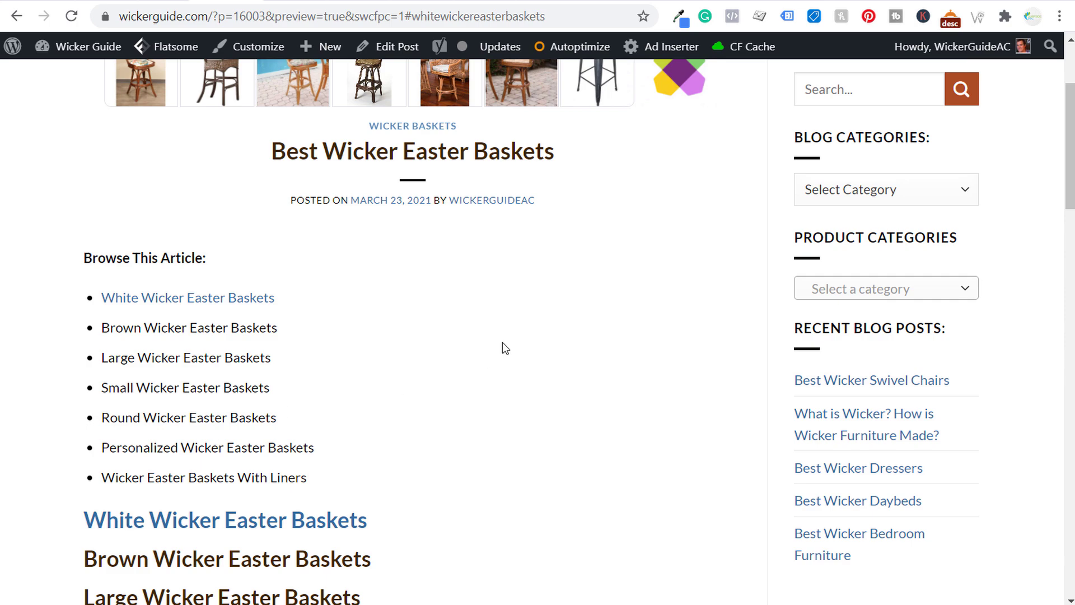
pyautogui.scroll(-15, 553, 332)
pyautogui.scroll(15, 575, 351)
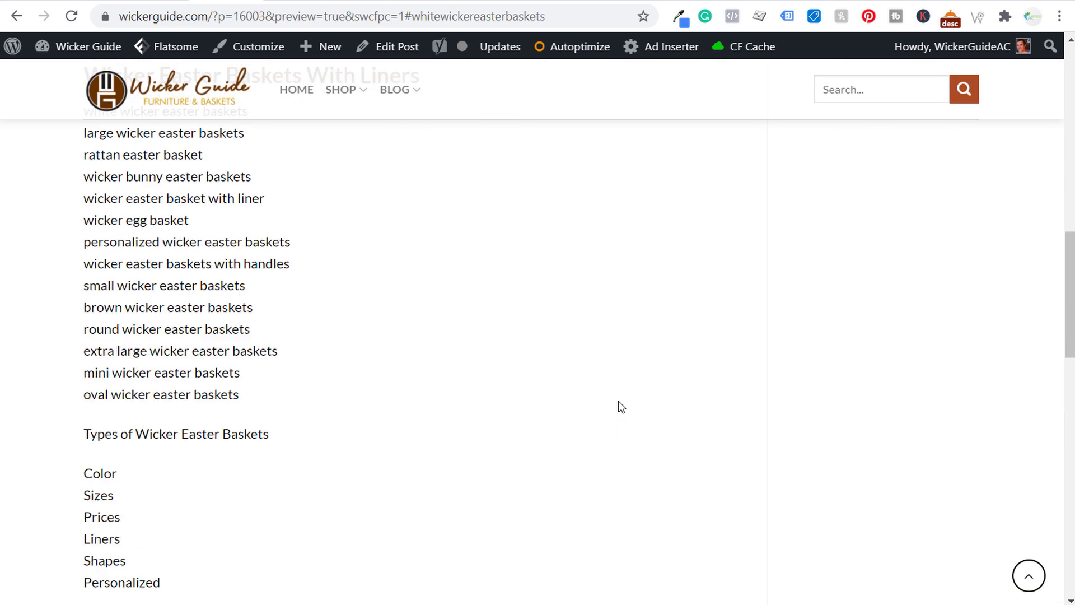
pyautogui.scroll(-1, 168, 520)
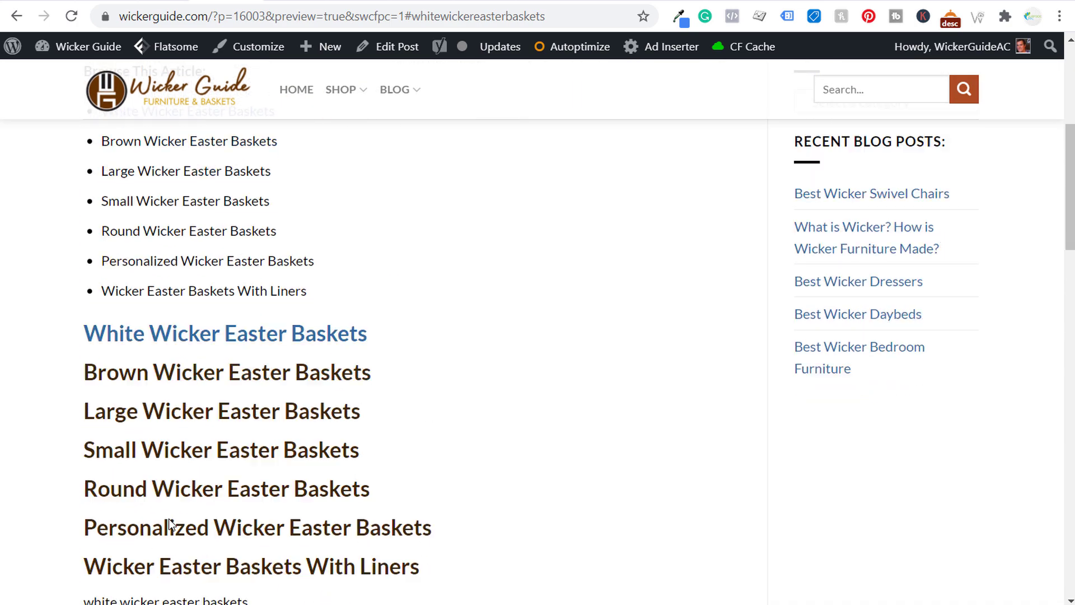
pyautogui.moveTo(102, 223); pyautogui.dragTo(327, 223)
pyautogui.moveTo(83, 490); pyautogui.dragTo(515, 472)
pyautogui.click(515, 470)
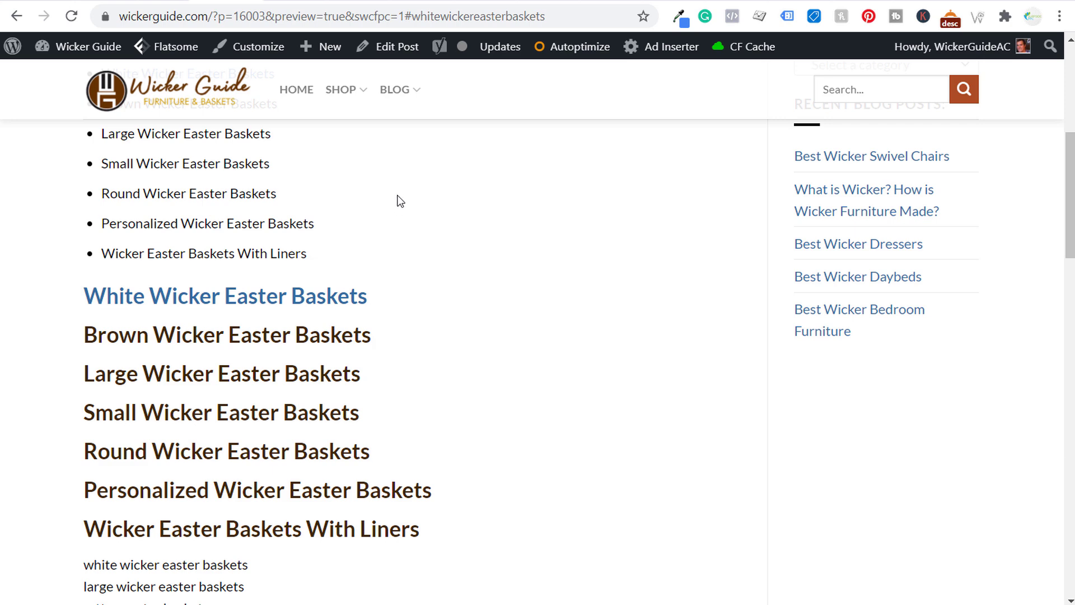
pyautogui.scroll(3, 243, 202)
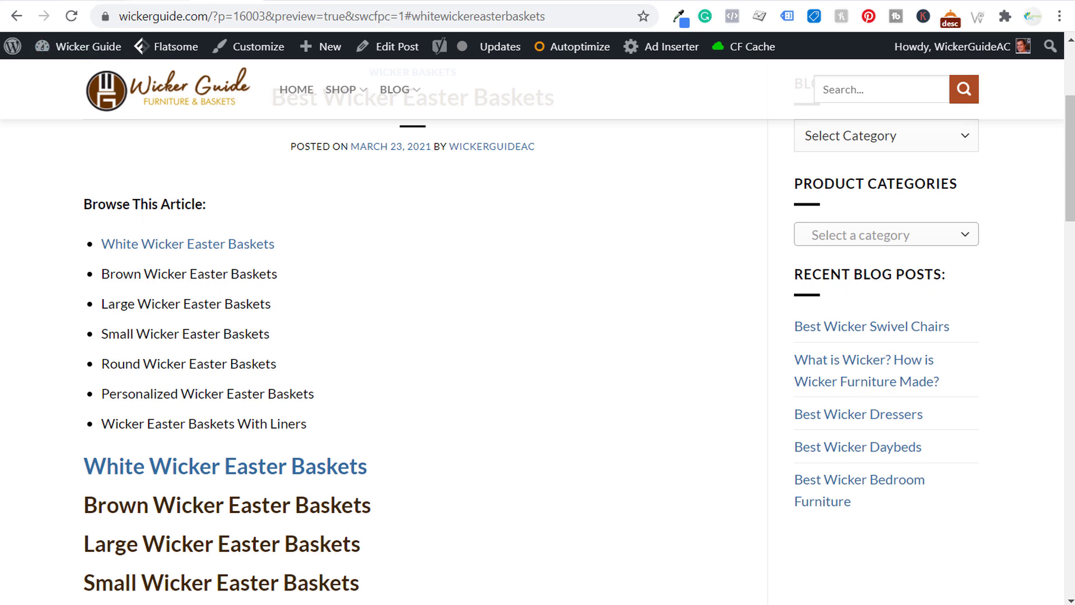
# Step: Back in the post editor, link the Brown Wicker Easter Baskets contents entry to #brownwickereasterbaskets using a copy of the White entry's link tag
pyautogui.click(124, 1)
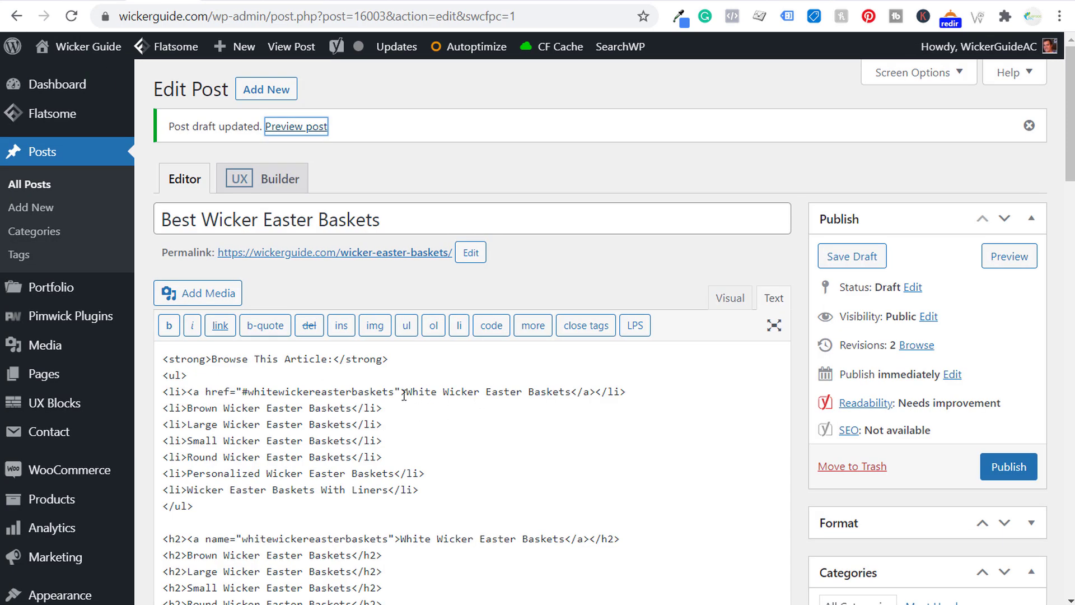
pyautogui.moveTo(406, 396); pyautogui.dragTo(565, 395)
pyautogui.press('Up')
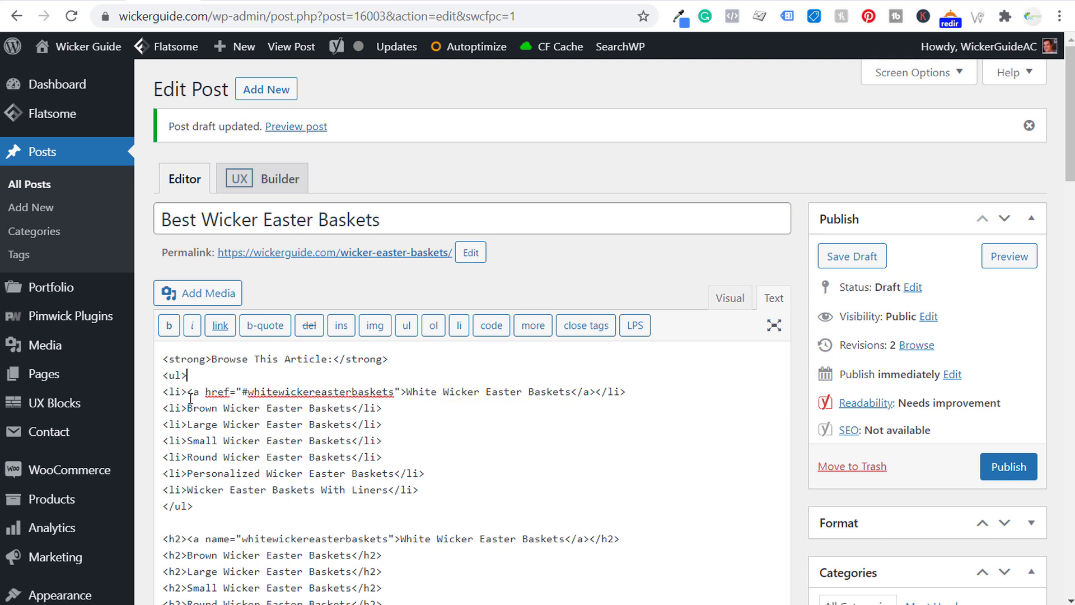
pyautogui.moveTo(189, 390); pyautogui.dragTo(407, 384)
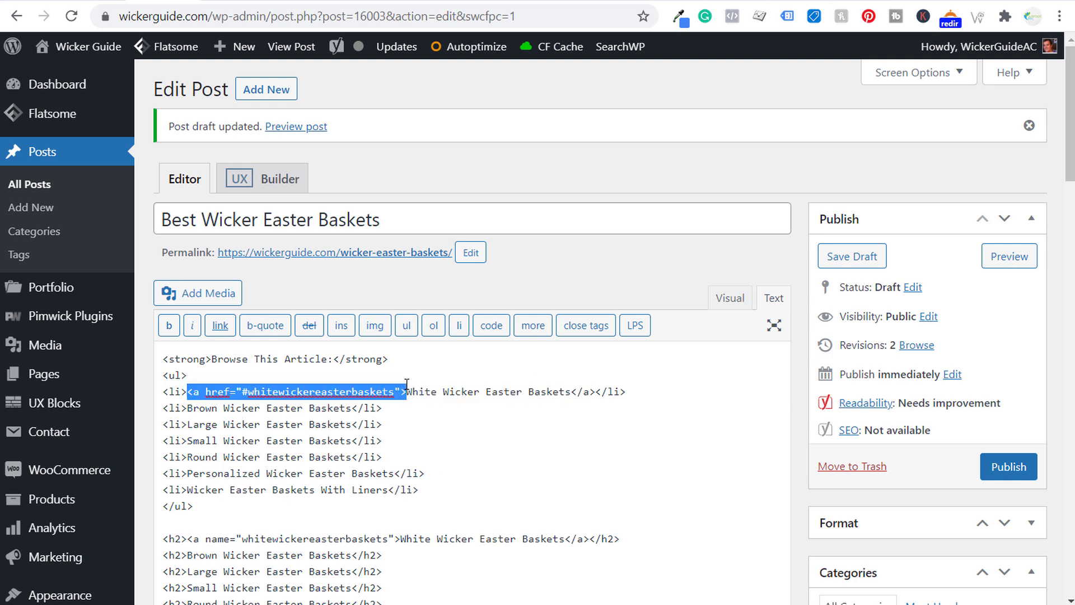
pyautogui.hotkey('ctrl', 'c')
pyautogui.click(186, 408)
pyautogui.hotkey('ctrl', 'v')
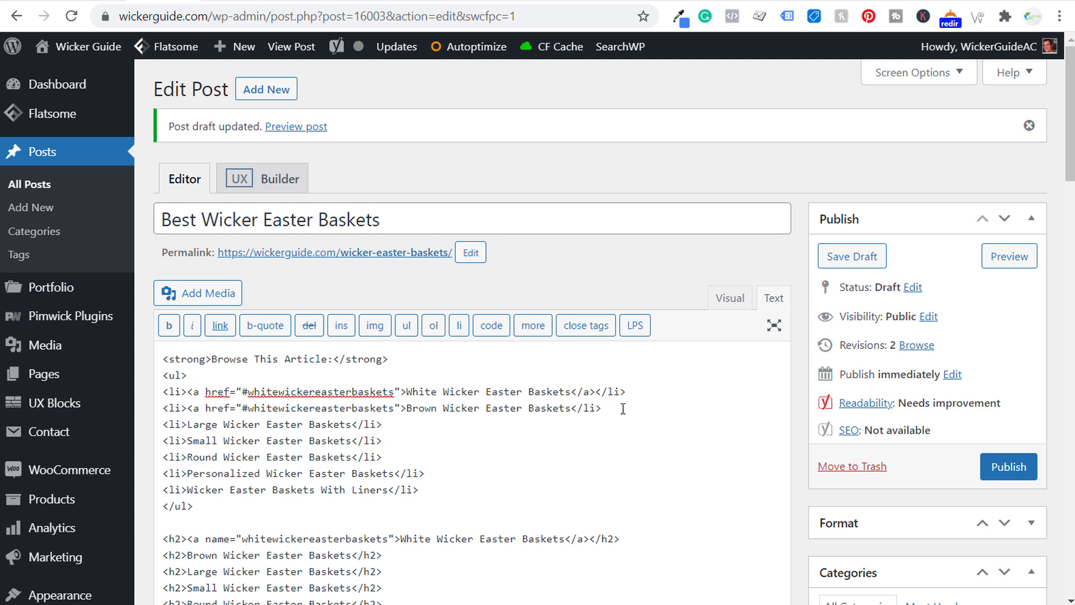
pyautogui.click(572, 406)
pyautogui.write('</a>')
pyautogui.moveTo(276, 408); pyautogui.dragTo(248, 409)
pyautogui.write('brown')
# Step: Copy the a name tag from the White Wicker Easter Baskets heading to the start of the Brown Wicker Easter Baskets heading text
pyautogui.scroll(-2, 274, 414)
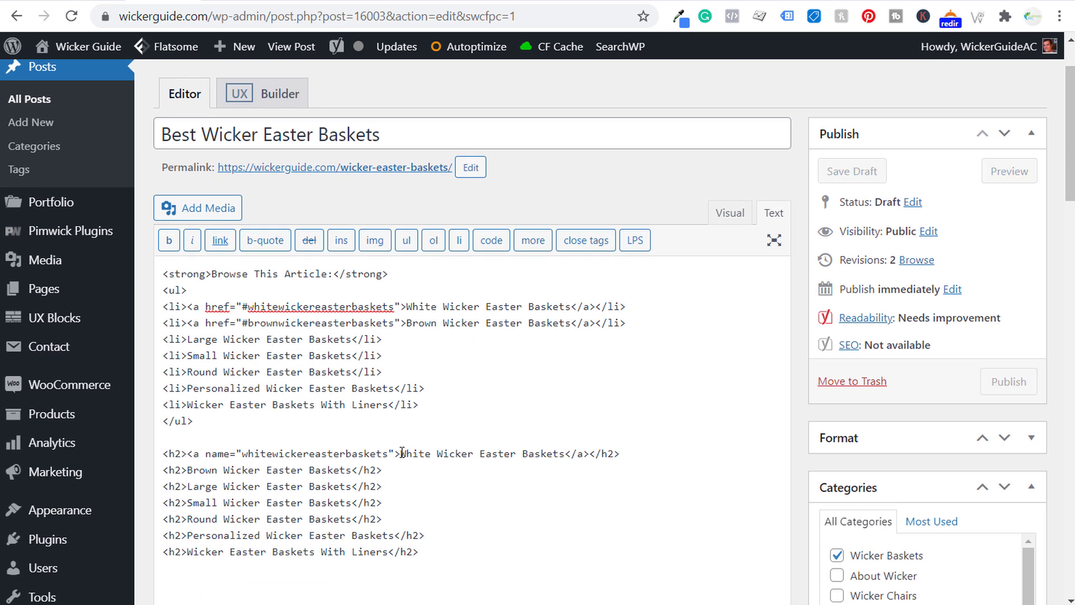
pyautogui.moveTo(401, 453); pyautogui.dragTo(190, 451)
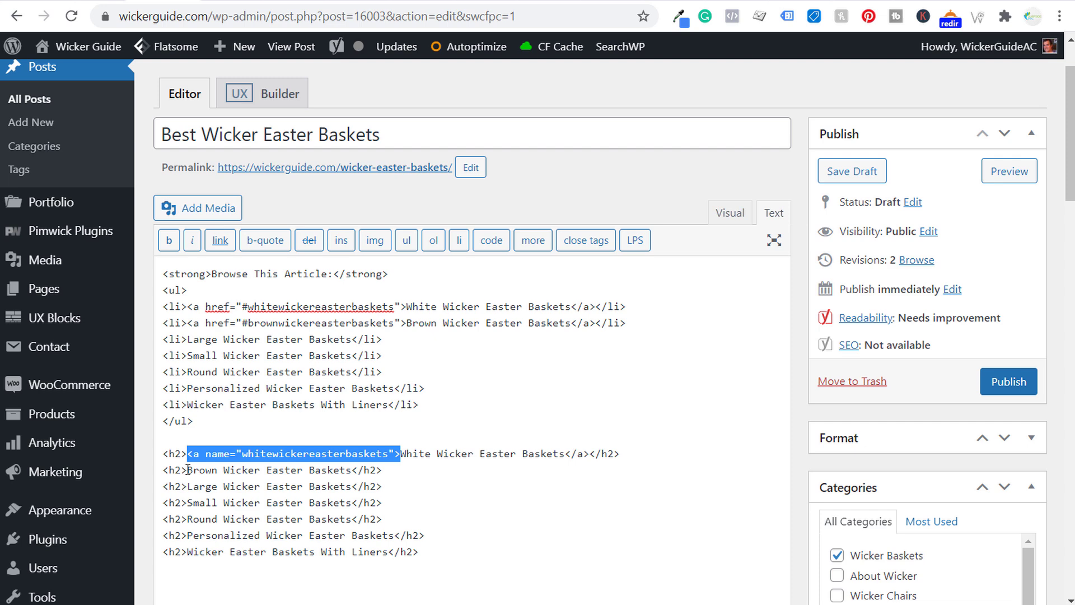
pyautogui.click(188, 469)
pyautogui.hotkey('ctrl', 'v')
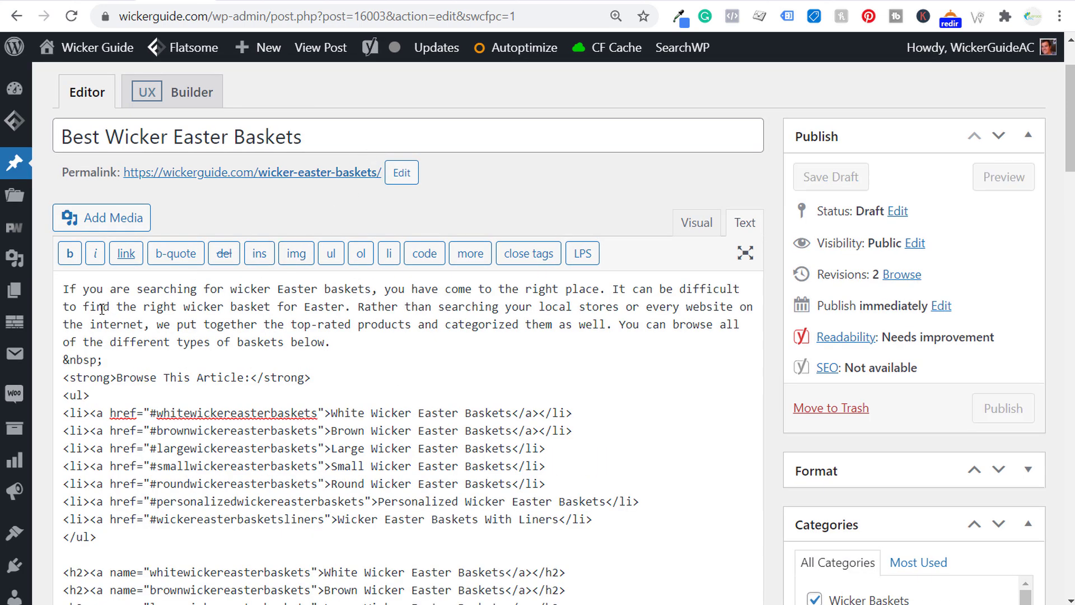
# Step: Highlight the beginning of the introductory paragraph above the contents list to review it
pyautogui.moveTo(62, 289); pyautogui.dragTo(681, 268)
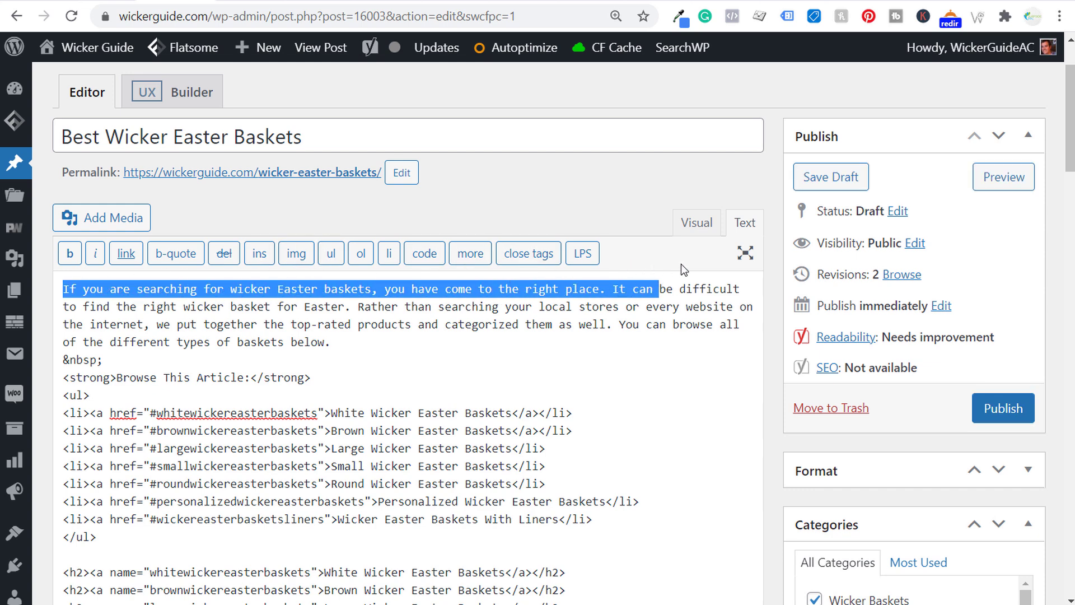
pyautogui.click(553, 306)
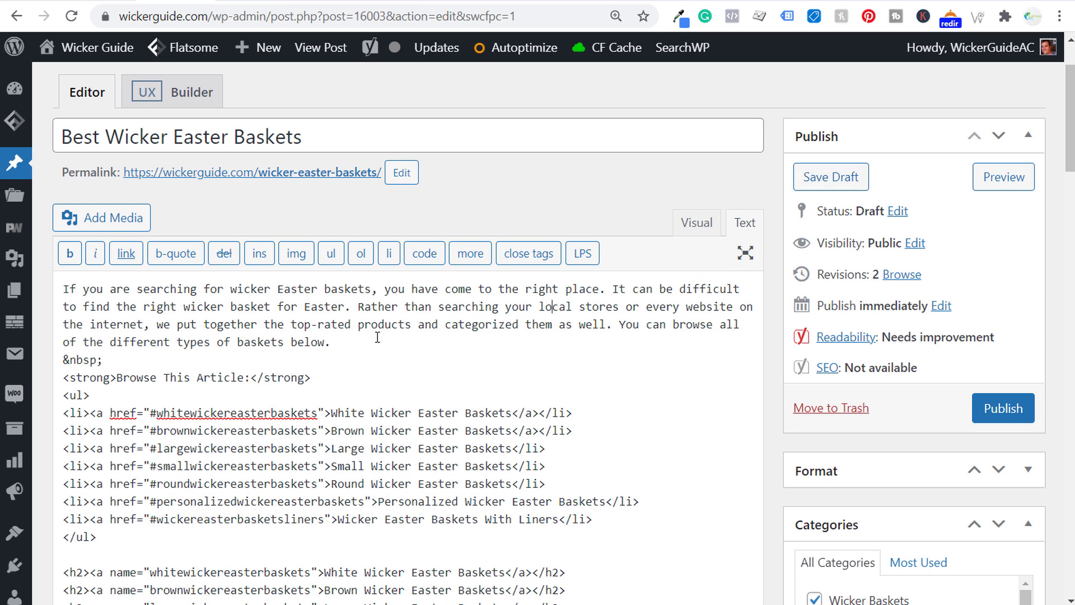
# Step: Review the Browse This Article label, the contents list and the h2 headings below it
pyautogui.moveTo(210, 377); pyautogui.dragTo(270, 378)
pyautogui.click(330, 377)
pyautogui.scroll(-3, 330, 376)
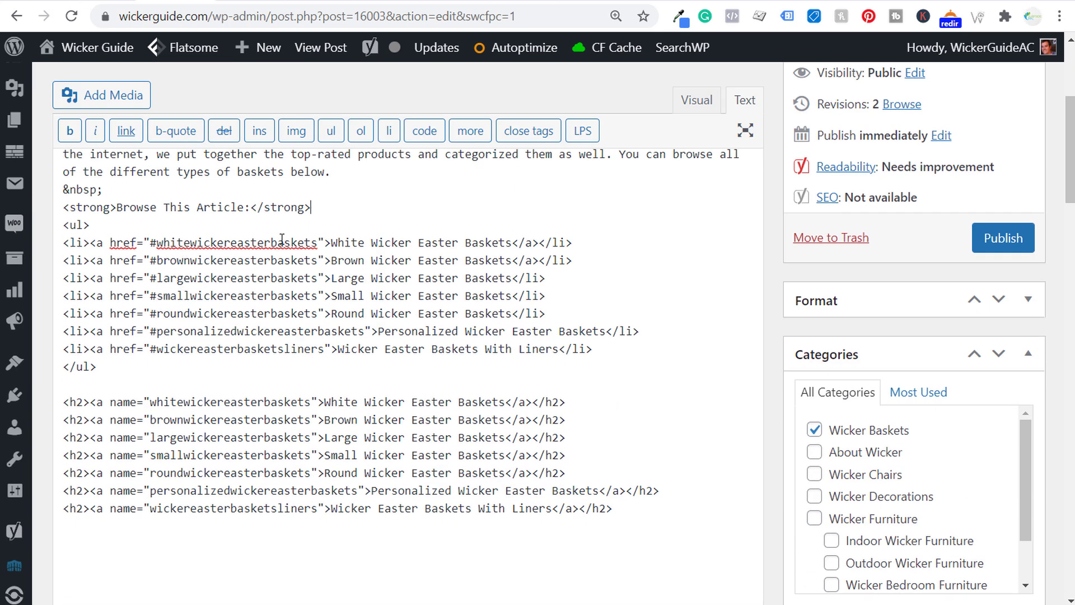
pyautogui.scroll(-3, 296, 239)
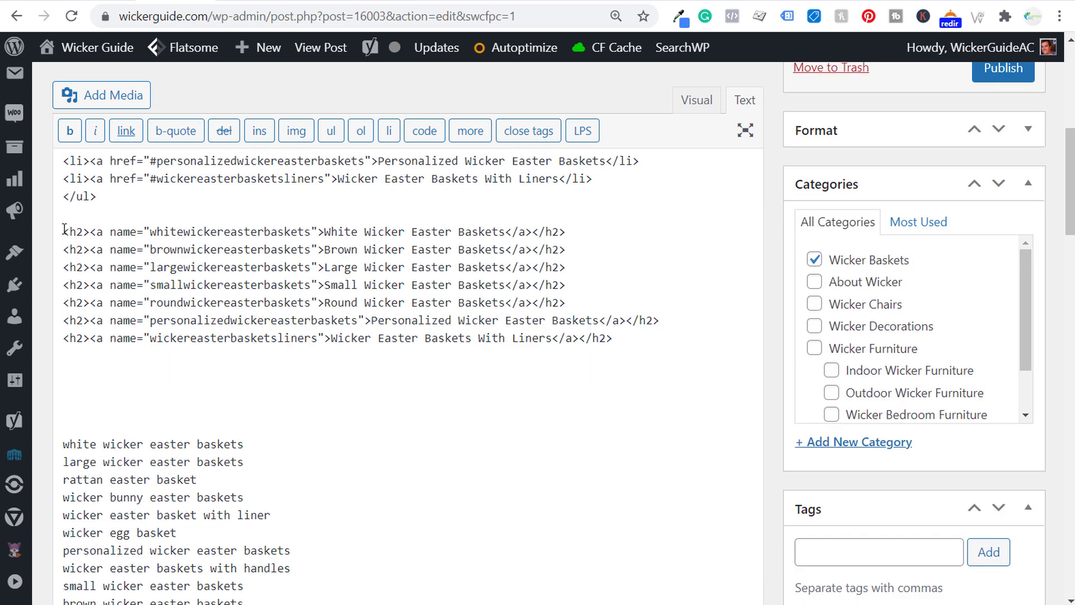
pyautogui.moveTo(65, 229); pyautogui.dragTo(681, 338)
# Step: Insert a blank line between the White Wicker Easter Baskets and Brown Wicker Easter Baskets headings
pyautogui.click(677, 342)
pyautogui.press('Return')
pyautogui.scroll(3, 582, 231)
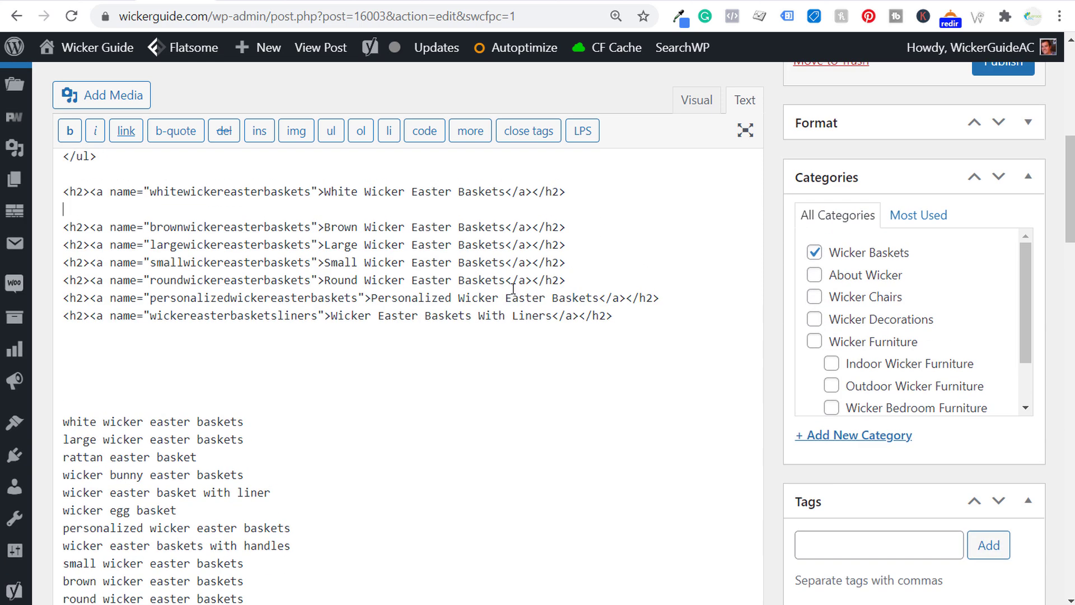
pyautogui.click(590, 226)
# Step: Review the Types of Wicker Easter Baskets notes below the keyword list and the Brown Wicker Easter Baskets contents entry
pyautogui.scroll(-8, 563, 318)
pyautogui.click(187, 305)
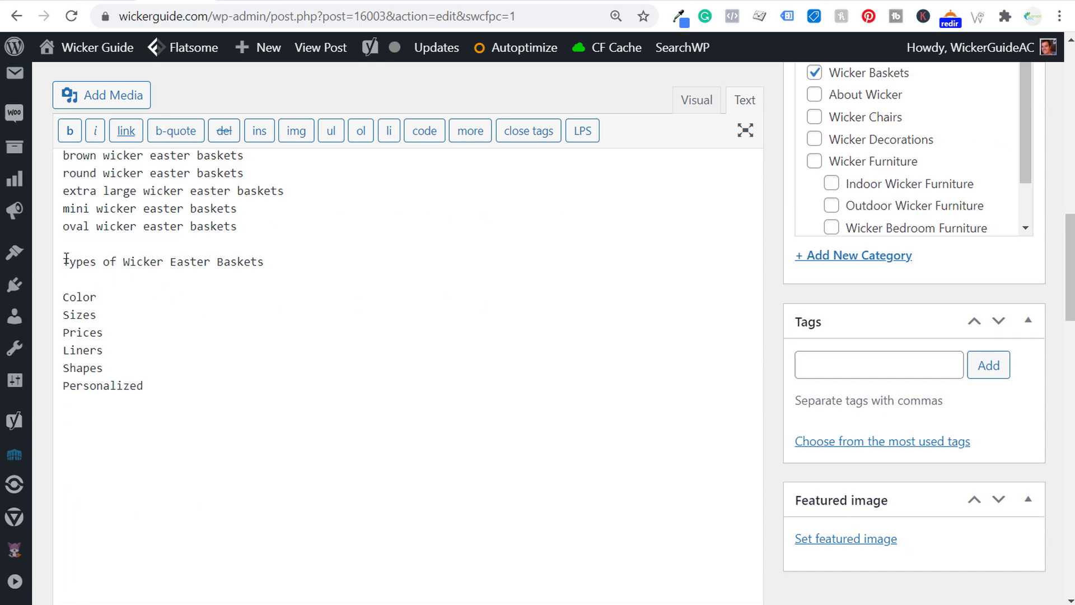
pyautogui.moveTo(61, 260); pyautogui.dragTo(312, 264)
pyautogui.click(312, 264)
pyautogui.click(148, 300)
pyautogui.scroll(8, 343, 360)
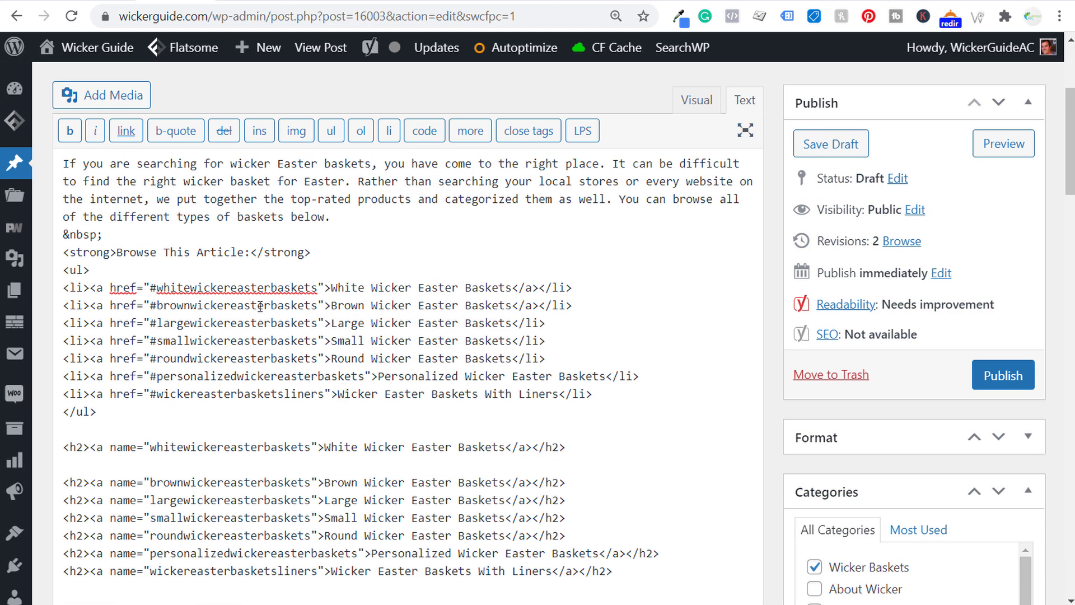
pyautogui.moveTo(60, 306); pyautogui.dragTo(589, 312)
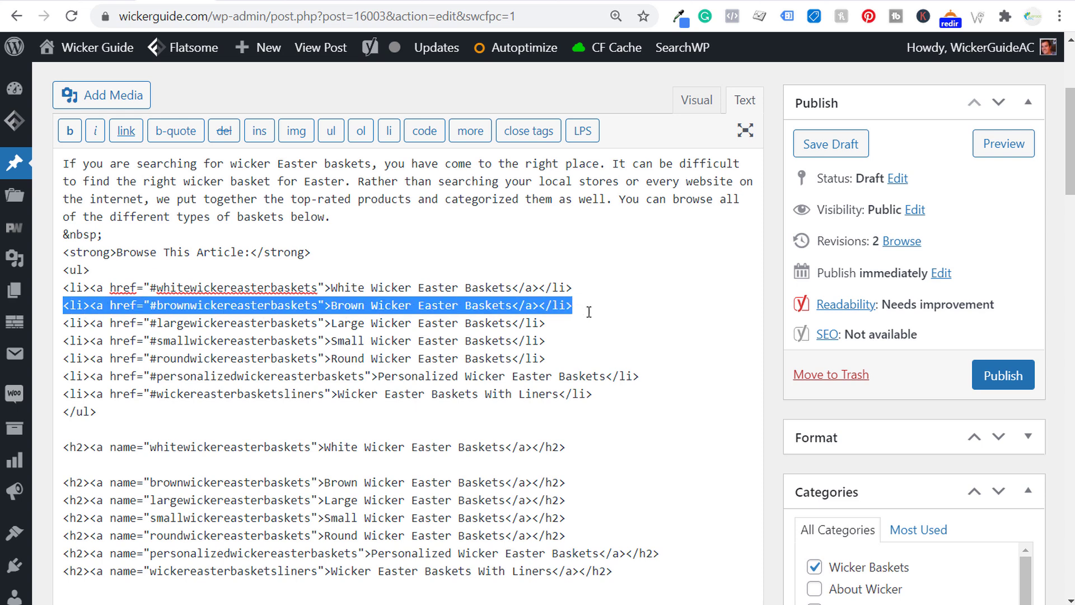
pyautogui.click(610, 302)
# Step: Insert two blank lines below the Brown Wicker Easter Baskets heading
pyautogui.scroll(-3, 541, 322)
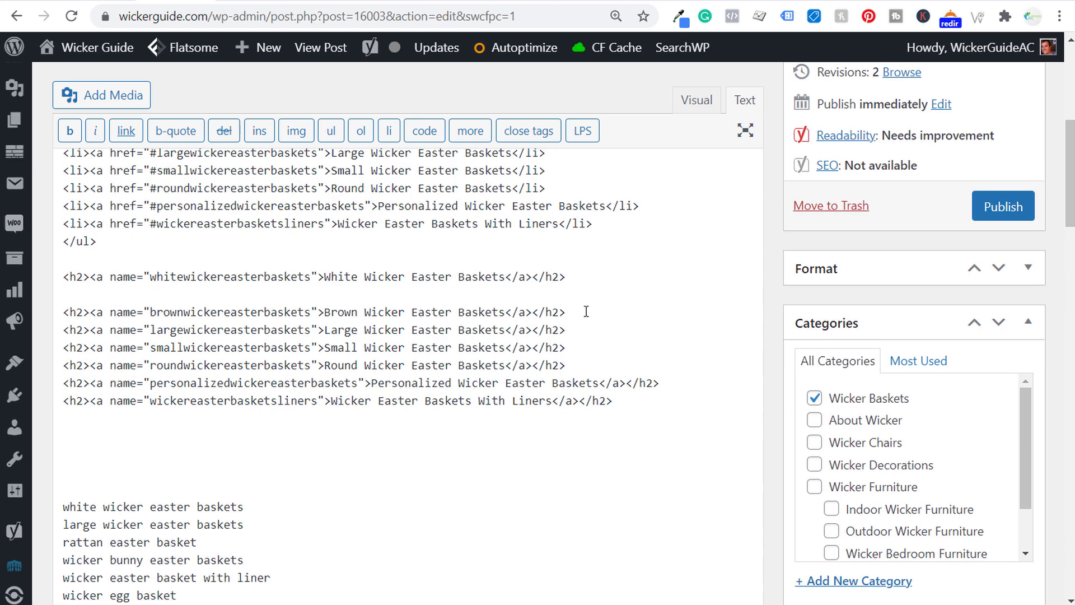
pyautogui.press('Return')
pyautogui.press('Return')
# Step: Add an <hr /> line followed by &nbsp; below the White Wicker Easter Baskets heading and repeat the pair beneath the following headings
pyautogui.click(659, 282)
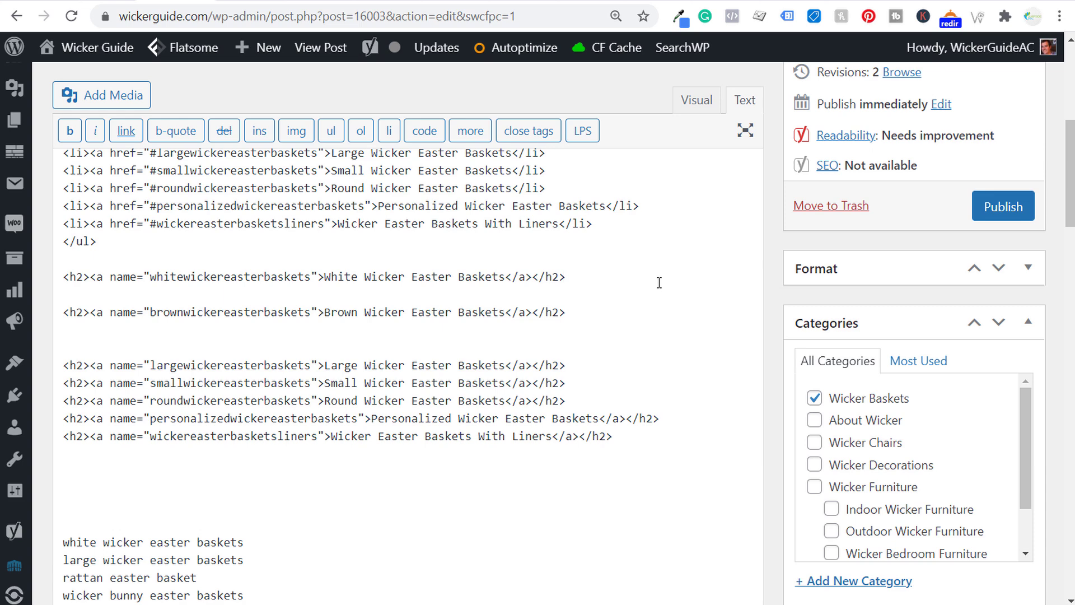
pyautogui.press('Return')
pyautogui.press('Return')
pyautogui.write('<hr />')
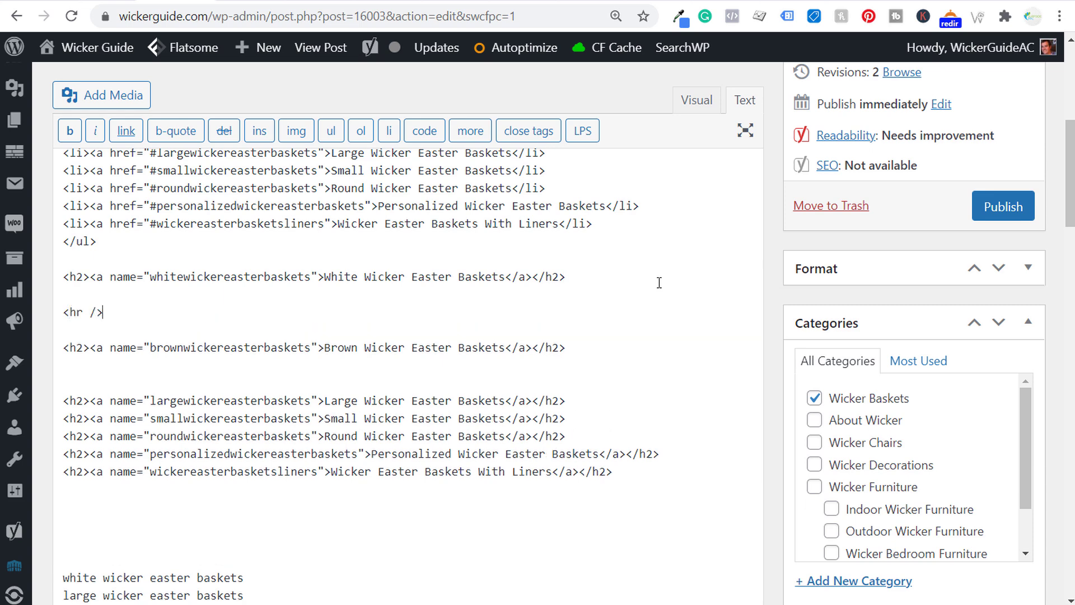
pyautogui.press('Return')
pyautogui.write('&nbsp;')
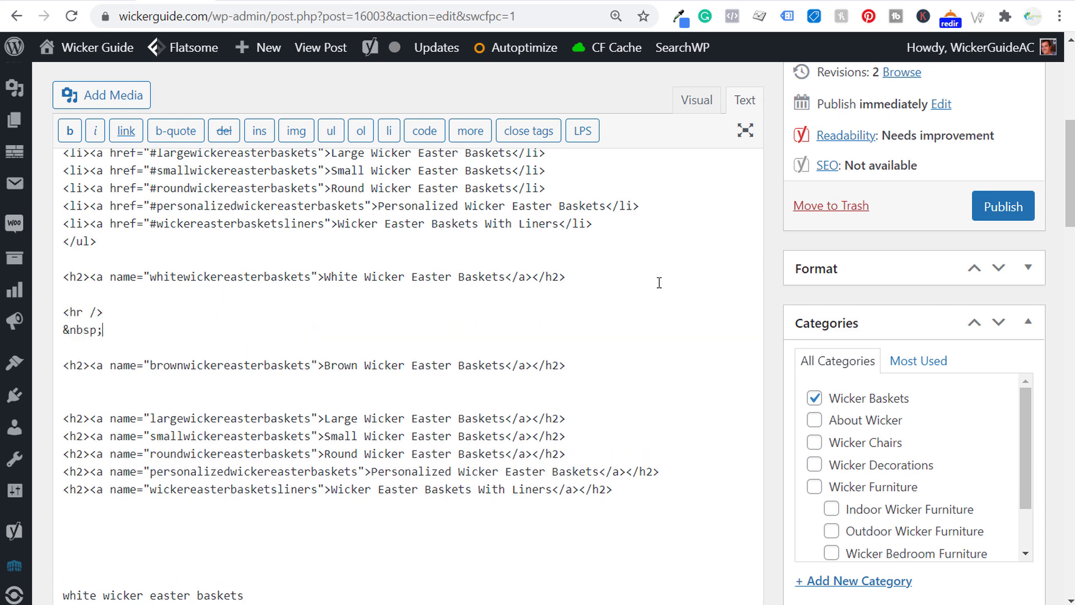
pyautogui.moveTo(145, 329); pyautogui.dragTo(570, 294)
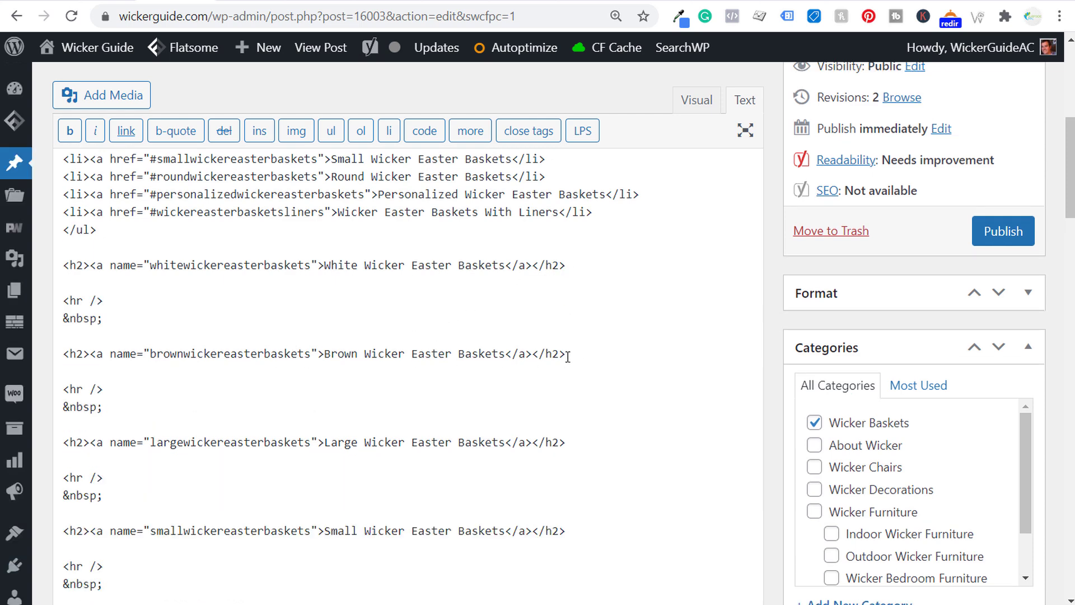
# Step: Below the Brown heading, add &nbsp; and a paragraph on brown as the most popular color, its shades, and baskets with handles needing a liner
pyautogui.press('Return')
pyautogui.write('&nbsp;')
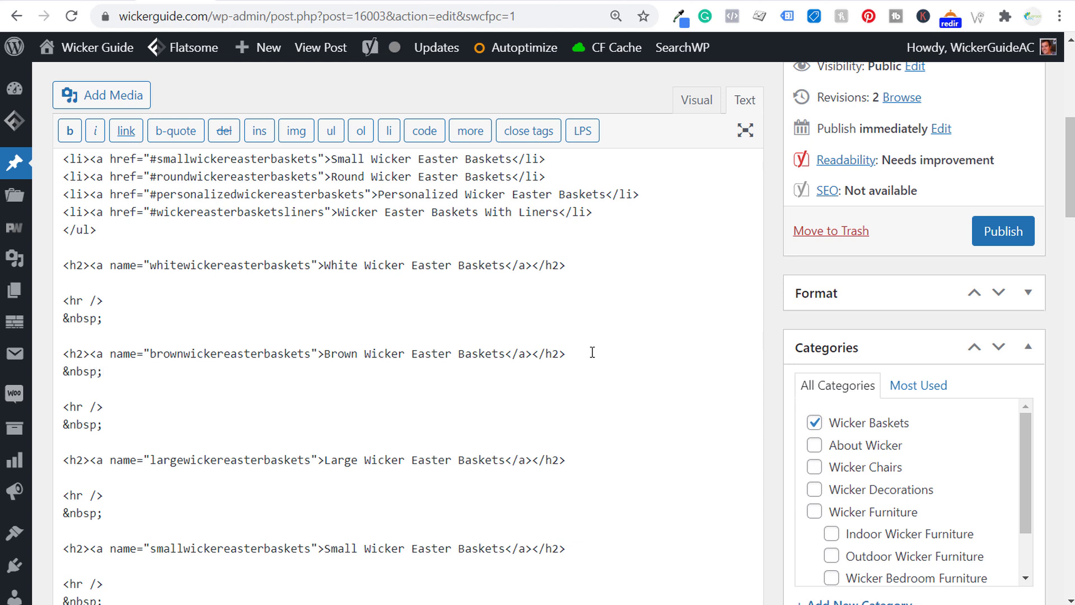
pyautogui.press('Return')
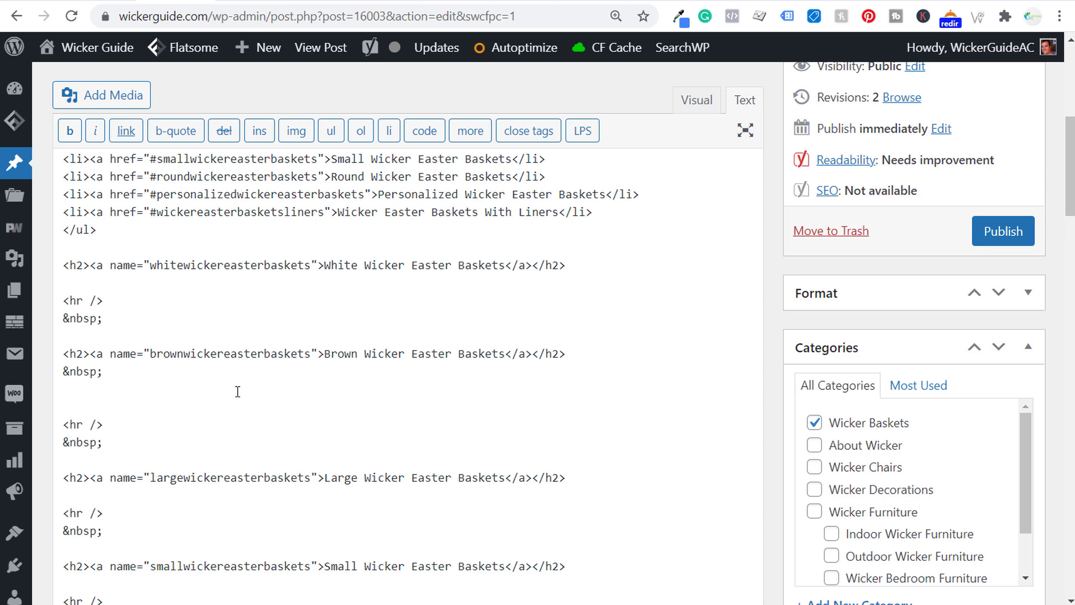
pyautogui.write('The most popular color when it comes to wicker baskets is brown. You can find light brown, medium brown, and dark brown wicker easter baskets. There are plenty of brown wicker baskets with handles that can also be used, you just need a liner to go with it.')
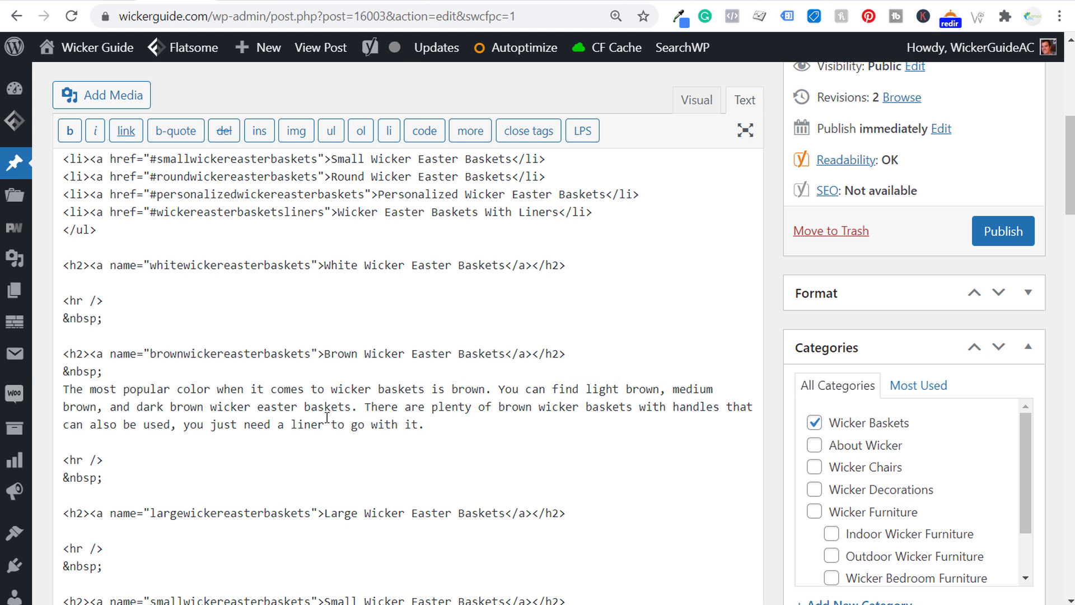
# Step: Insert "easter themed" before "liner" in the last sentence of the Brown Wicker Easter Baskets paragraph
pyautogui.click(291, 425)
pyautogui.write('easte')
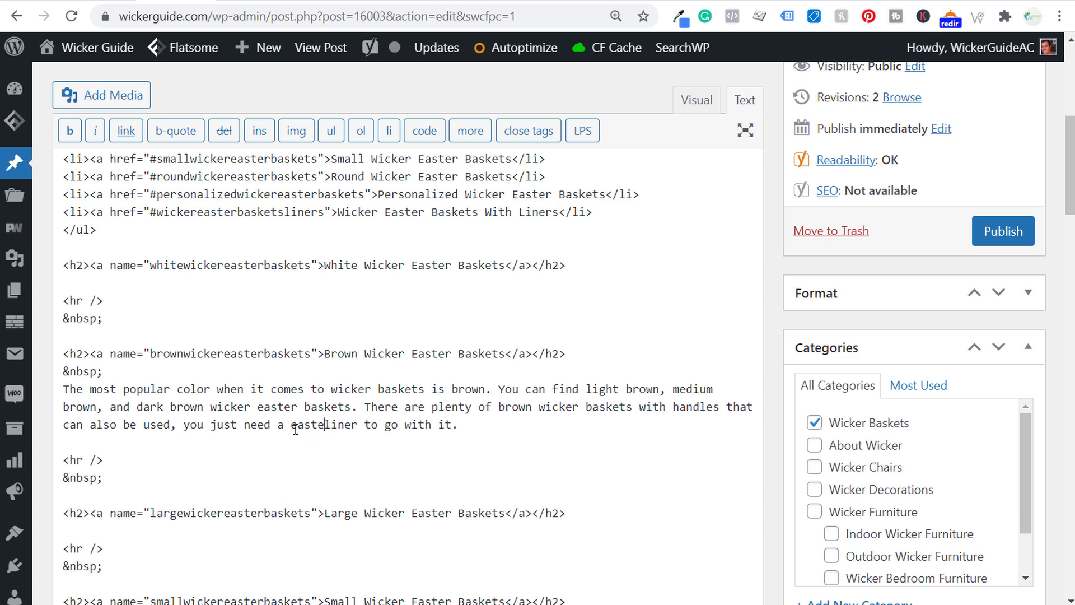
pyautogui.write('r th')
pyautogui.press('BackSpace')
pyautogui.press('BackSpace')
pyautogui.write('the')
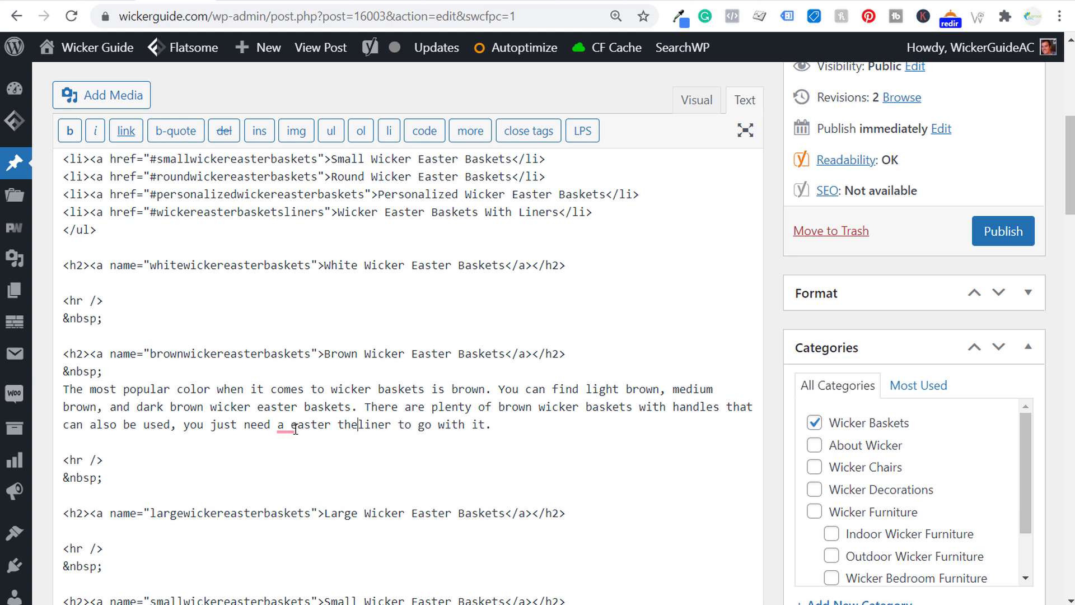
pyautogui.write('med')
pyautogui.click(540, 424)
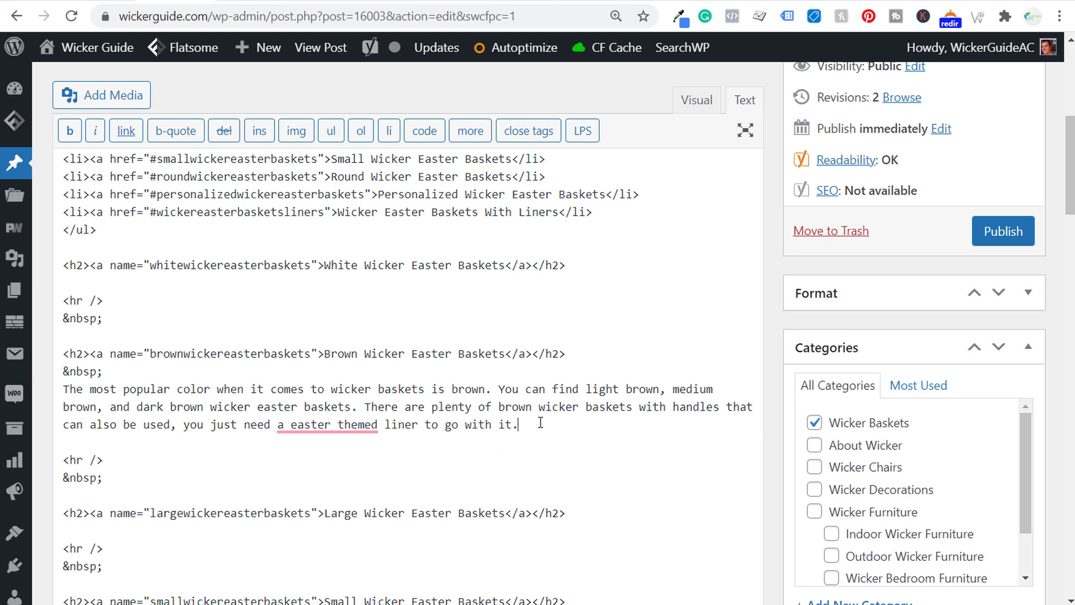
# Step: Correct the wording to "an easter-themed liner" and add an &nbsp; line below the Brown Wicker Easter Baskets paragraph
pyautogui.press('Return')
pyautogui.write('&nbsp;')
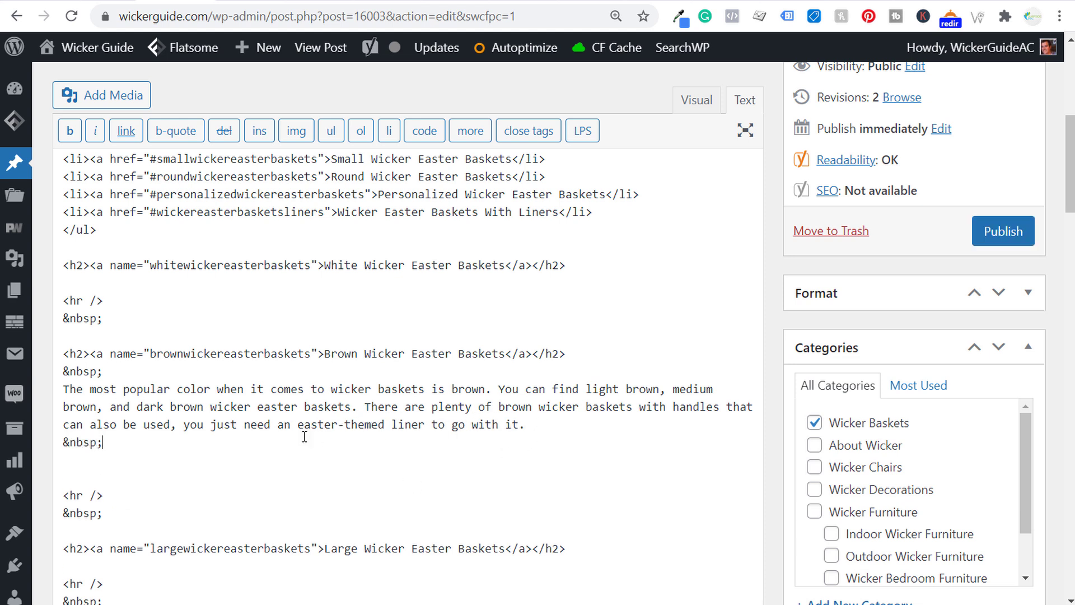
pyautogui.click(122, 458)
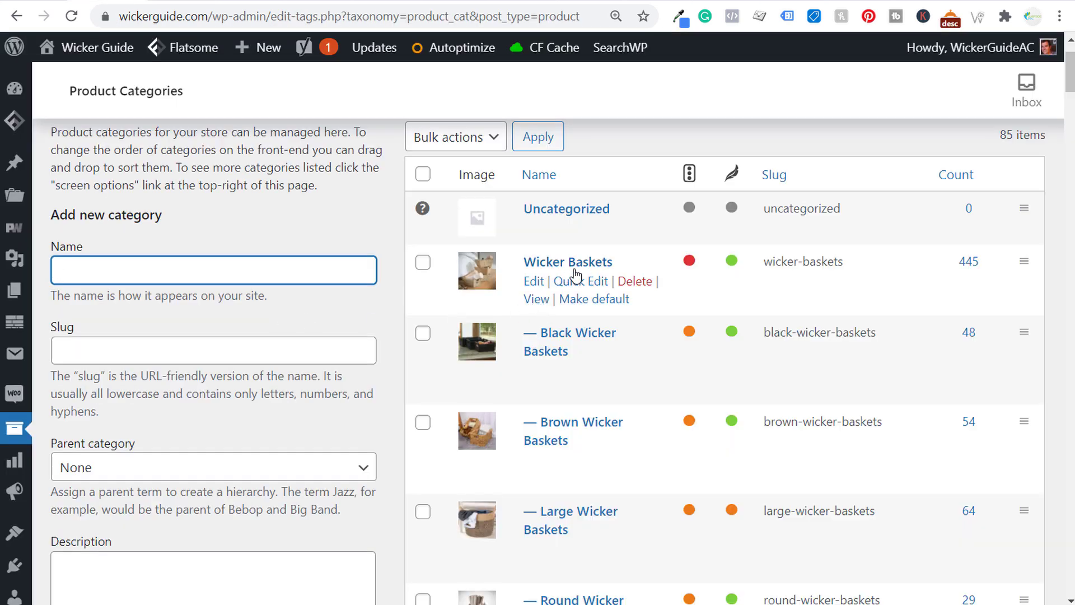
# Step: On the Product Categories page, look through the Wicker Baskets subcategories down to Wicker Easter Baskets
pyautogui.scroll(-5, 838, 360)
pyautogui.scroll(-3, 828, 314)
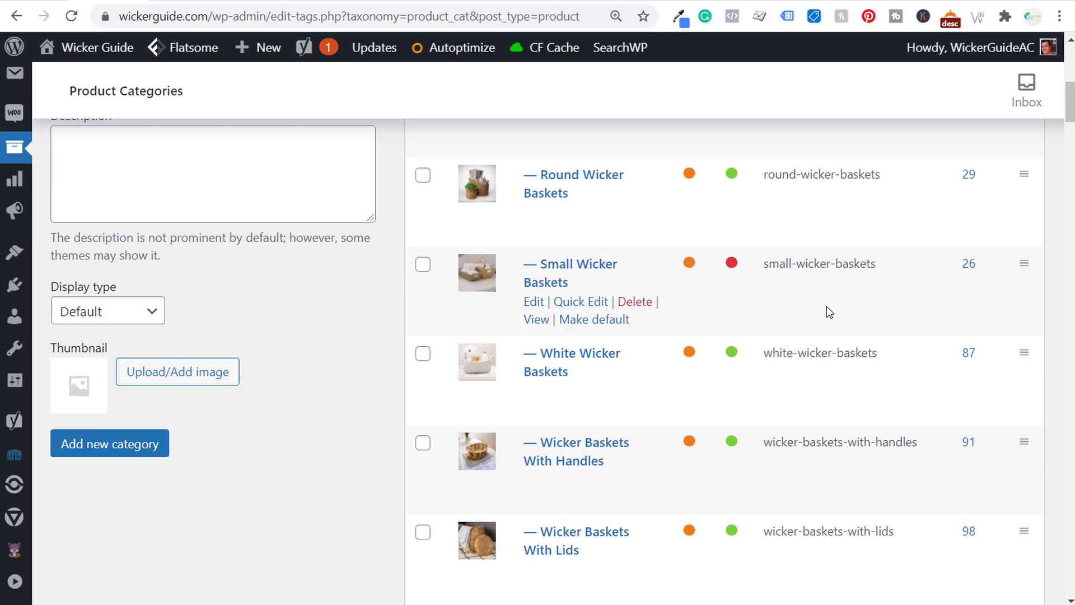
pyautogui.scroll(-5, 830, 288)
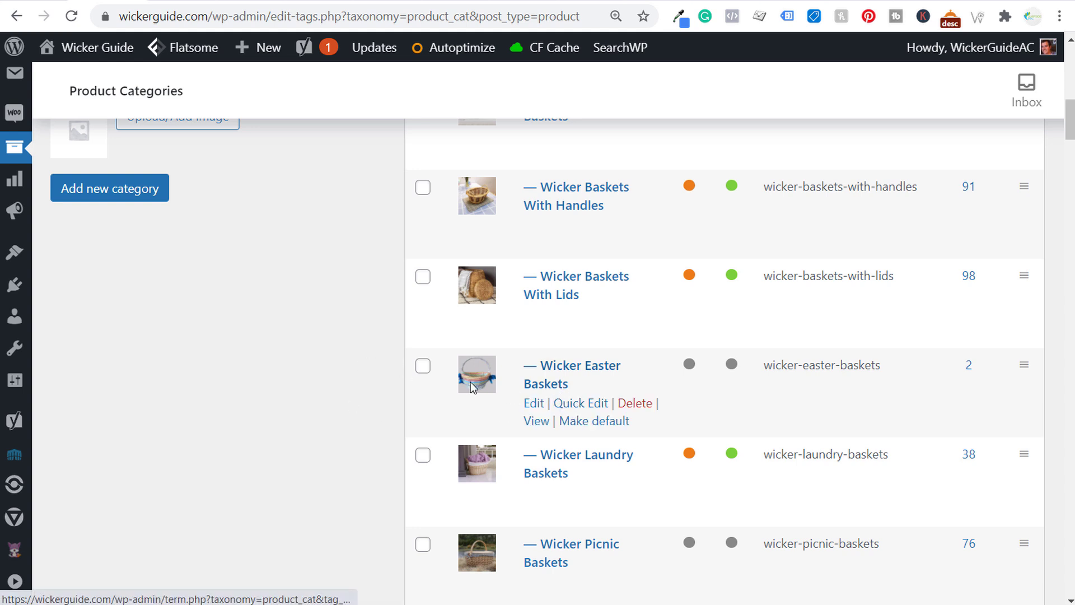
pyautogui.scroll(6, 314, 324)
pyautogui.scroll(4, 300, 327)
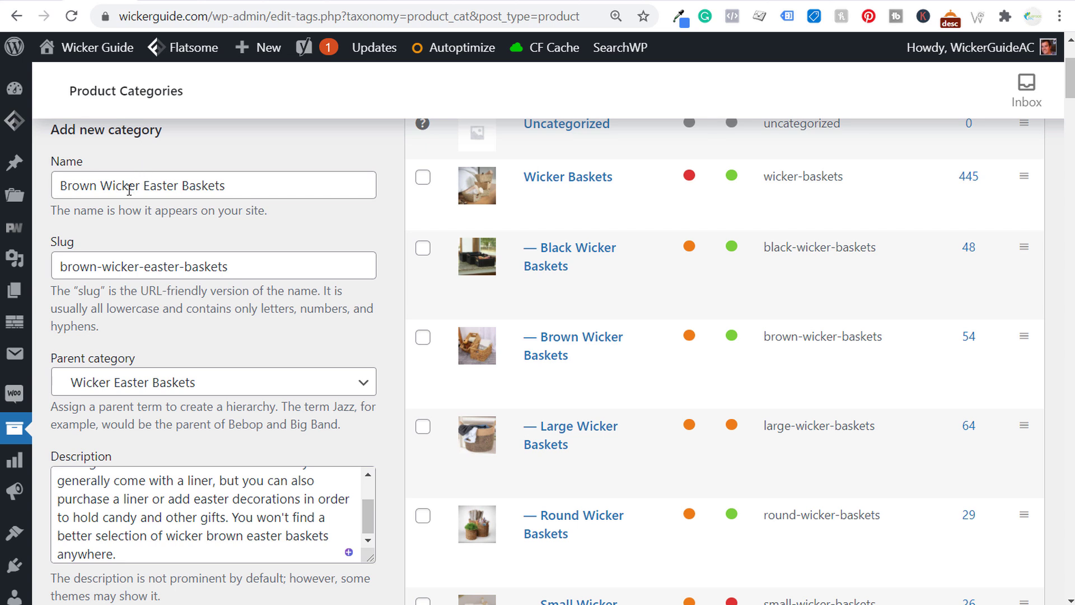
# Step: Add the Brown Wicker Easter Baskets category with slug brown-wicker-easter-baskets, parent Wicker Easter Baskets, its description and basket thumbnail
pyautogui.moveTo(230, 267); pyautogui.dragTo(53, 266)
pyautogui.moveTo(267, 303); pyautogui.dragTo(274, 304)
pyautogui.scroll(-1, 274, 304)
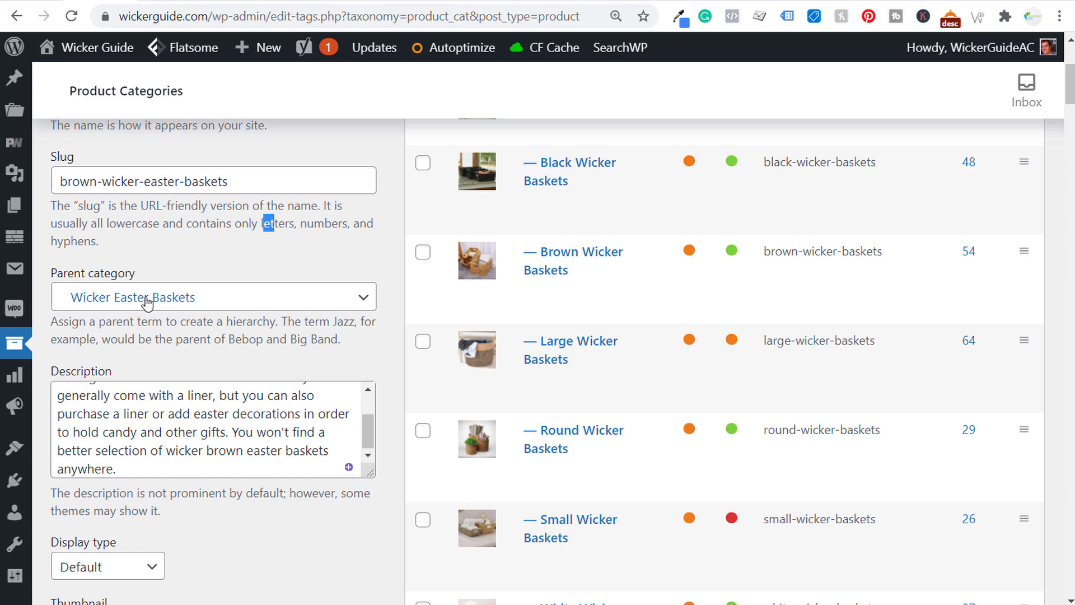
pyautogui.scroll(-3, 371, 267)
pyautogui.moveTo(370, 267); pyautogui.dragTo(372, 233)
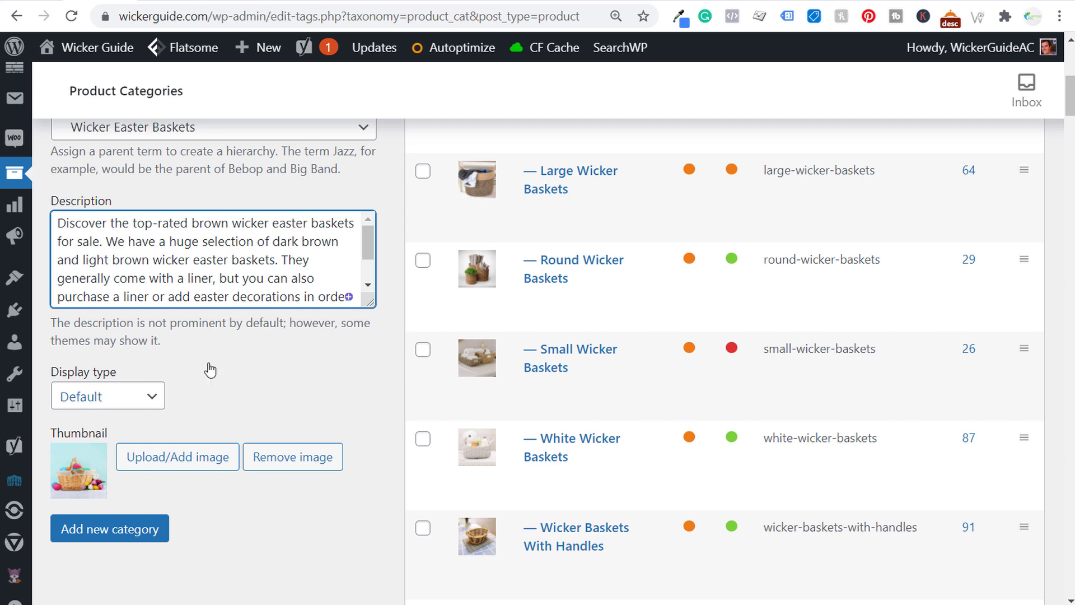
pyautogui.click(139, 540)
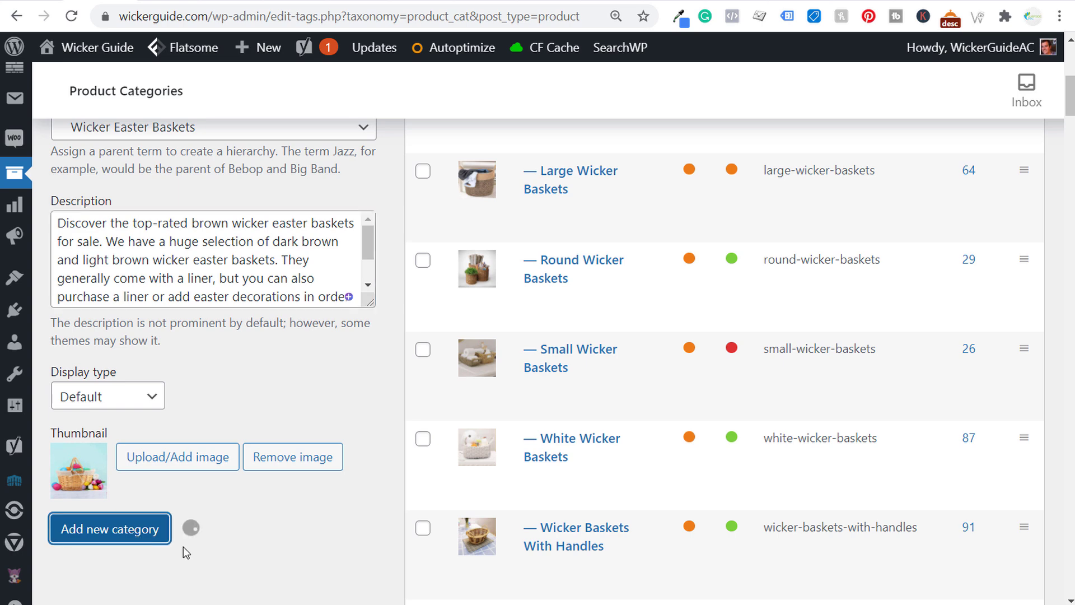
pyautogui.scroll(-6, 366, 401)
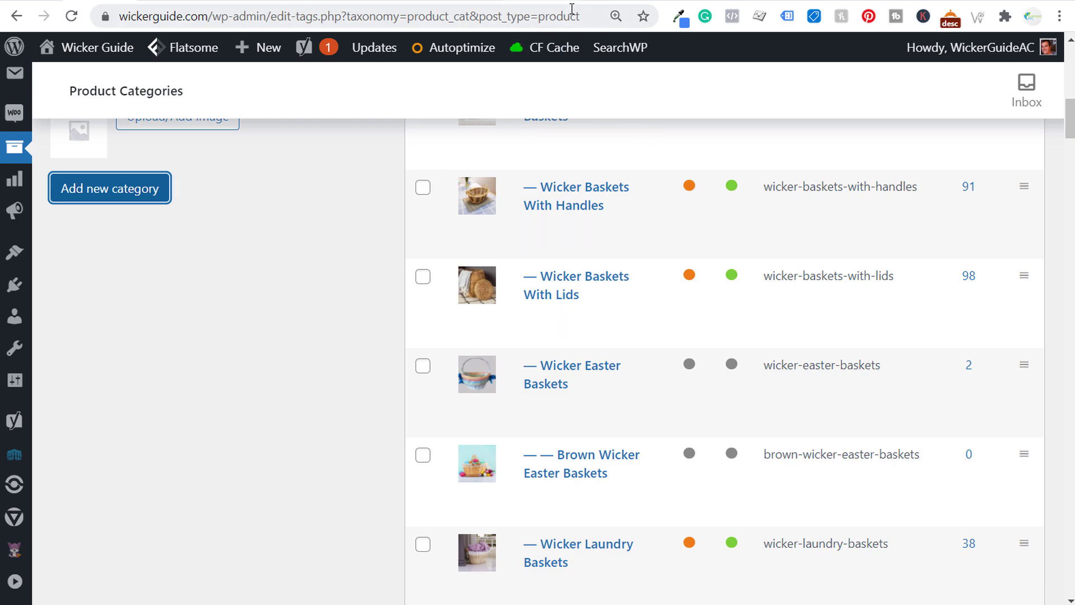
# Step: Switch to the Amazon results for brown wicker easter basket and look through the listed products for suitable baskets
pyautogui.click(553, 4)
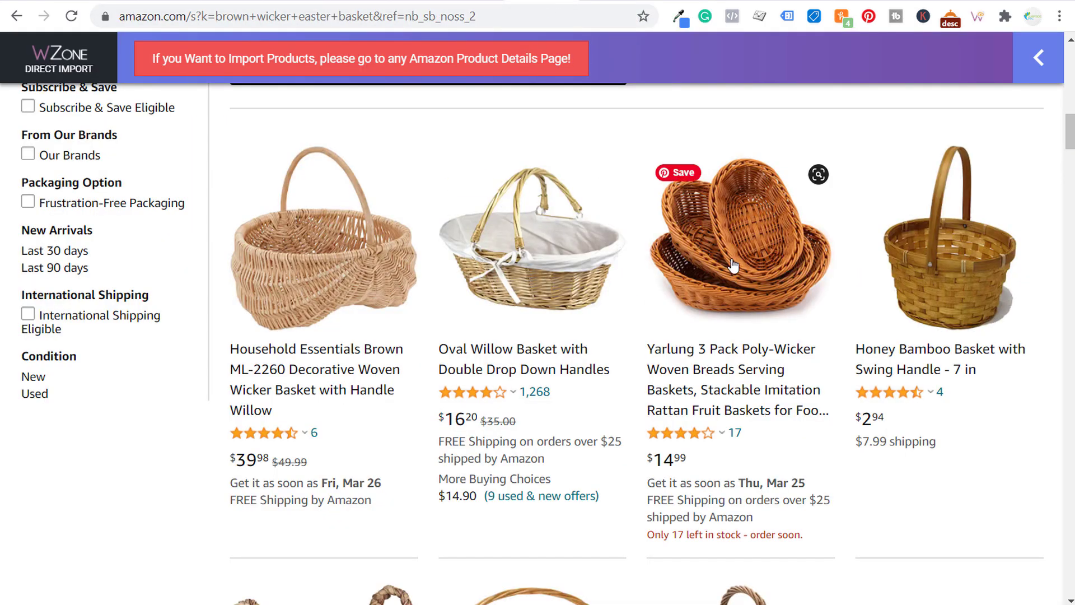
pyautogui.scroll(5, 743, 269)
pyautogui.scroll(10, 742, 269)
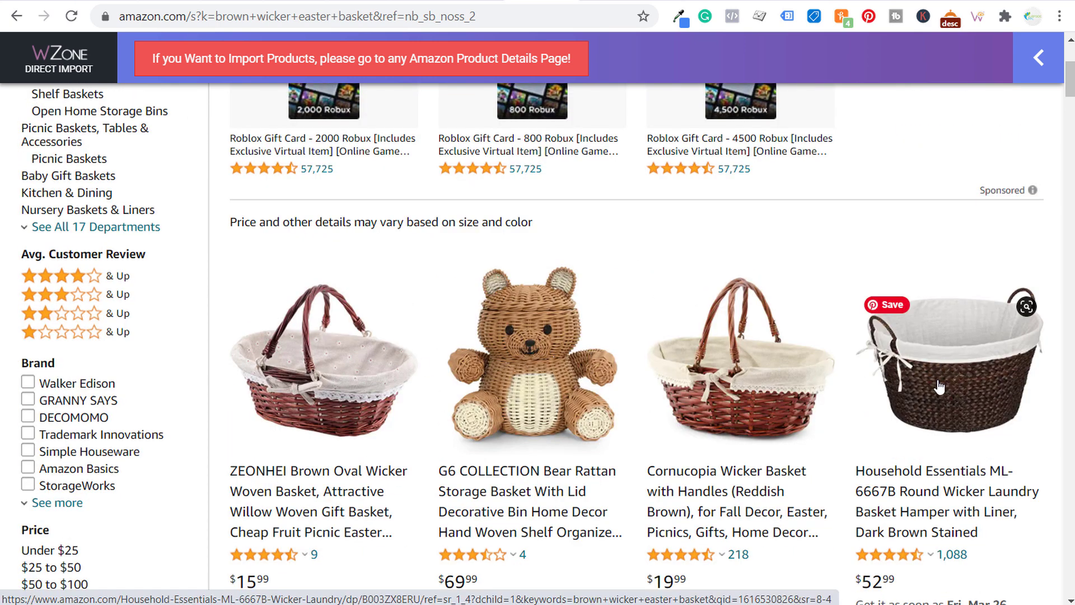
pyautogui.scroll(-3, 851, 375)
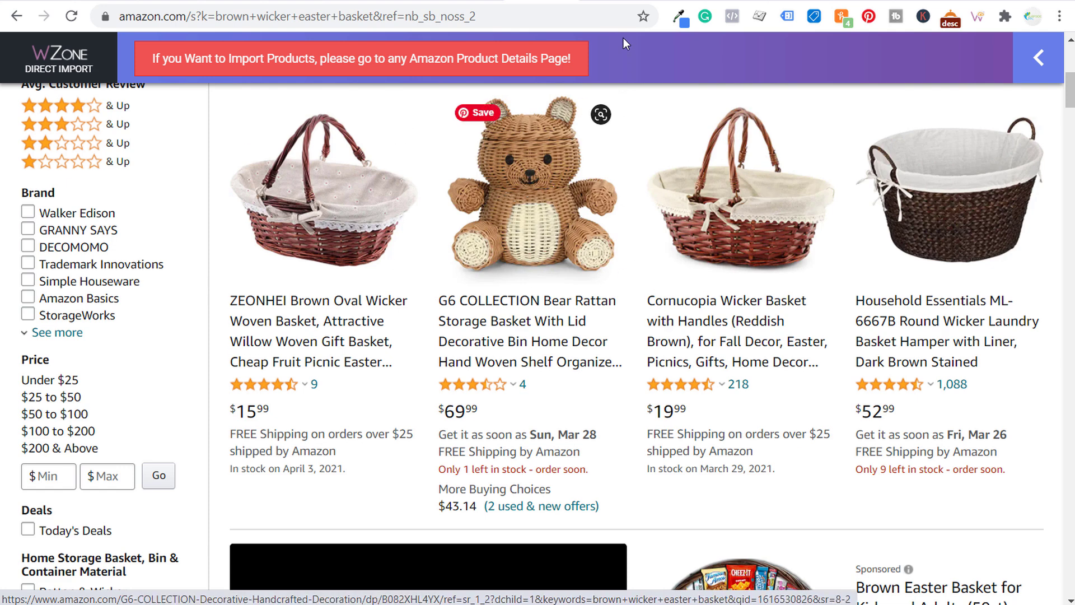
# Step: Open the ZEONHEI oval wicker woven basket product and reload its page to refresh the WZone import bar
pyautogui.click(268, 247)
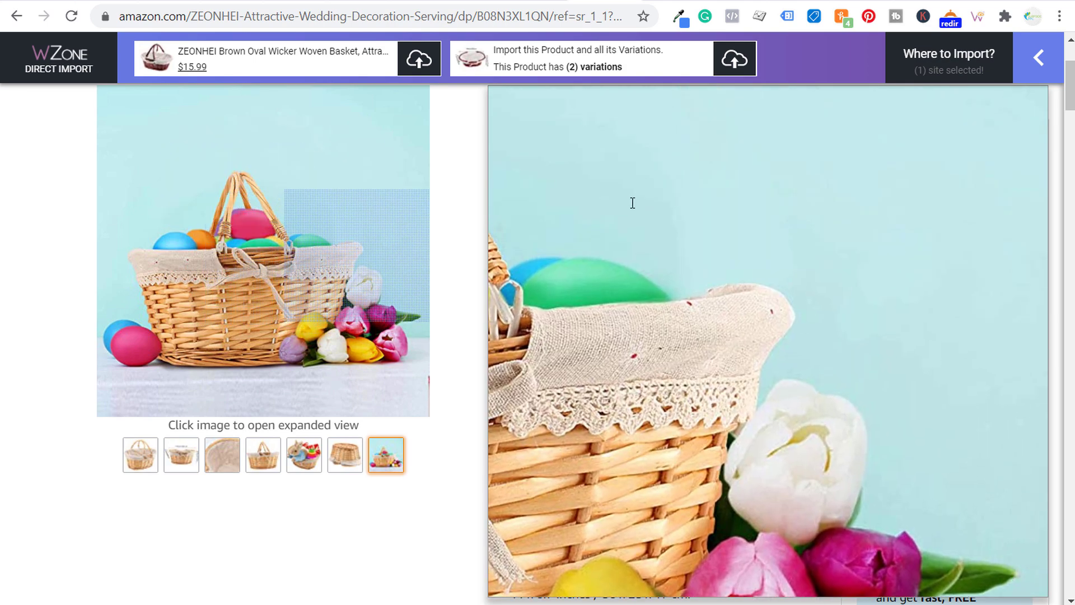
pyautogui.scroll(3, 661, 203)
pyautogui.moveTo(956, 60)
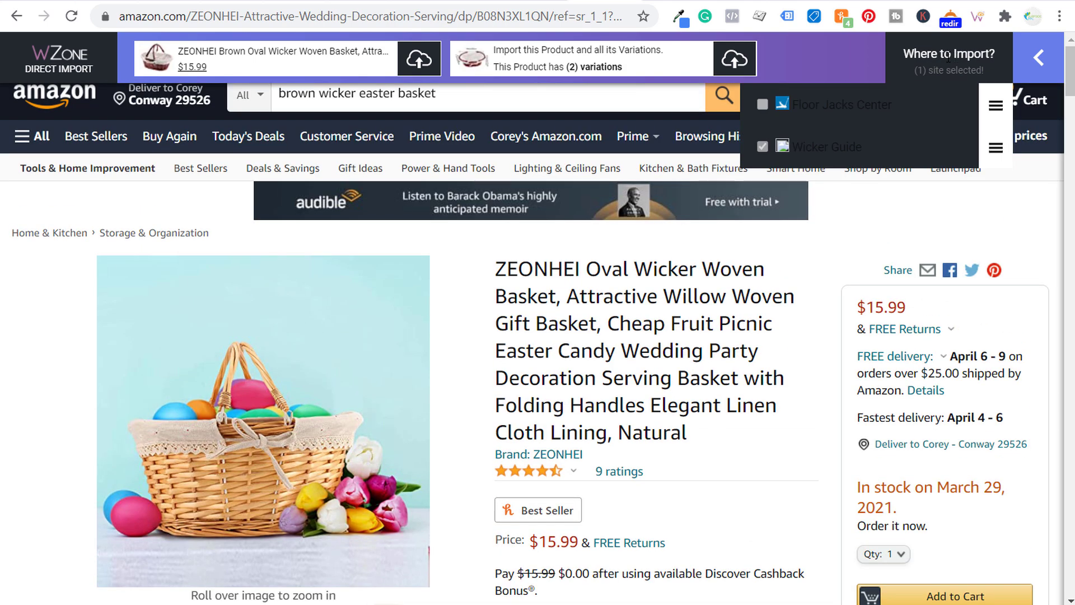
pyautogui.click(72, 16)
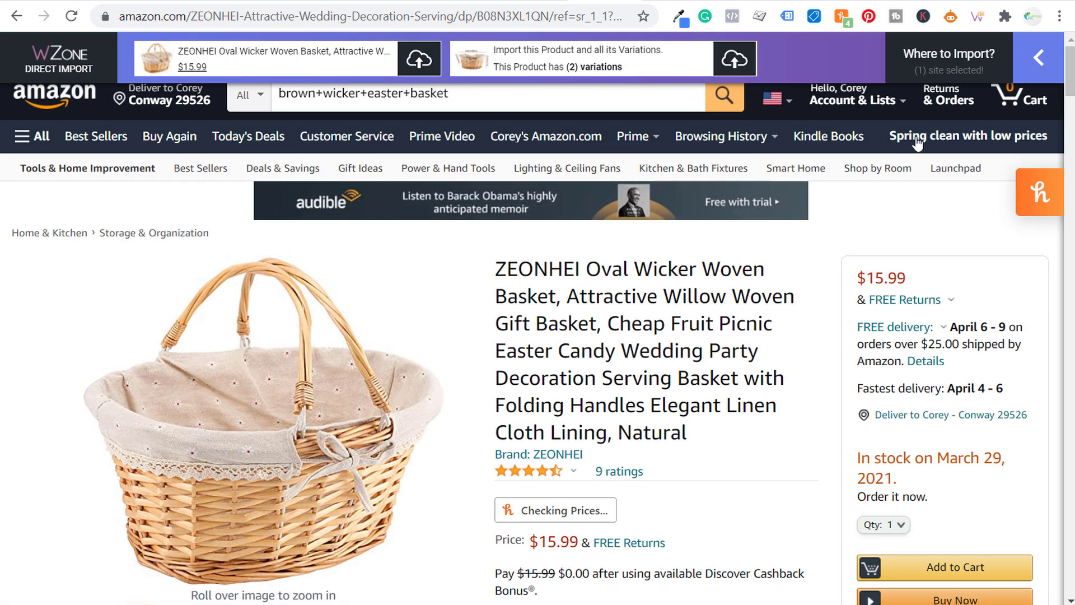
# Step: Set Wicker Guide's WZone import category to Brown Wicker Easter Baskets and import the ZEONHEI oval wicker woven basket
pyautogui.moveTo(955, 59)
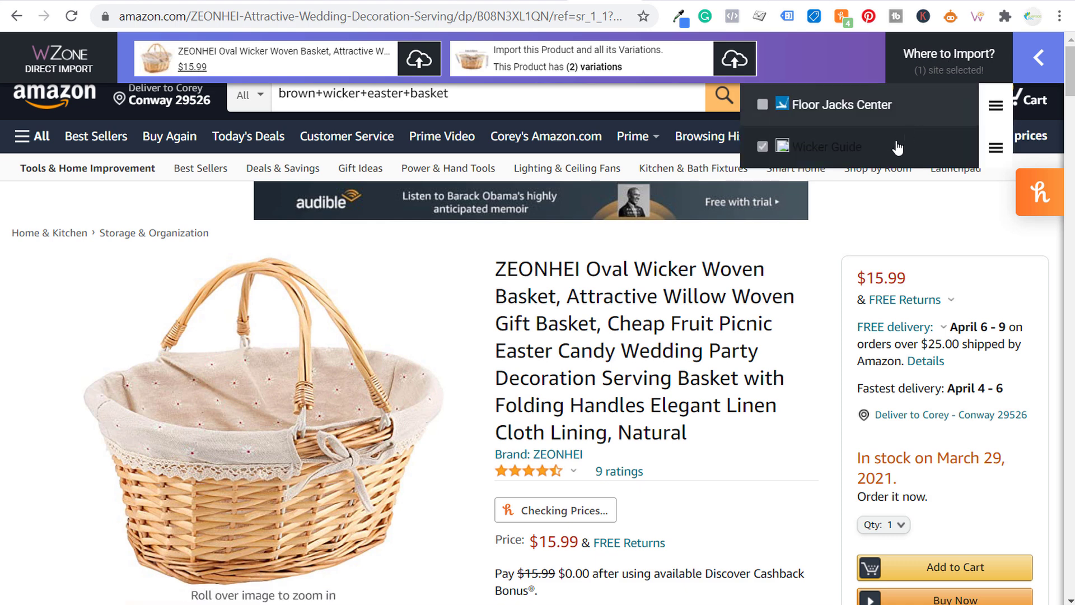
pyautogui.click(995, 147)
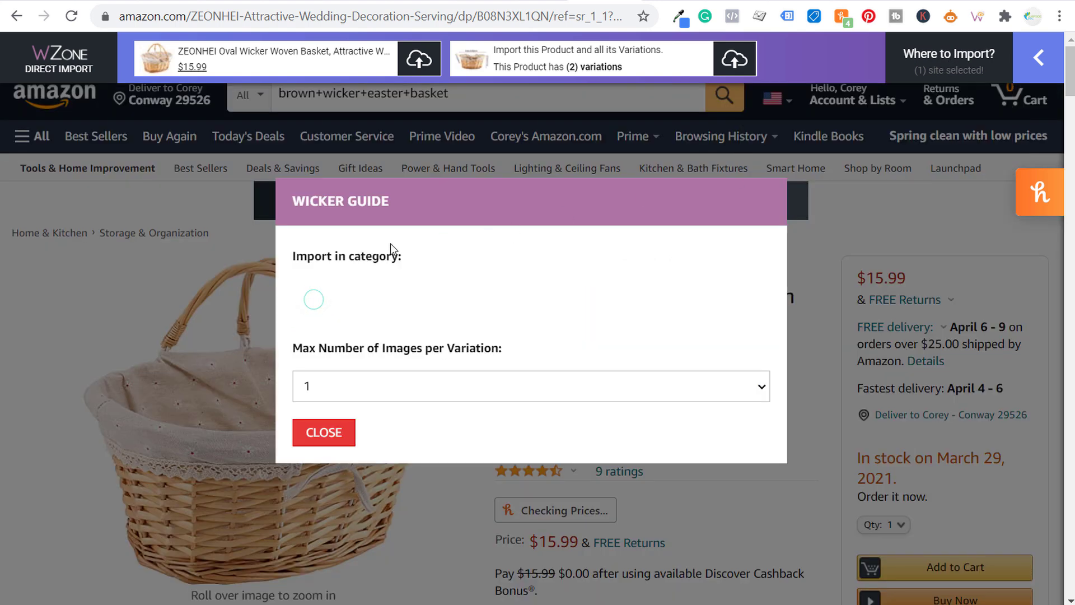
pyautogui.click(478, 282)
pyautogui.scroll(-3, 429, 402)
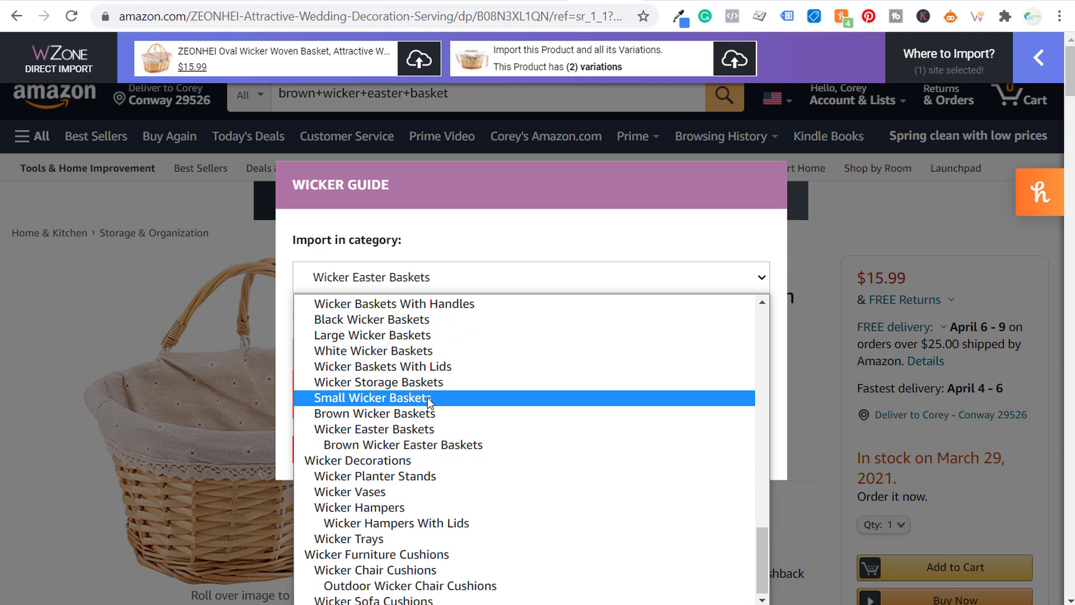
pyautogui.click(416, 447)
pyautogui.click(341, 451)
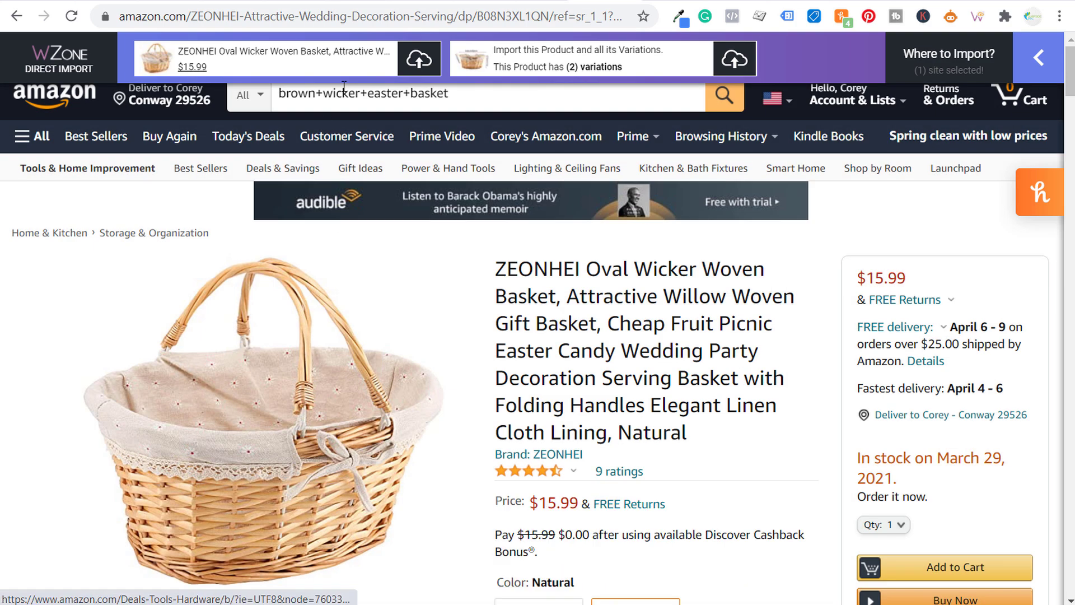
pyautogui.click(419, 58)
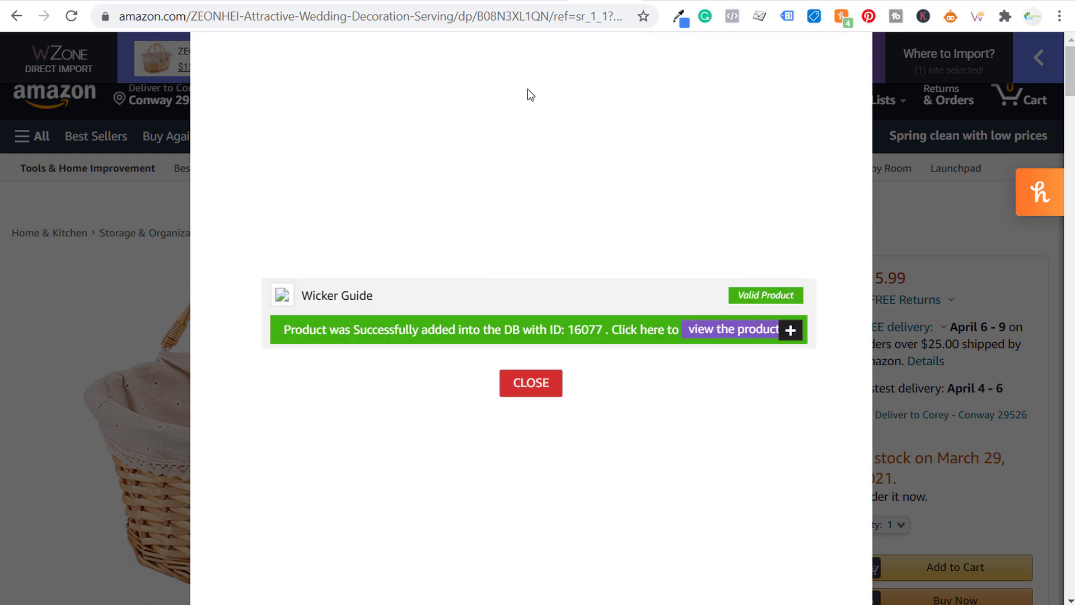
# Step: Switch to WordPress and check the category assignments of the imported Easter baskets in the Products list
pyautogui.click(102, 1)
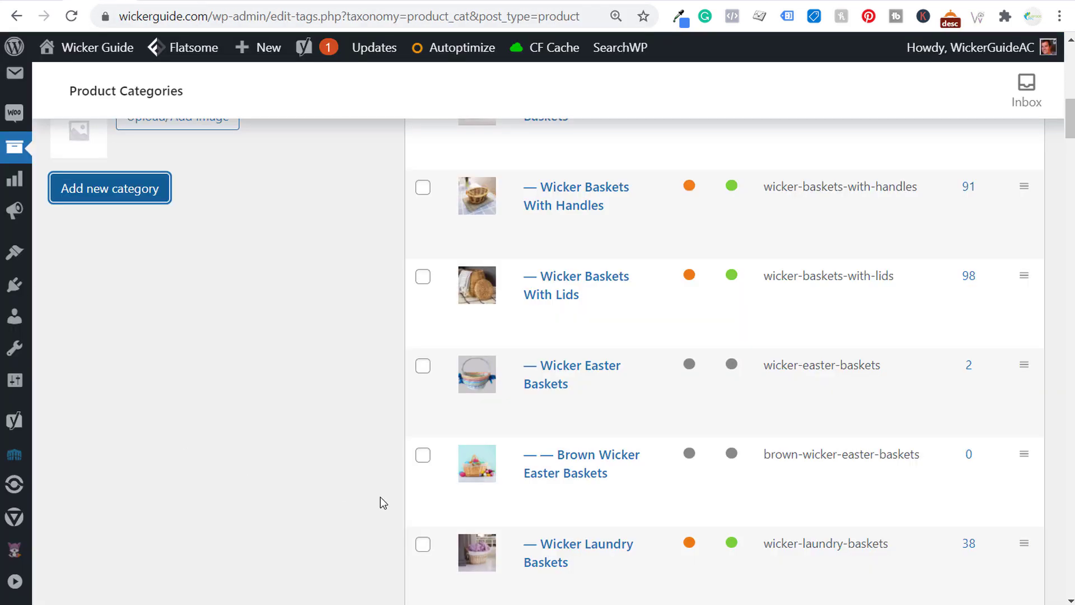
pyautogui.click(71, 19)
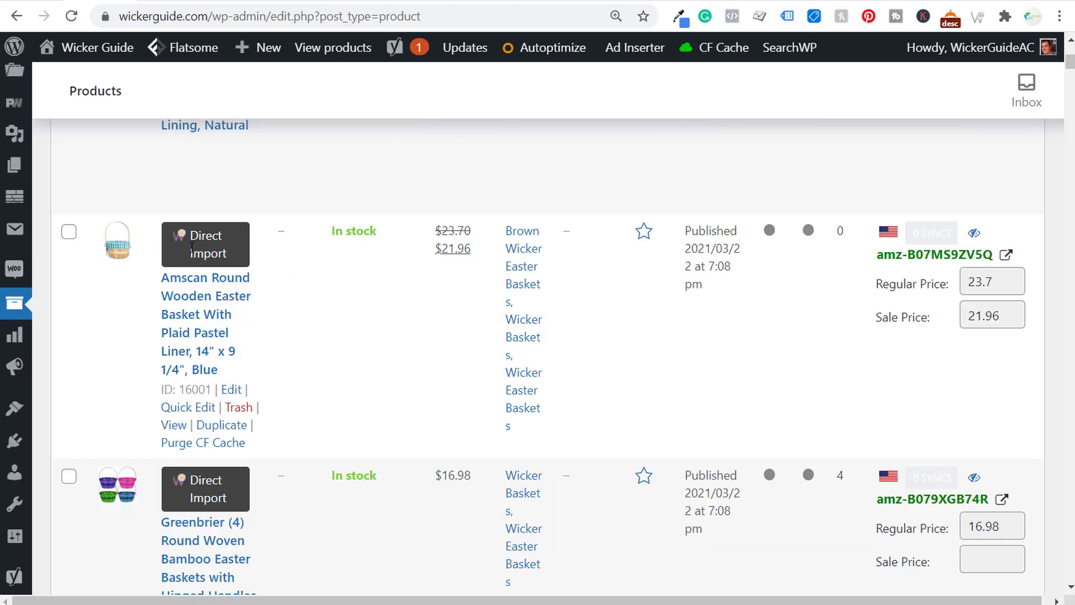
pyautogui.scroll(-3, 345, 325)
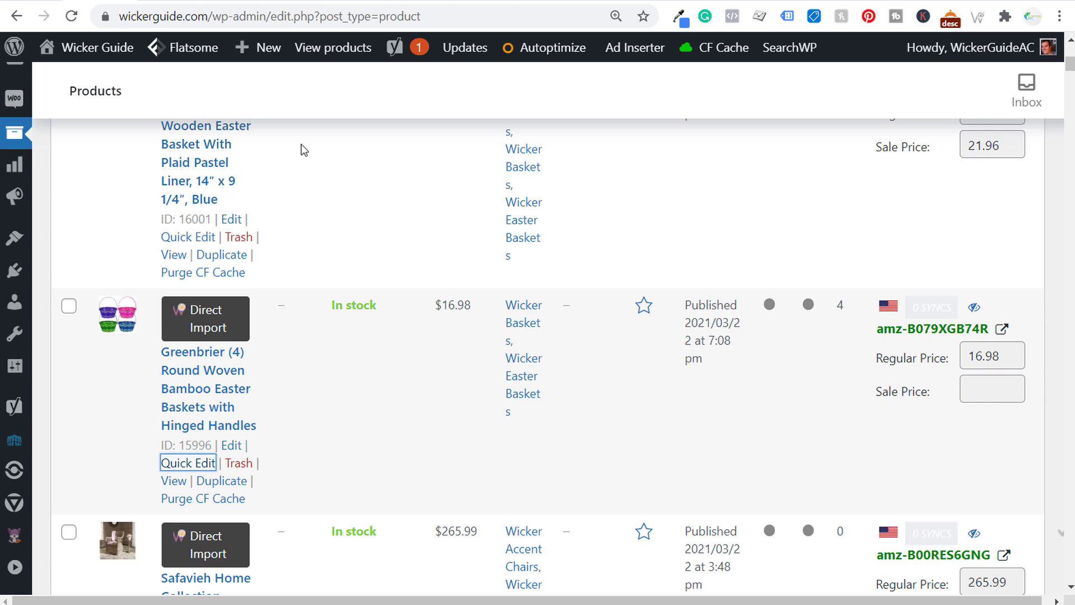
# Step: In the Best Wicker Easter Baskets draft, look through the introduction, linked article list, section headings and basket keyword list
pyautogui.click(168, 3)
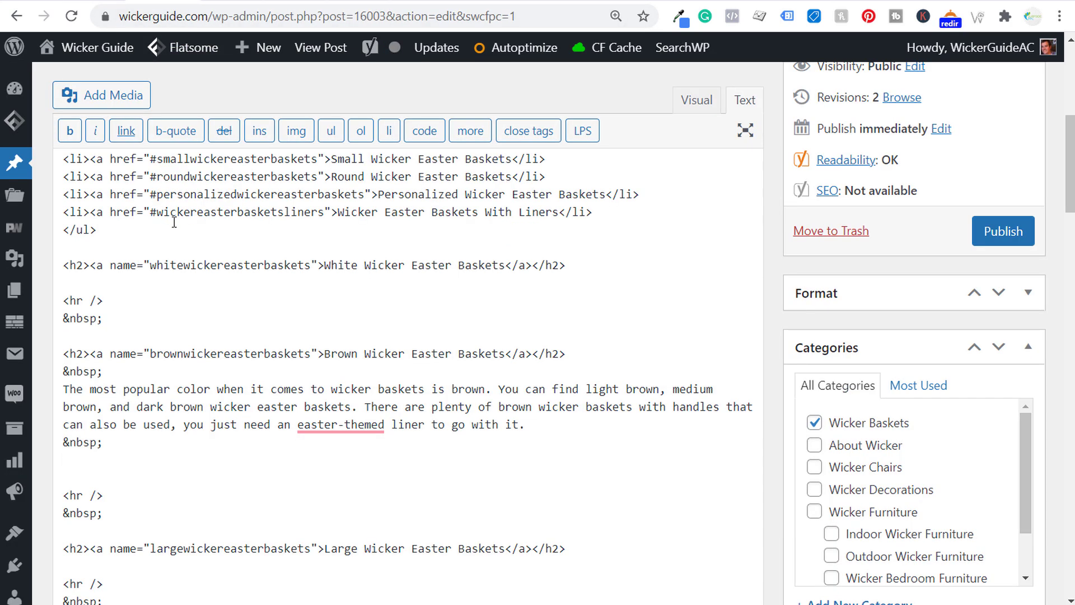
pyautogui.scroll(10, 239, 233)
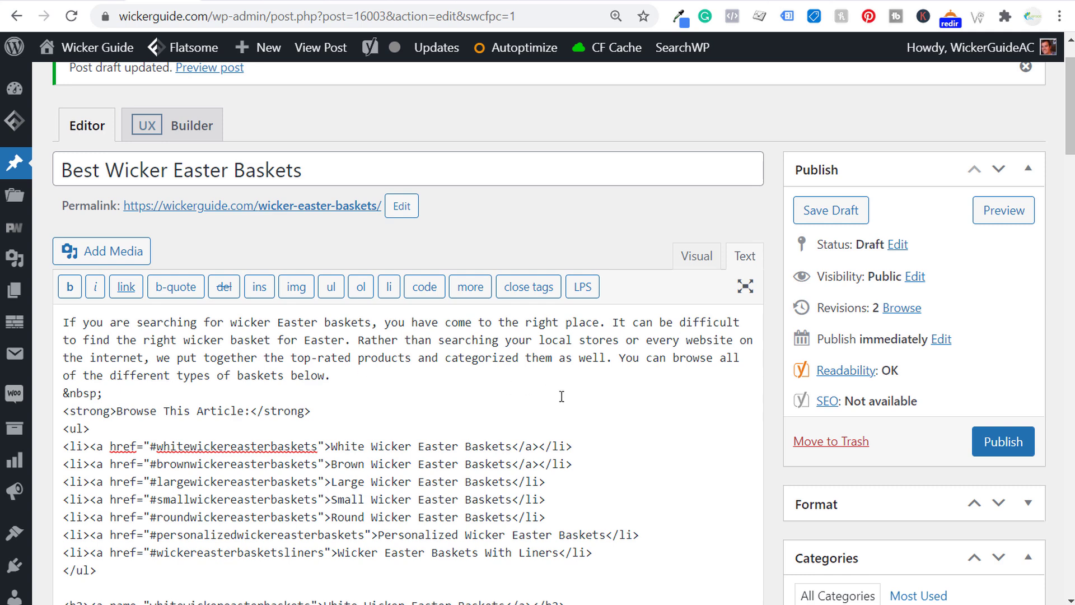
pyautogui.scroll(-3, 562, 396)
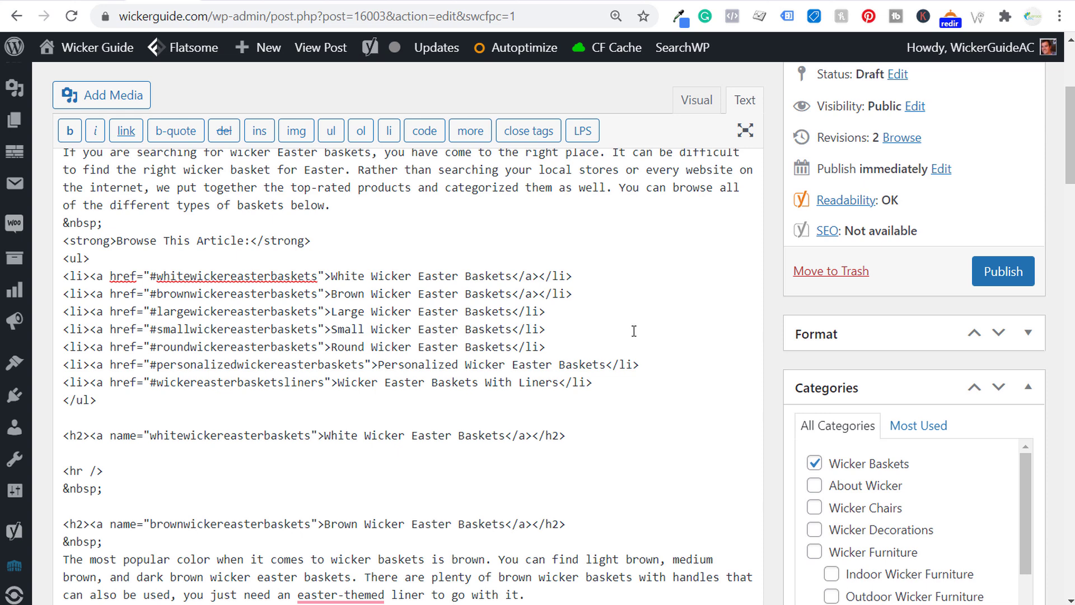
pyautogui.scroll(-15, 627, 315)
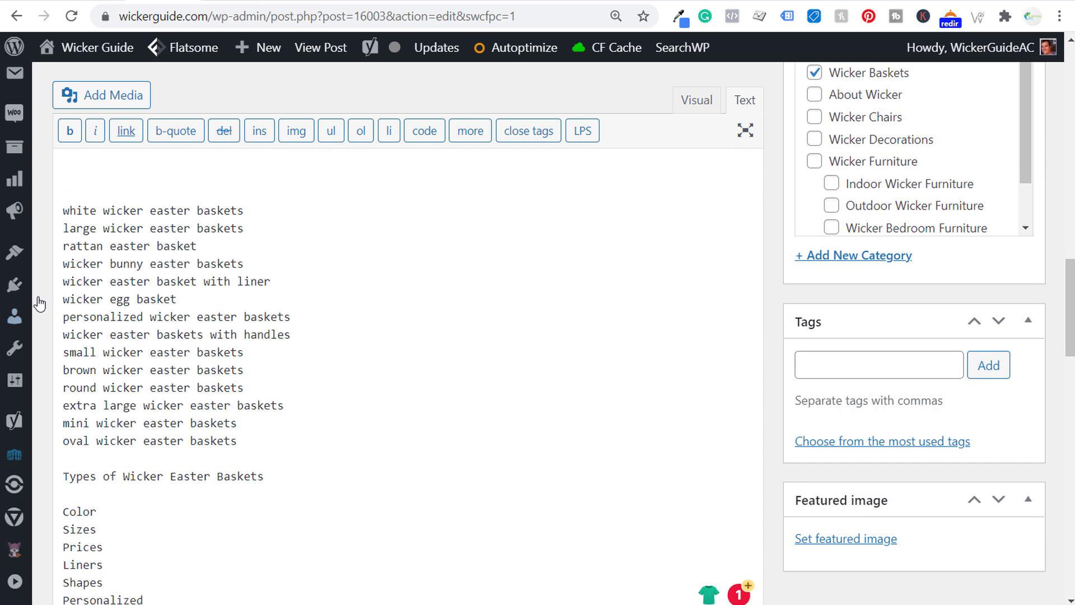
pyautogui.moveTo(75, 297); pyautogui.dragTo(216, 291)
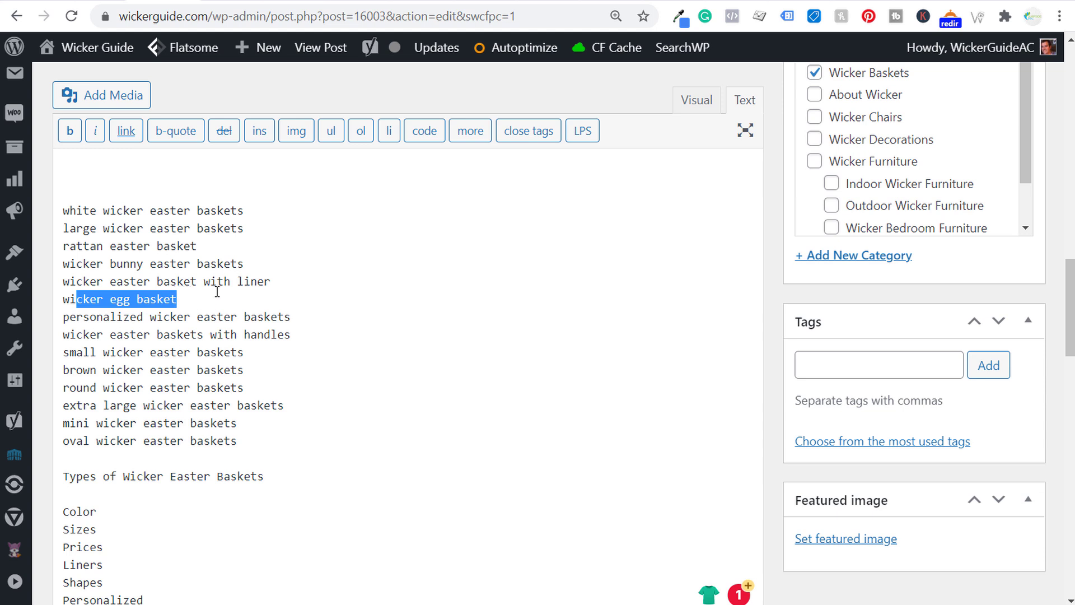
pyautogui.click(102, 258)
pyautogui.moveTo(68, 264); pyautogui.dragTo(197, 263)
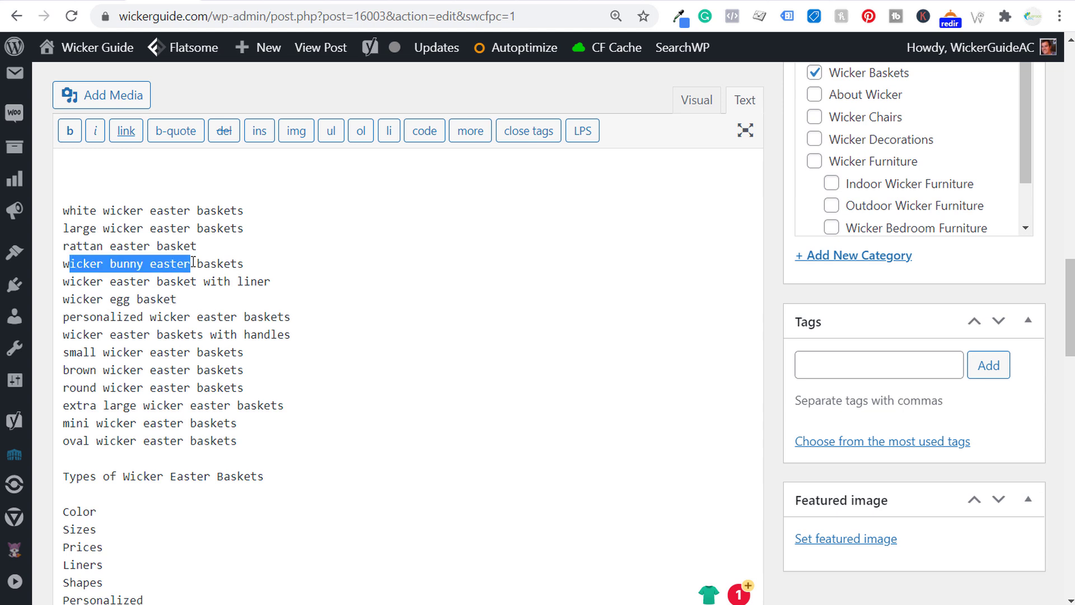
pyautogui.click(260, 269)
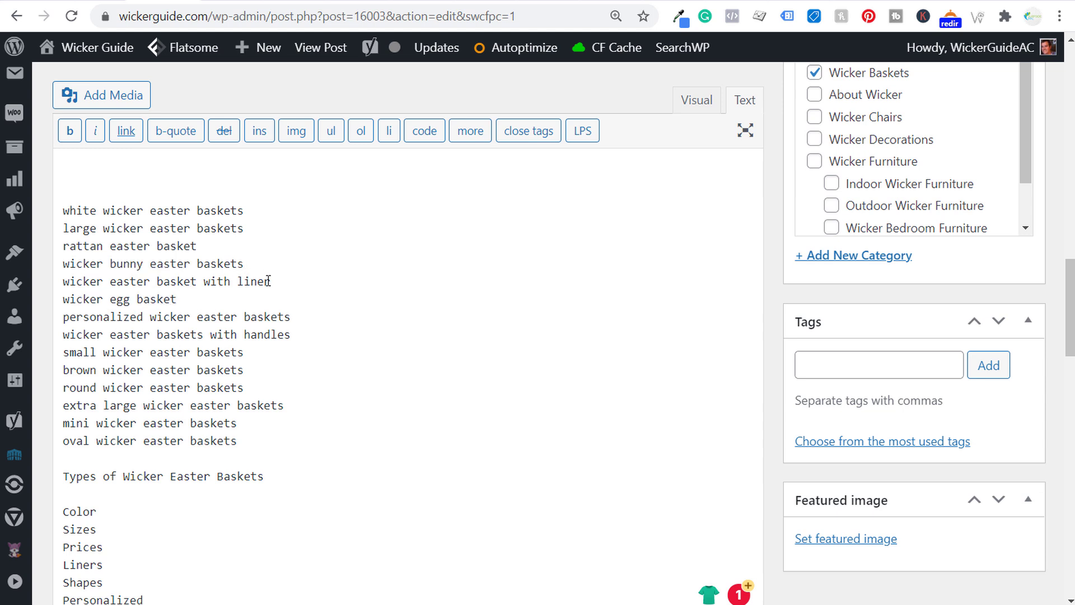
pyautogui.scroll(5, 386, 330)
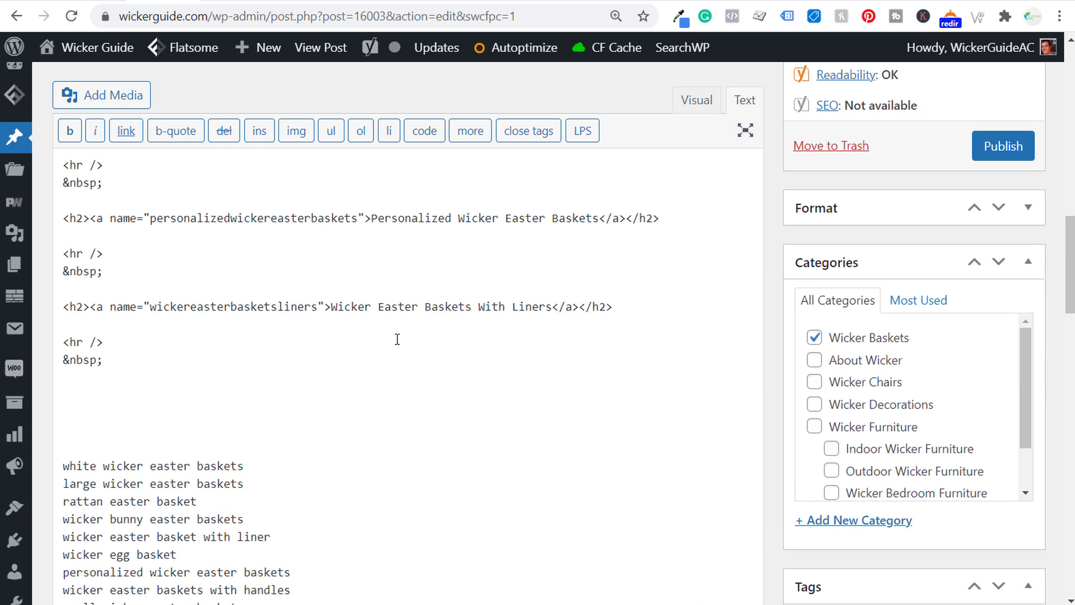
pyautogui.scroll(10, 396, 339)
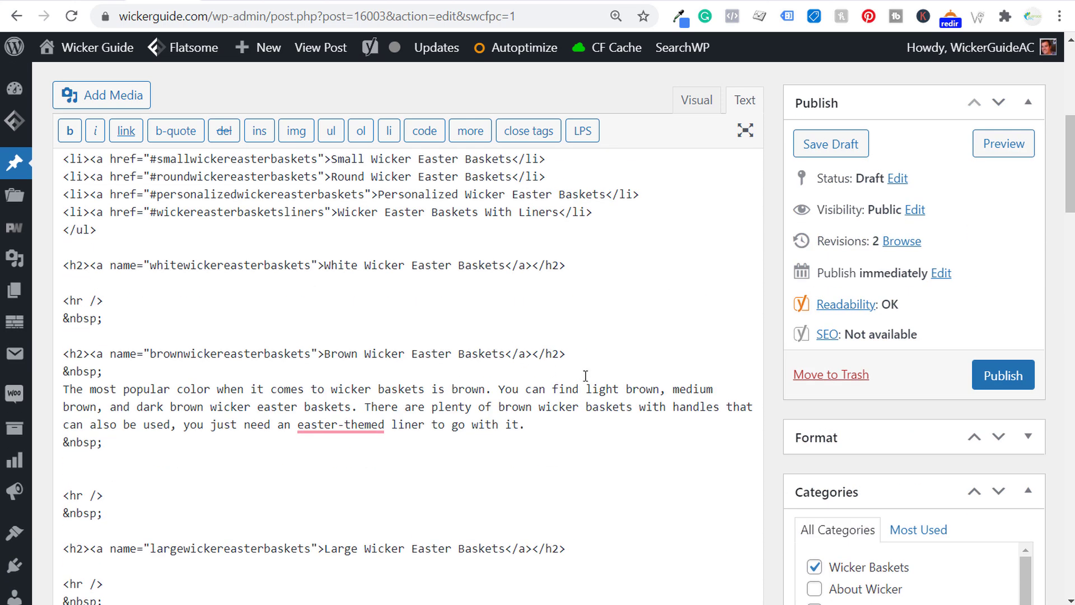
pyautogui.scroll(5, 585, 375)
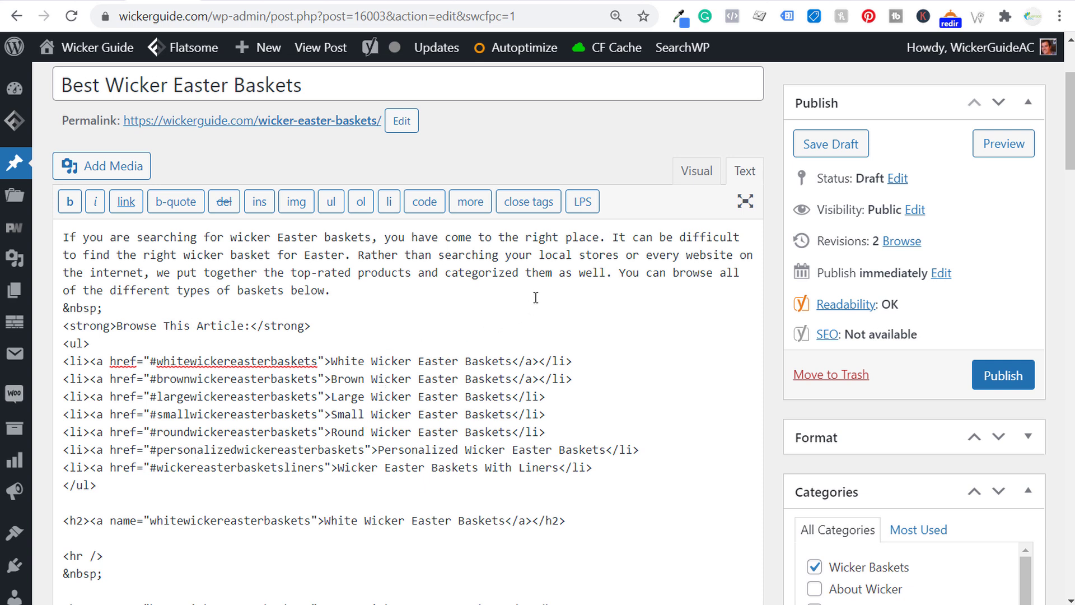
# Step: Below the Brown Wicker Easter Baskets text, add the shortcode [products category="" columns="3" limit="300"]
pyautogui.scroll(-6, 541, 307)
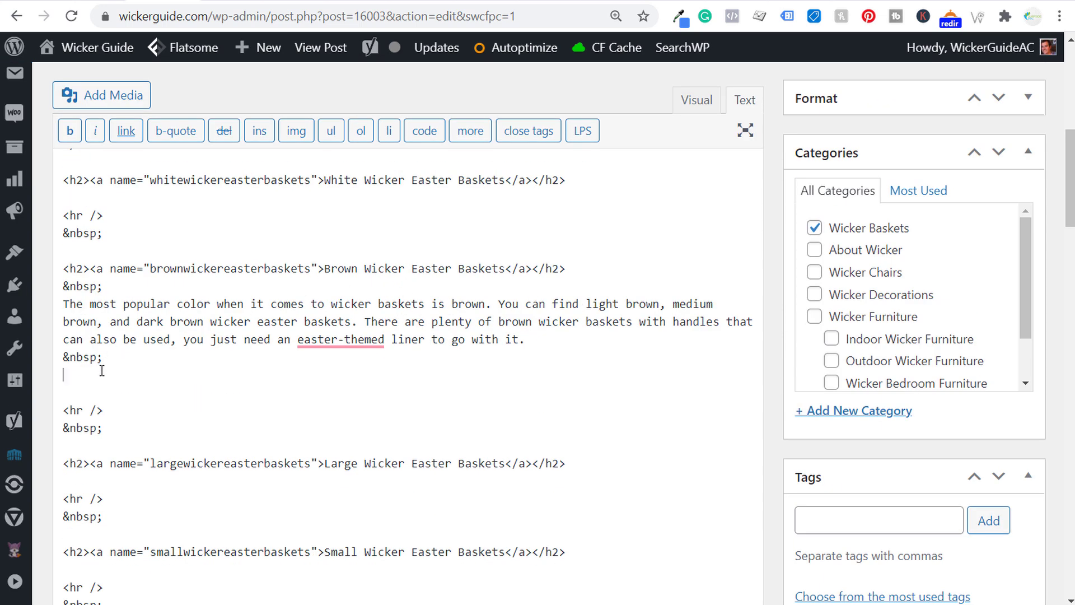
pyautogui.write('products category=')
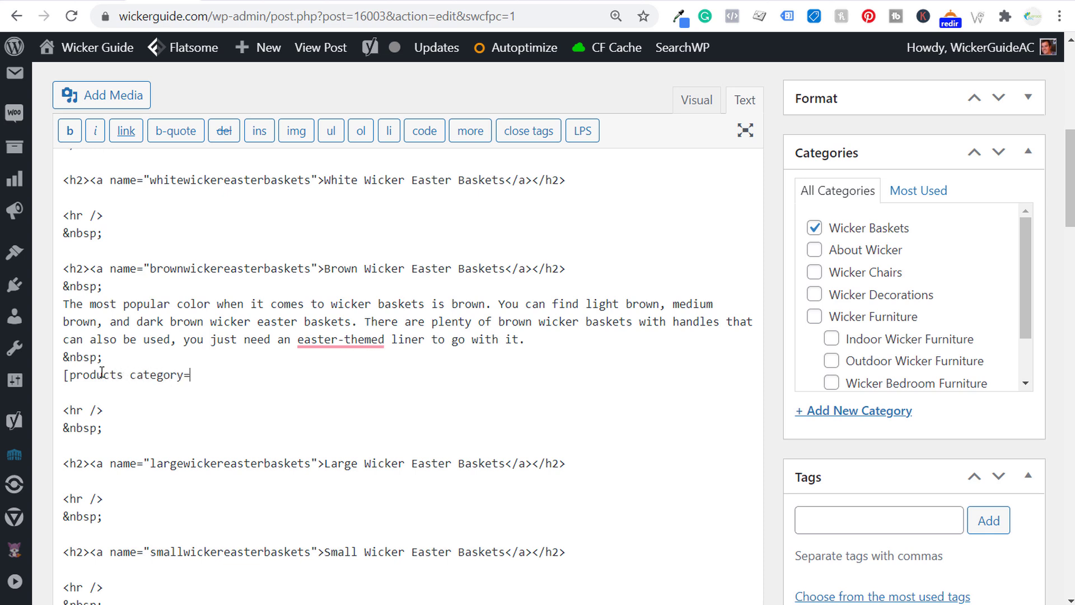
pyautogui.write('"" columns="3" limit="')
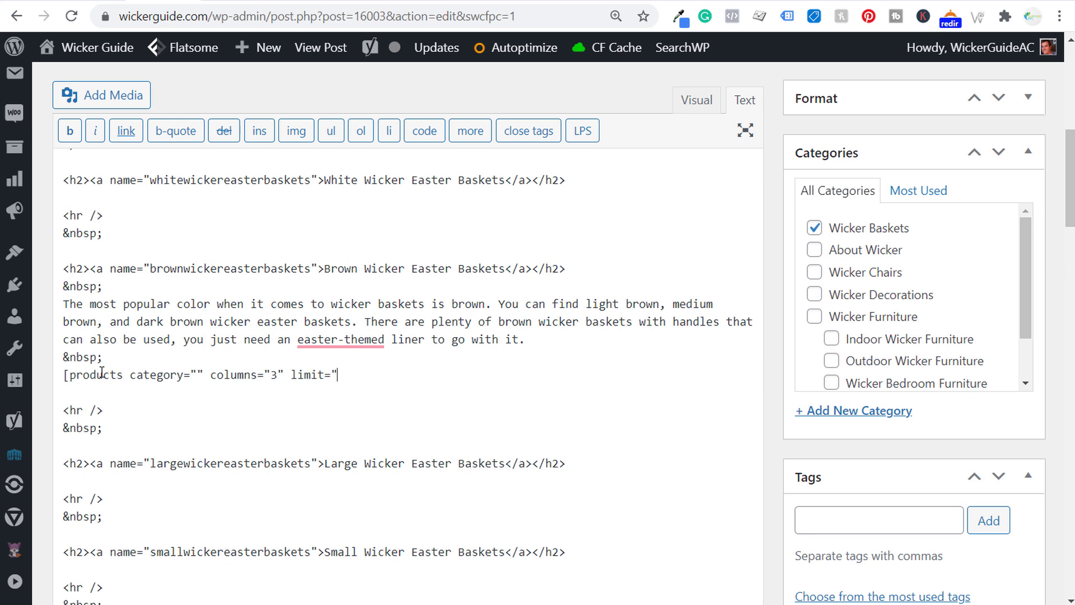
pyautogui.write('300"]')
# Step: Look up the Brown Wicker Easter Baskets entry under Product Categories and set the products shortcode's category to 5476 in the post
pyautogui.click(112, 1)
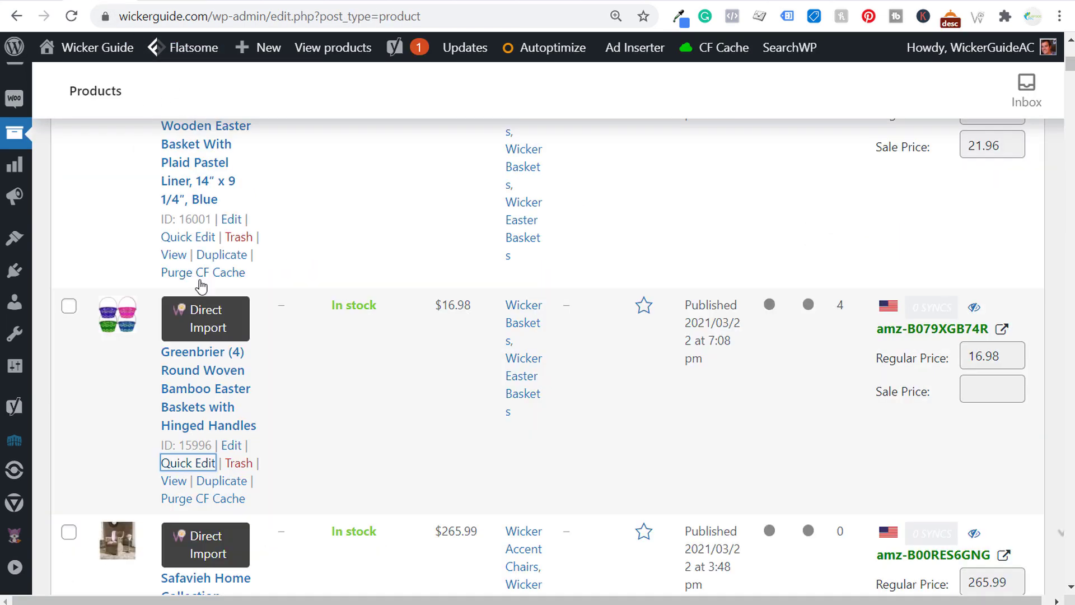
pyautogui.scroll(3, 200, 287)
pyautogui.moveTo(16, 335)
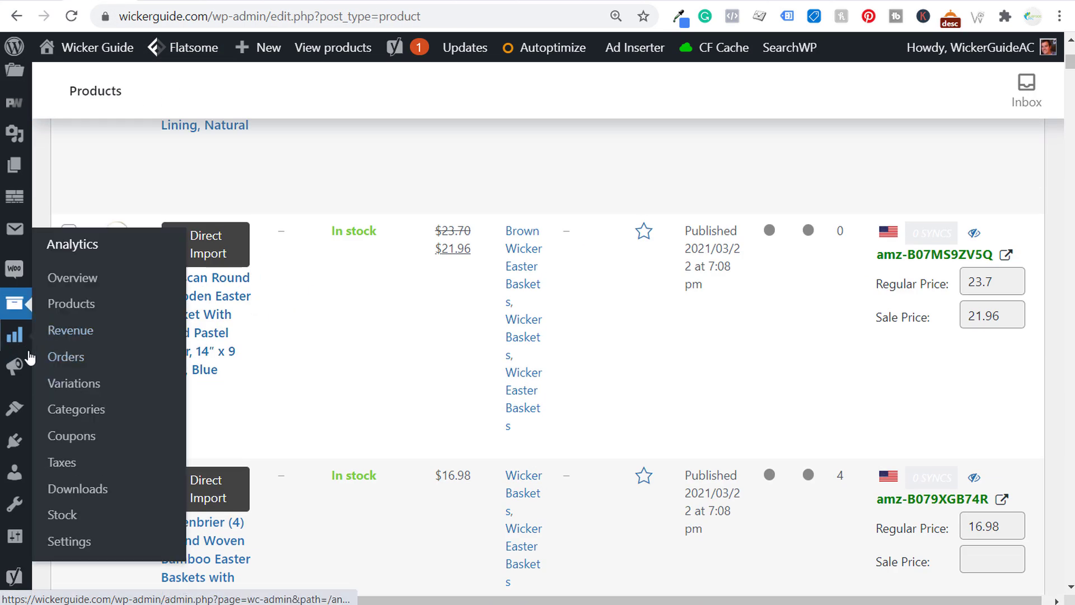
pyautogui.moveTo(14, 303)
pyautogui.click(84, 388)
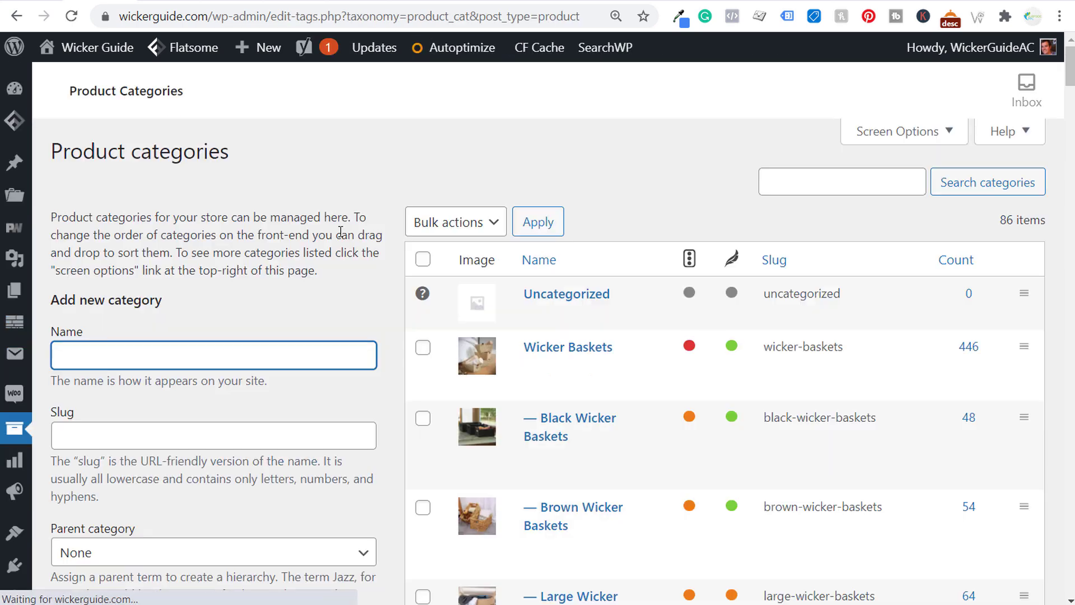
pyautogui.scroll(-3, 348, 244)
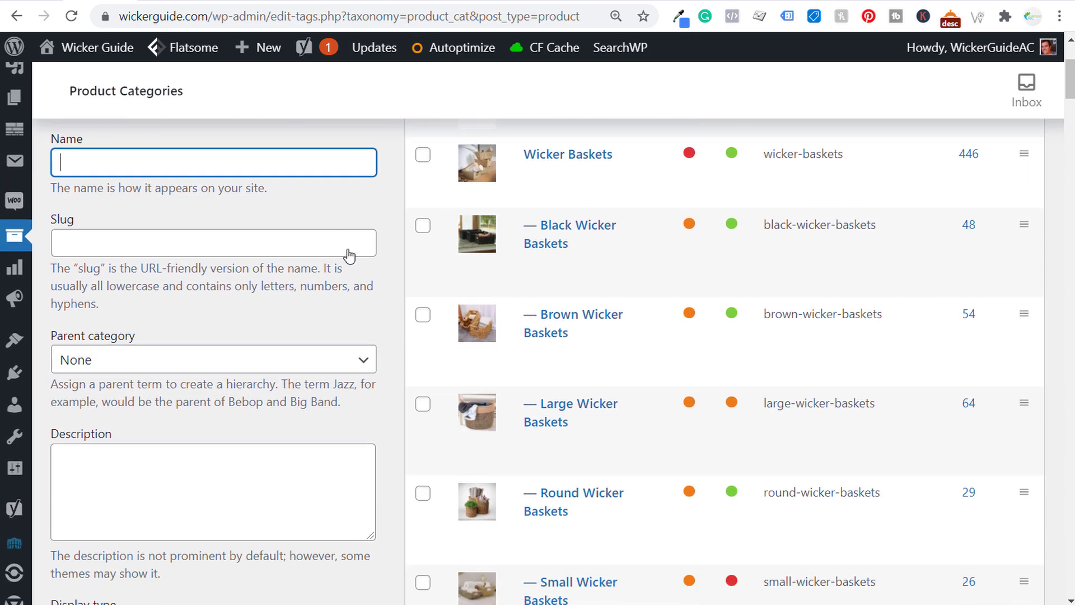
pyautogui.scroll(-2, 349, 255)
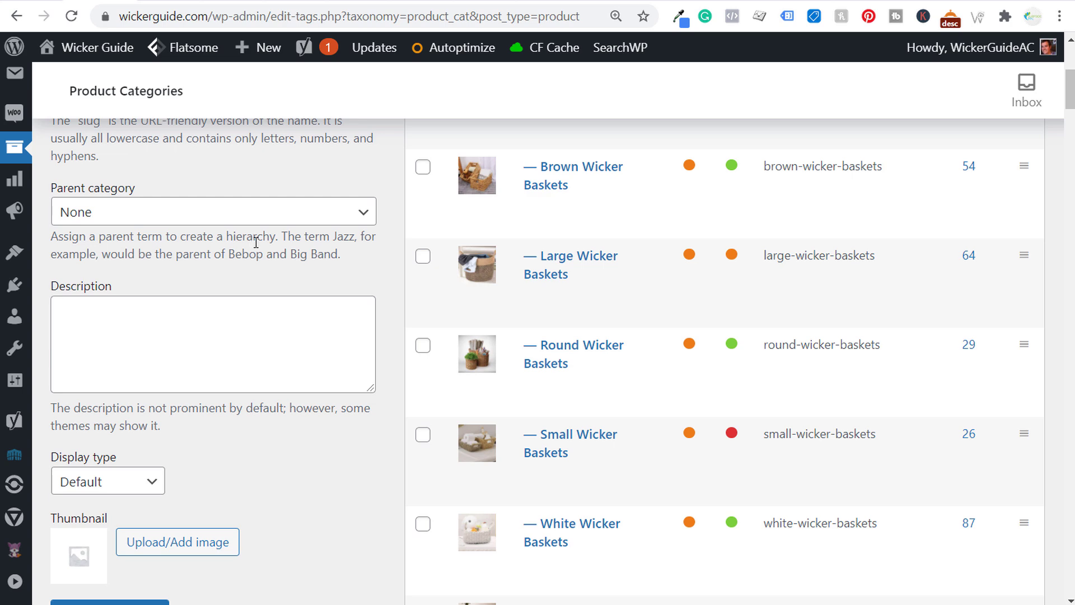
pyautogui.scroll(-4, 256, 242)
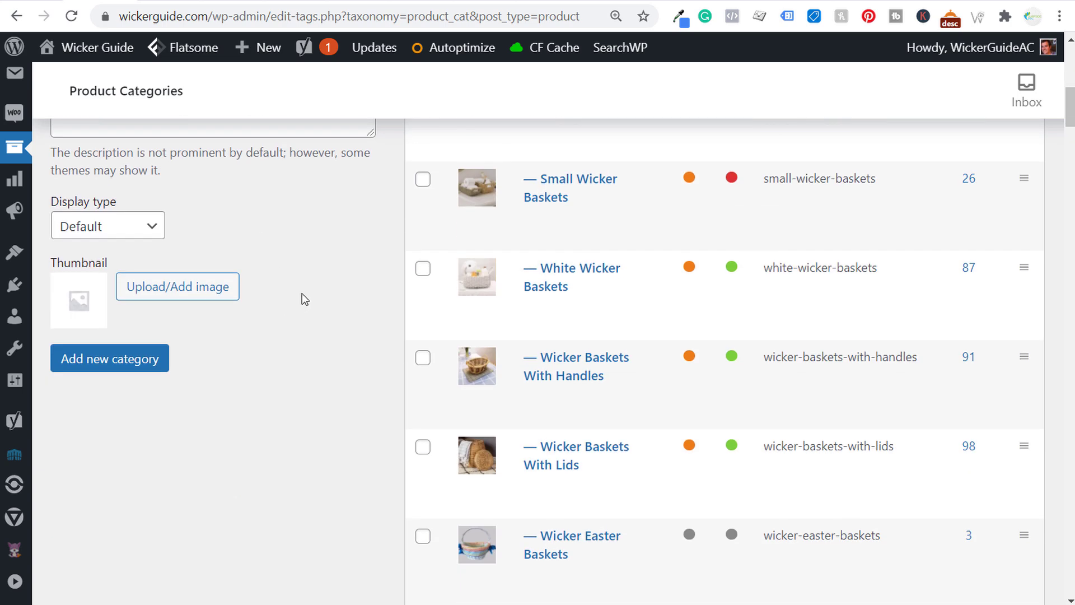
pyautogui.scroll(-1, 301, 293)
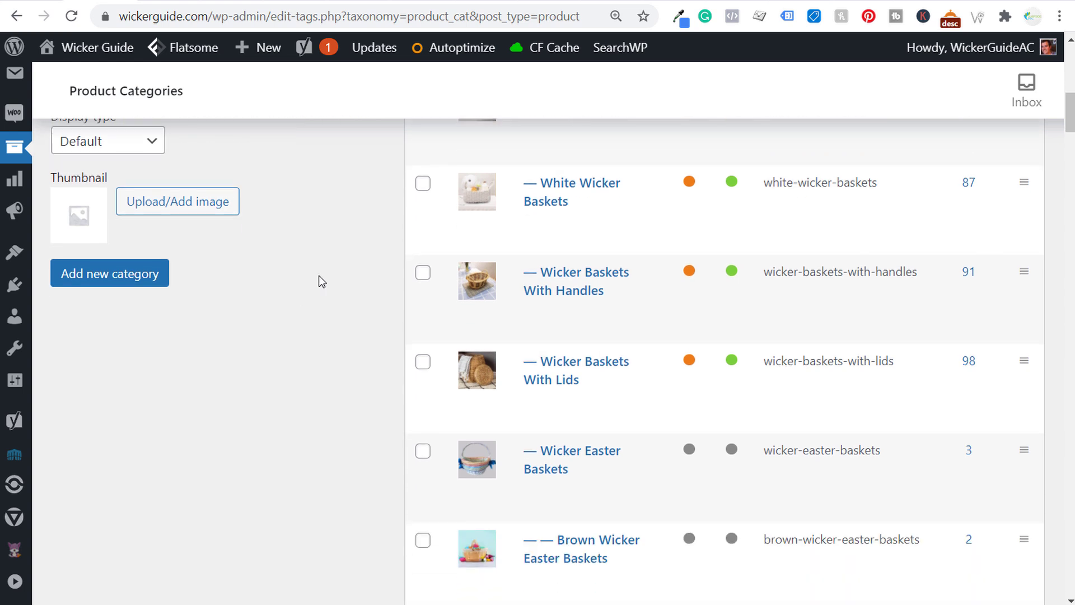
pyautogui.scroll(-3, 322, 281)
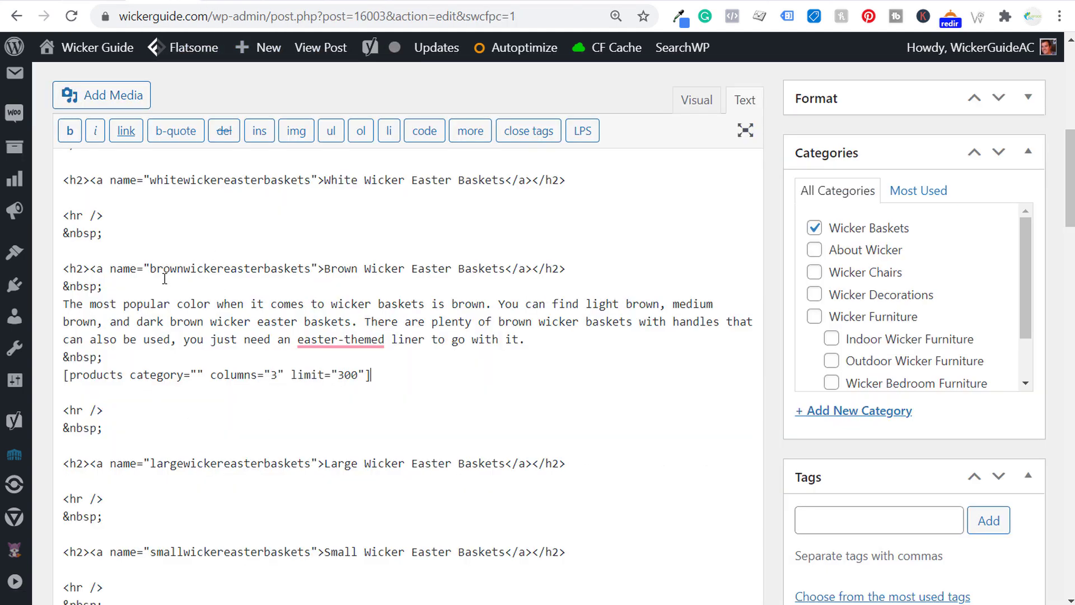
pyautogui.click(197, 373)
pyautogui.write('5476')
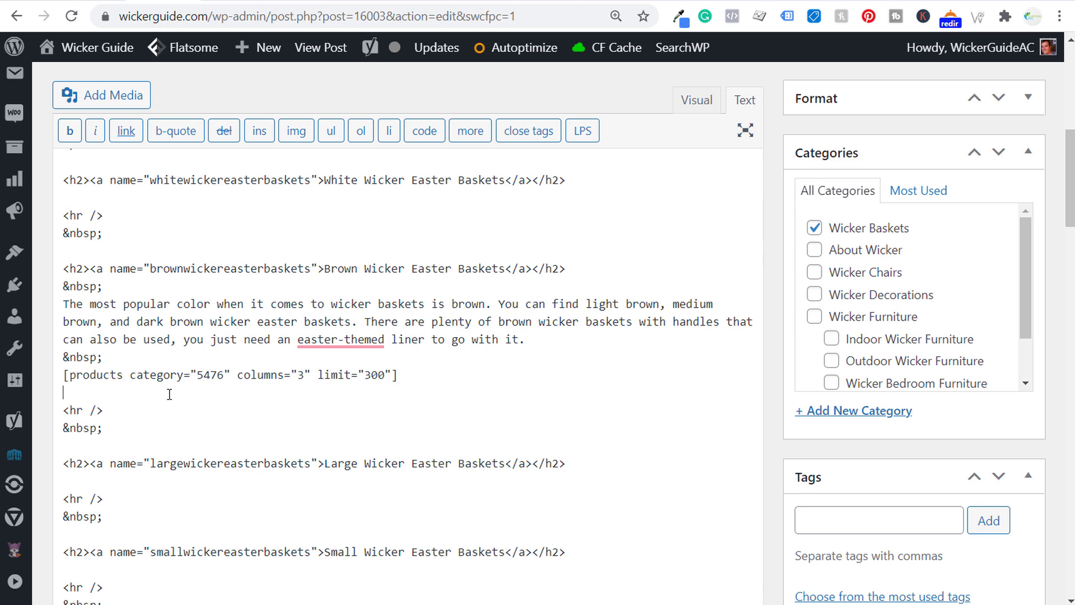
# Step: Switch to the Wayfair results for wicker easter basket and look through the listed Easter baskets
pyautogui.click(418, 1)
pyautogui.scroll(3, 373, 250)
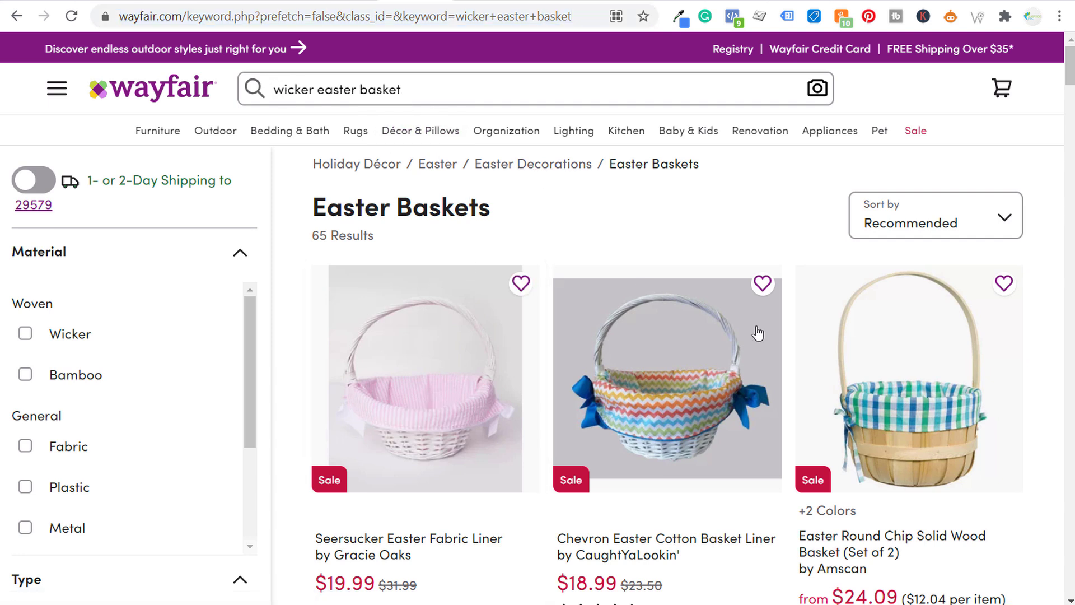
pyautogui.scroll(-3, 688, 380)
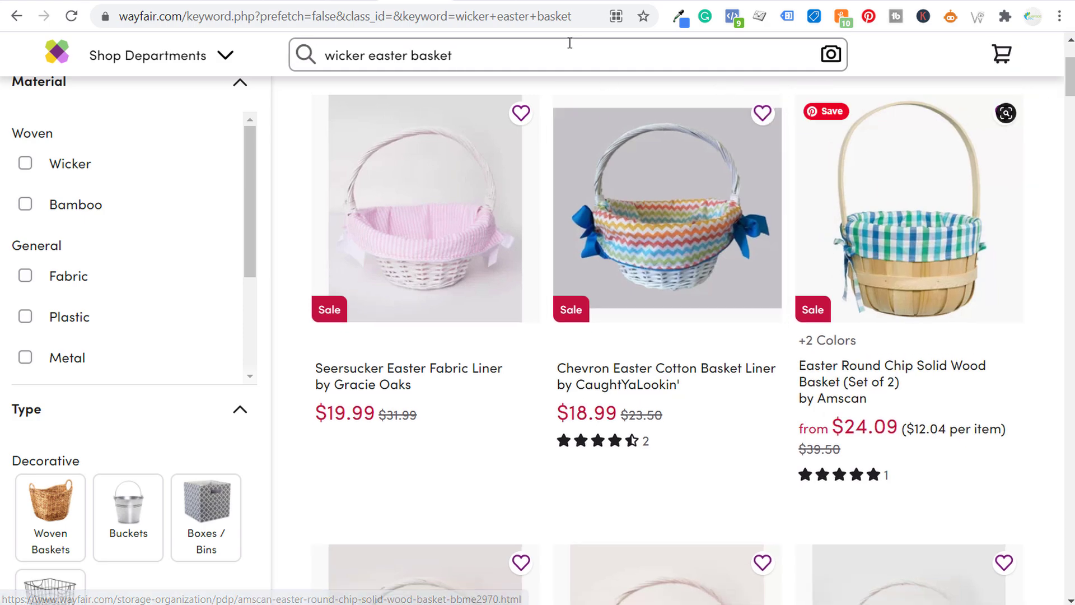
# Step: Examine Wayfair's Easter Round Chip Solid Wood Basket (Set of 2) product page and view its Yellow/Pink color option
pyautogui.hotkey('ctrl', 'Tab')
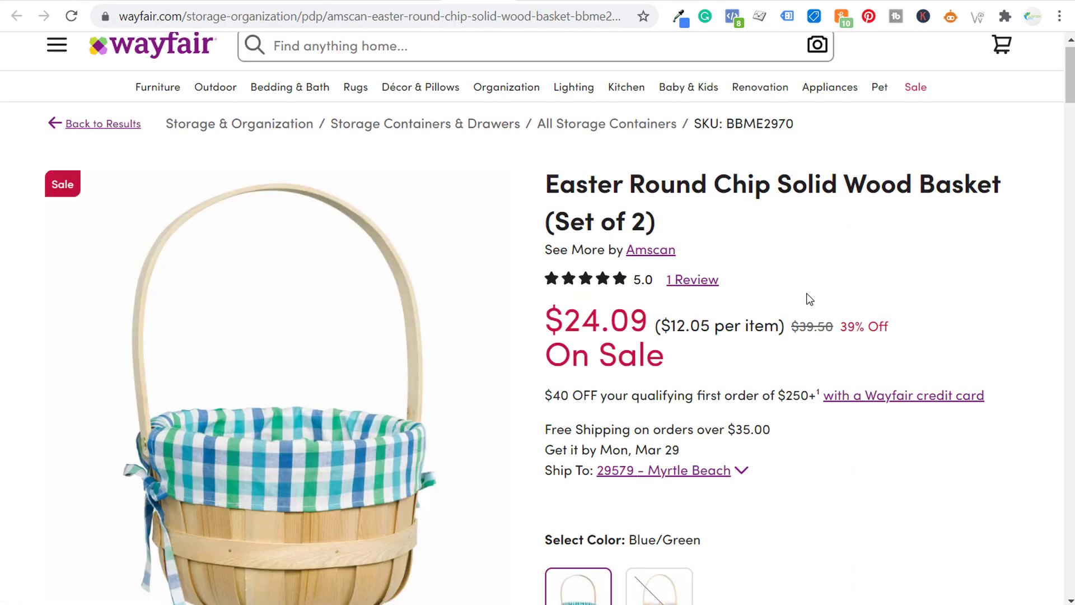
pyautogui.scroll(-20, 818, 298)
pyautogui.scroll(15, 826, 297)
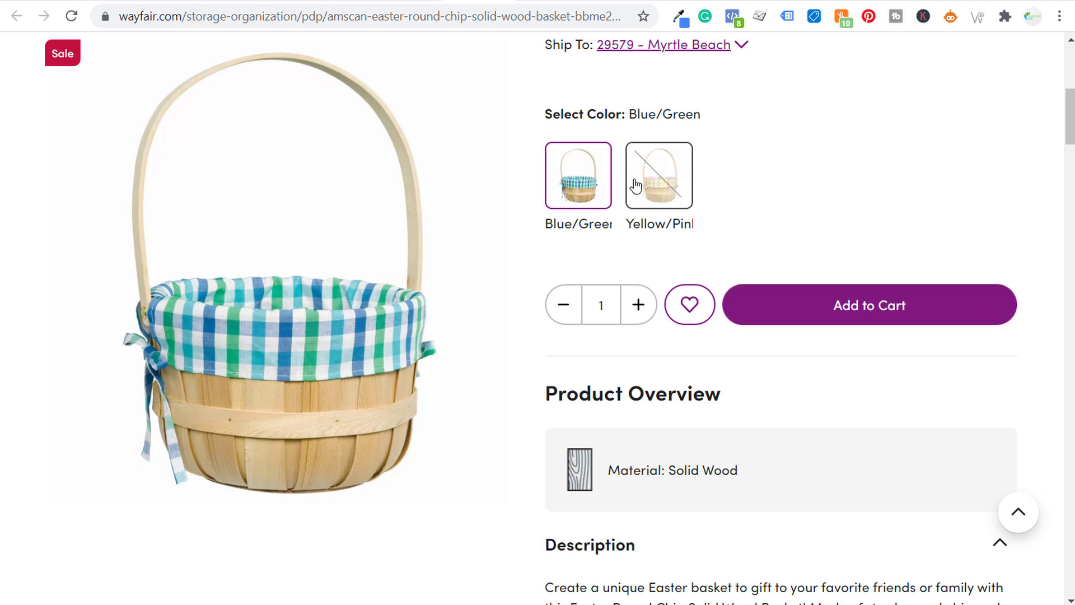
pyautogui.click(676, 189)
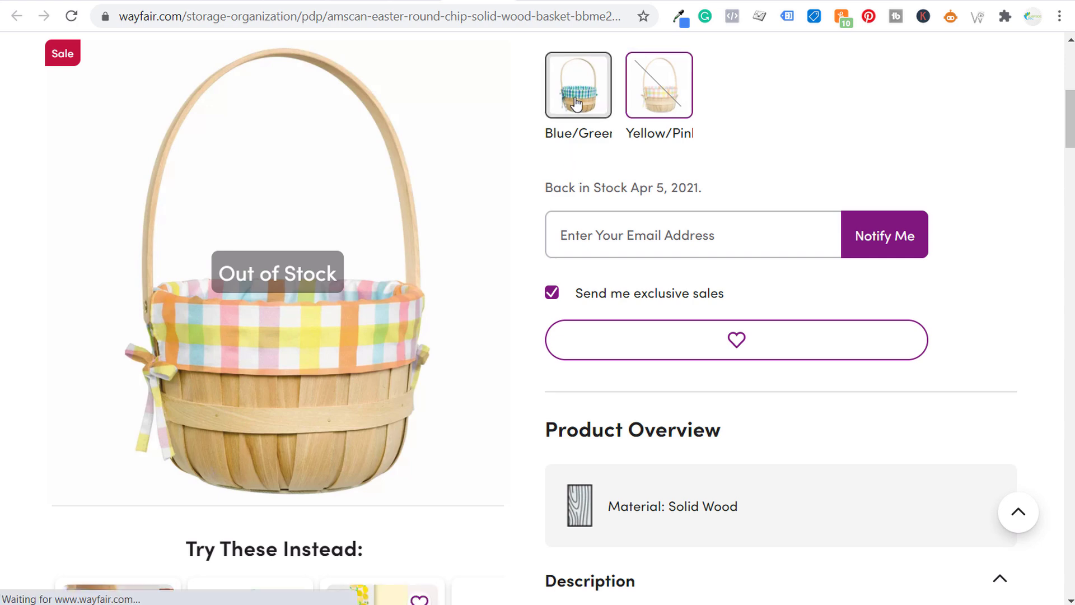
# Step: View the basket's Blue/Green option and examine the Compare Similar Items section of the Wayfair product page
pyautogui.click(577, 104)
pyautogui.scroll(-14, 724, 160)
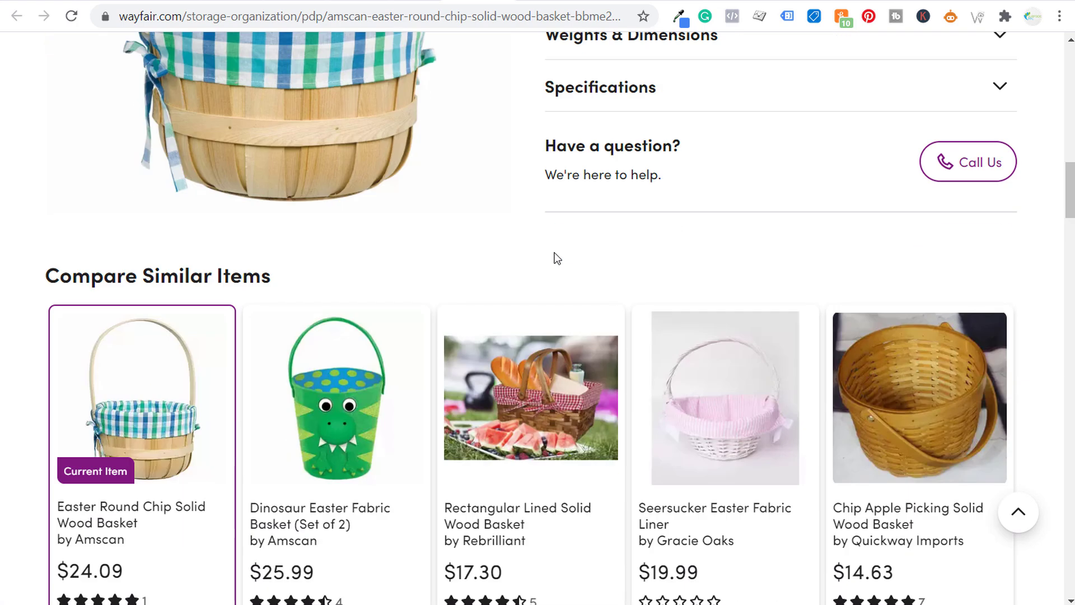
pyautogui.scroll(-3, 557, 258)
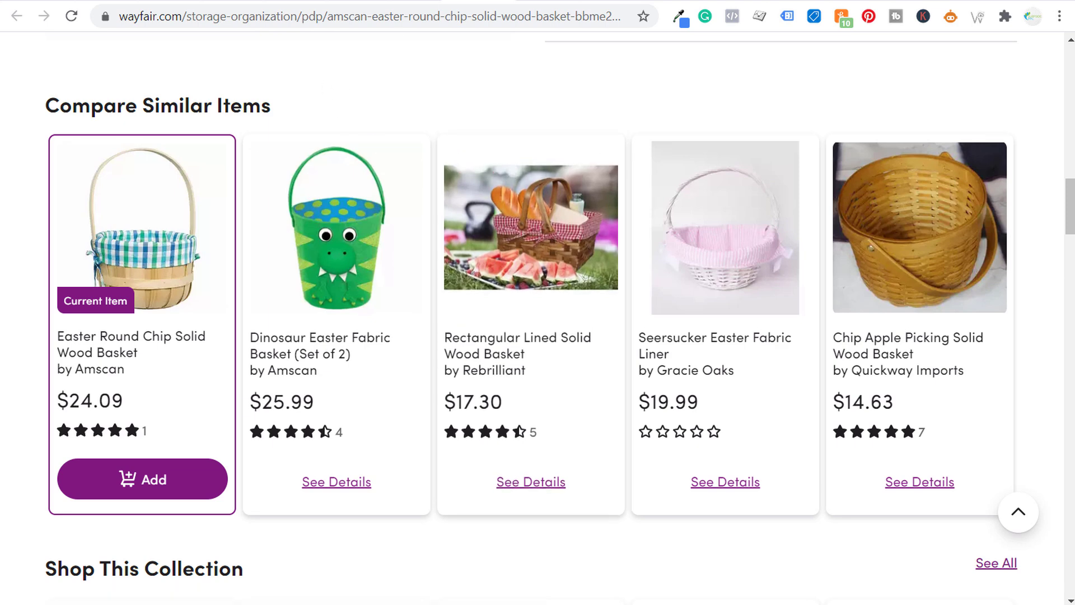
# Step: Switch to the Google results for wicker easter baskets and look through the retailers listed below the map
pyautogui.click(691, 1)
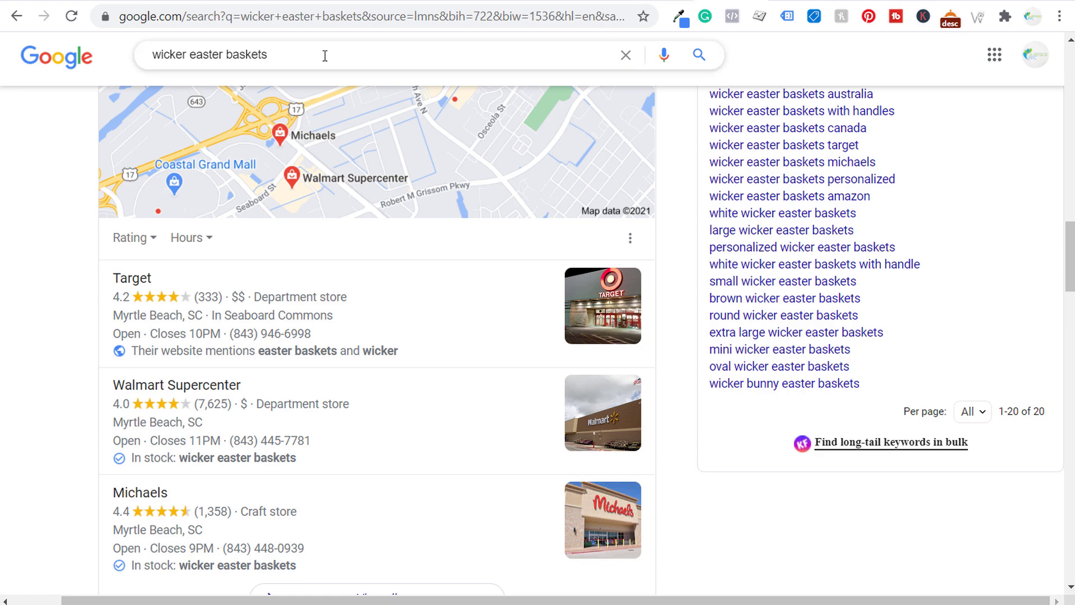
pyautogui.scroll(-7, 60, 280)
pyautogui.scroll(-4, 62, 271)
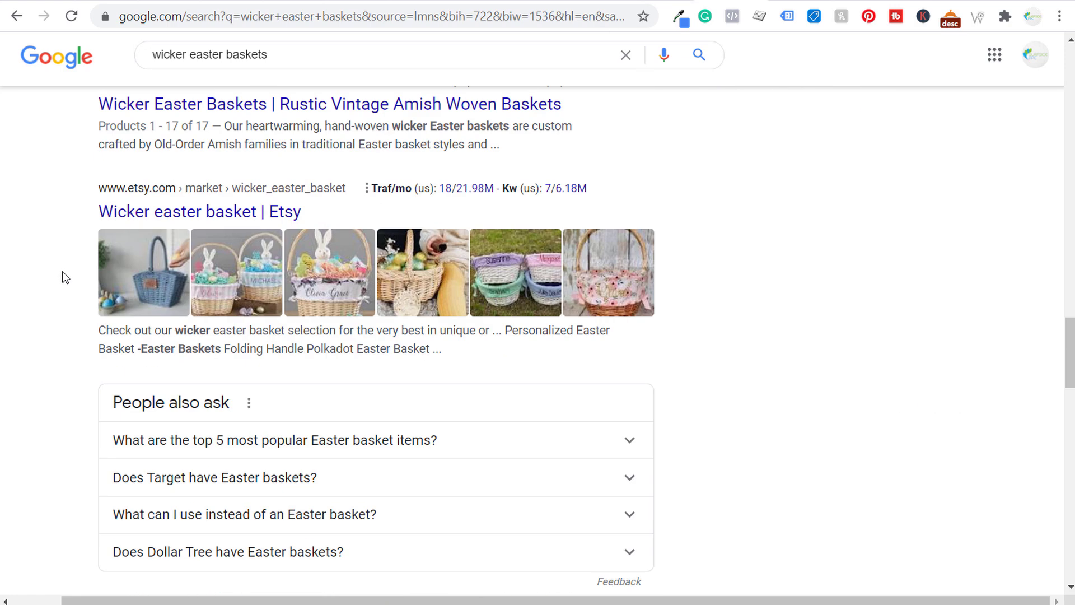
pyautogui.scroll(4, 70, 267)
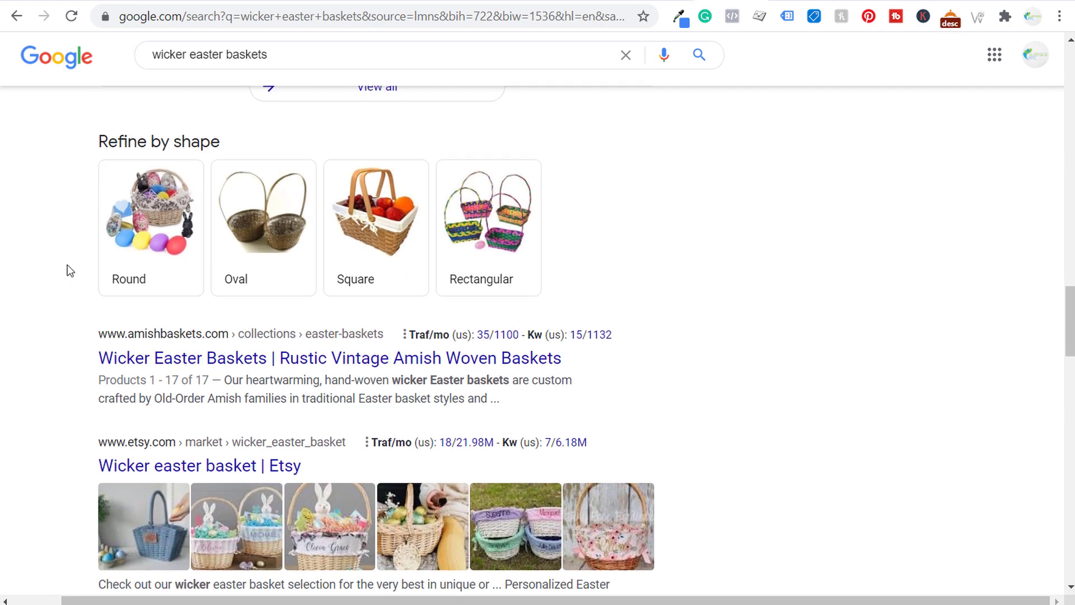
pyautogui.scroll(-6, 70, 263)
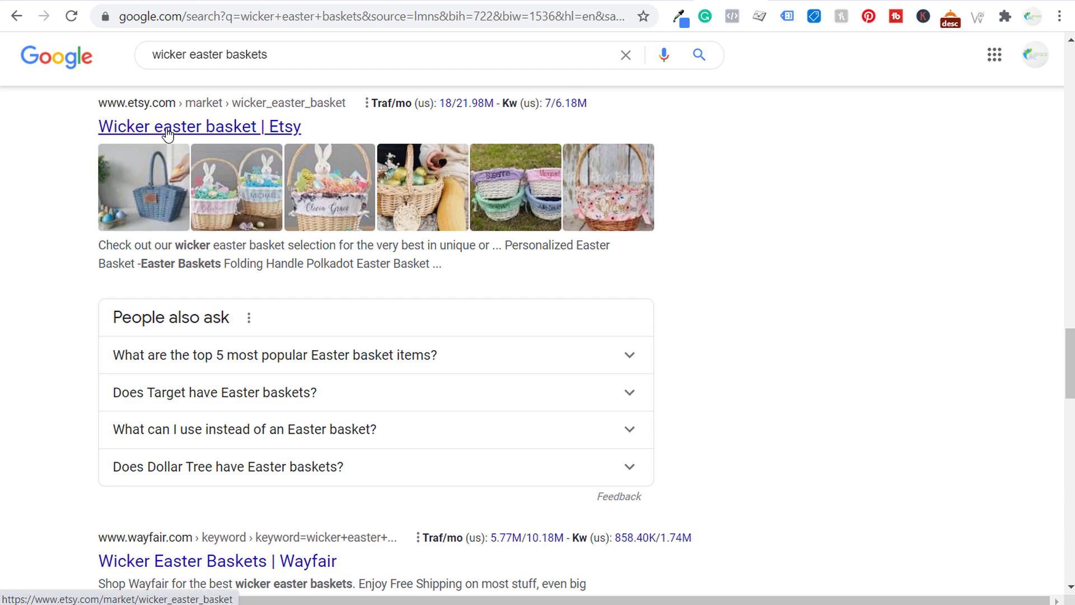
pyautogui.scroll(-5, 104, 263)
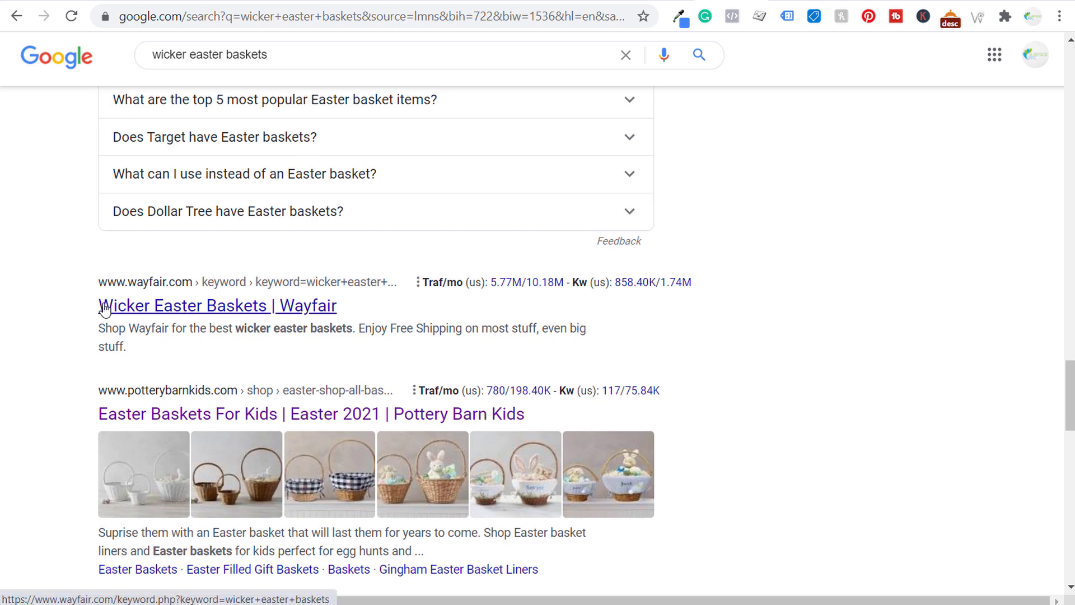
pyautogui.scroll(-5, 59, 283)
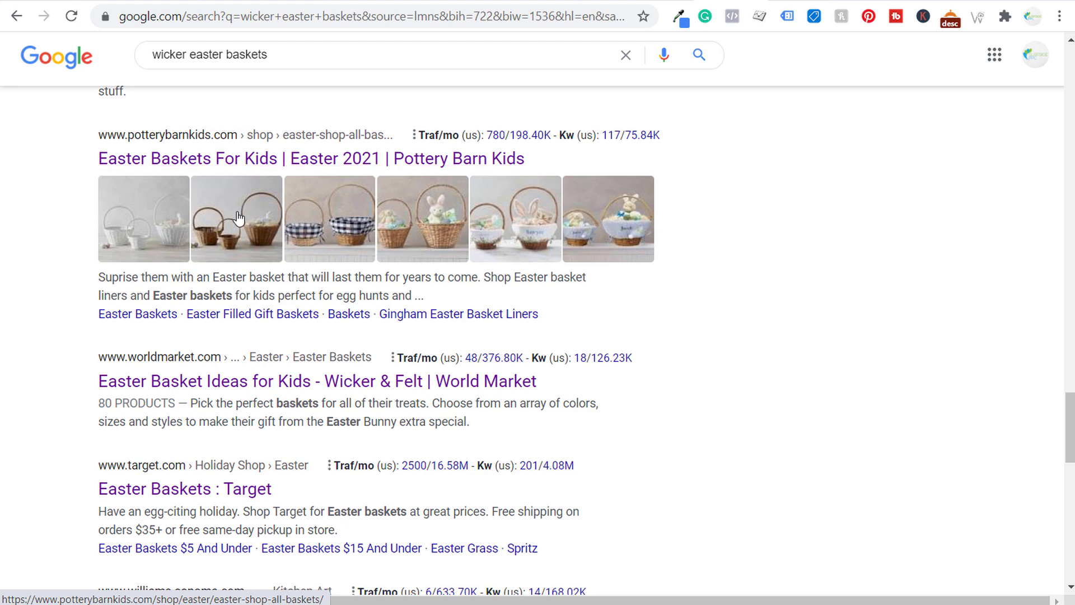
pyautogui.scroll(-1, 60, 326)
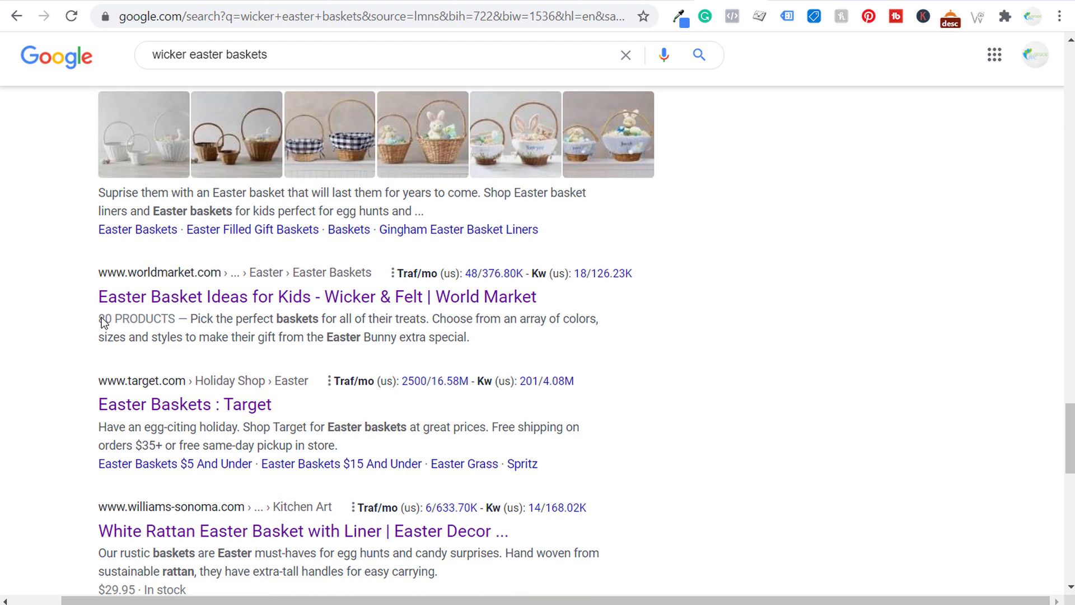
pyautogui.scroll(-3, 72, 372)
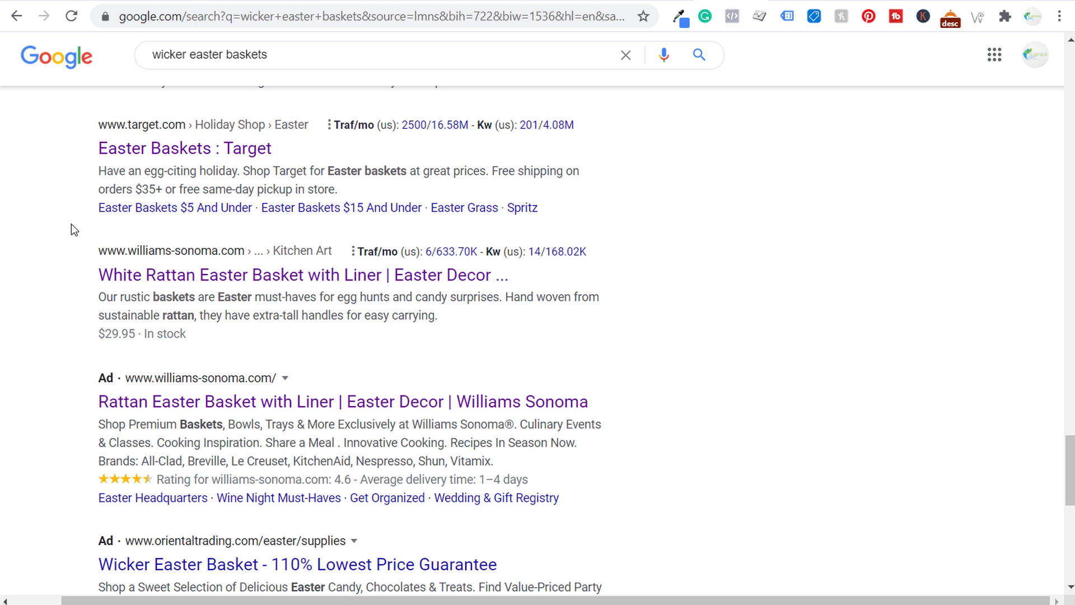
# Step: Return to the upper Google results and examine the number of results stated in Amazon's Wicker Easter Basket listing
pyautogui.scroll(12, 71, 223)
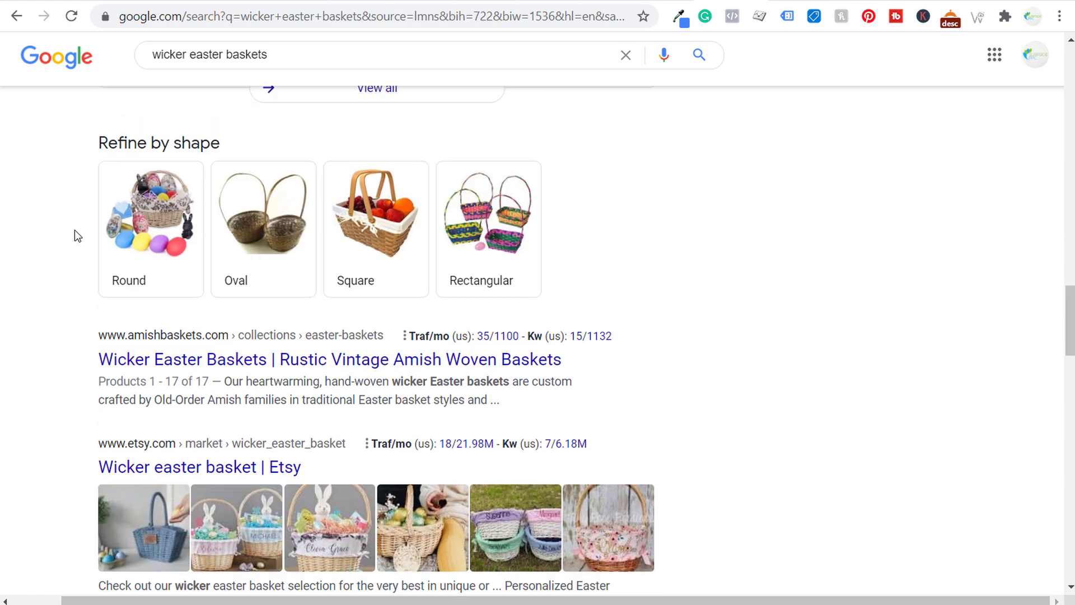
pyautogui.scroll(20, 75, 229)
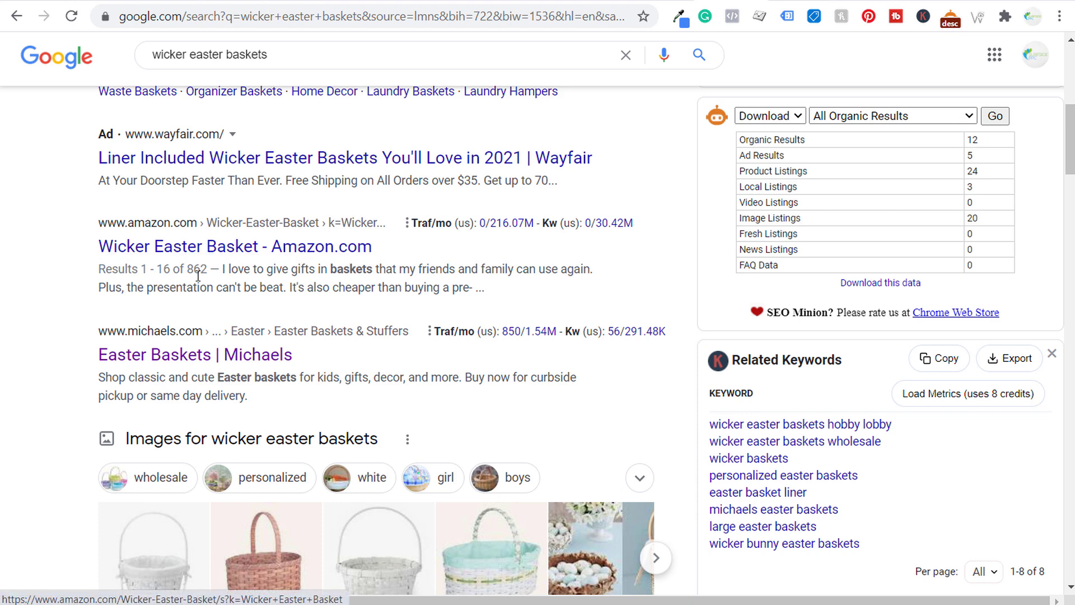
pyautogui.moveTo(207, 267); pyautogui.dragTo(142, 265)
pyautogui.click(97, 268)
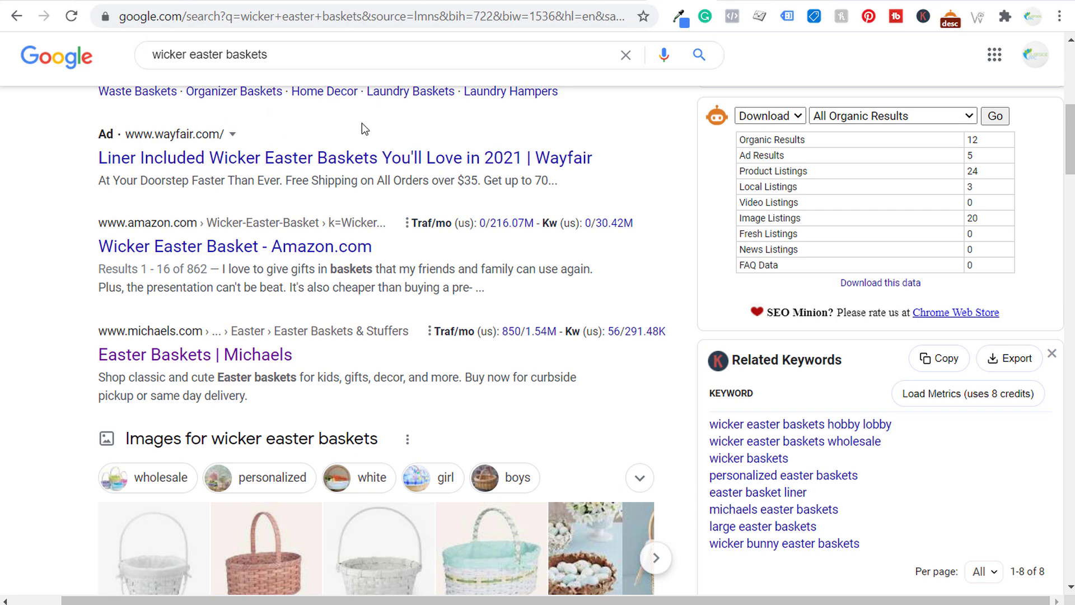
# Step: Switch to NerdWallet's Best Credit Cards page and examine the banking, investing and credit card lists under Our Top Picks
pyautogui.click(850, 1)
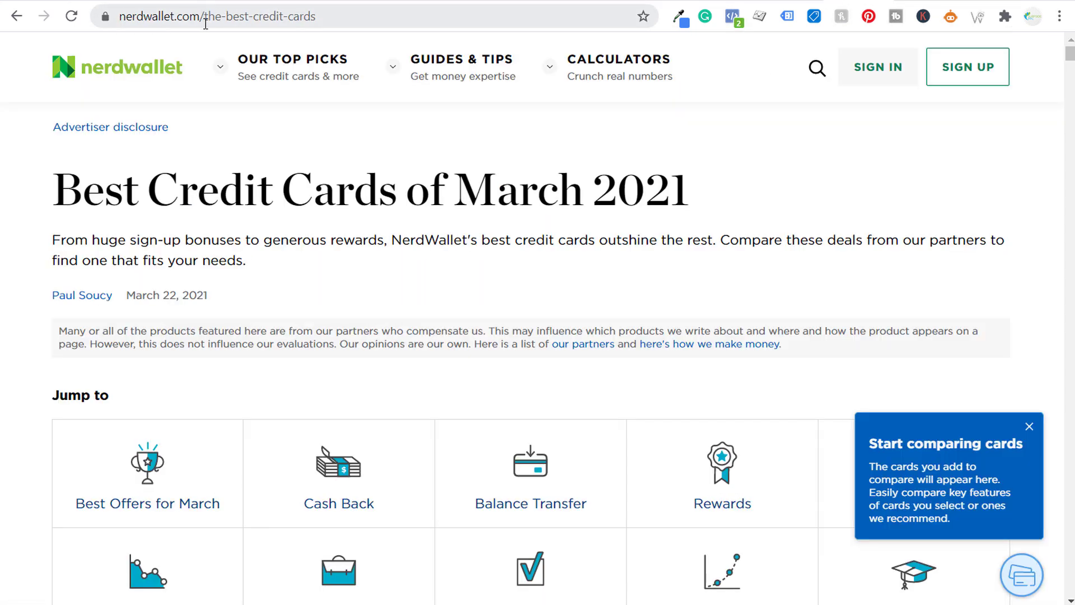
pyautogui.moveTo(311, 68)
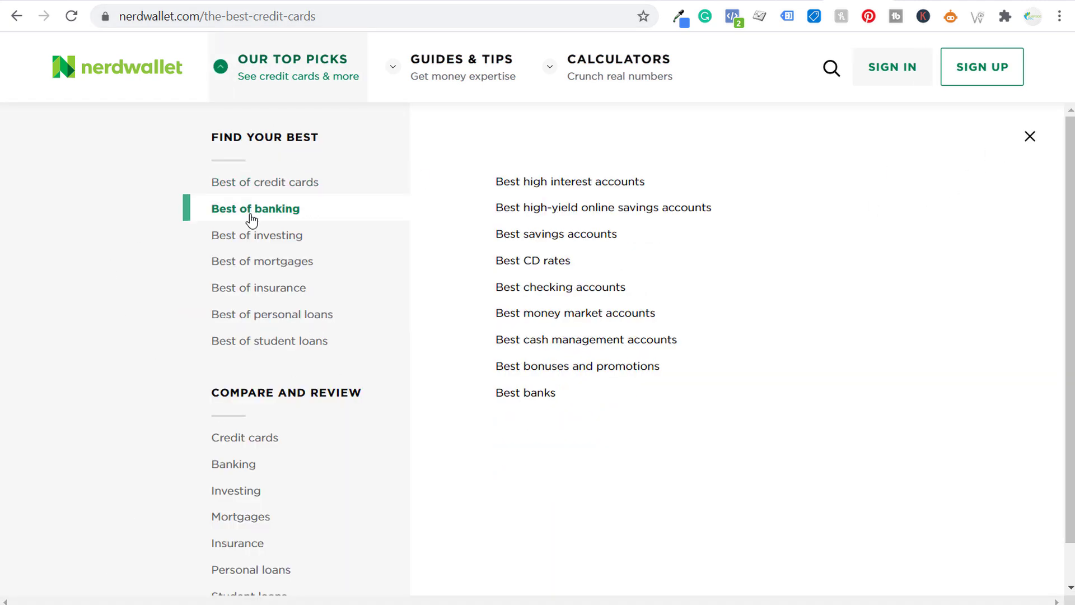
pyautogui.moveTo(258, 238)
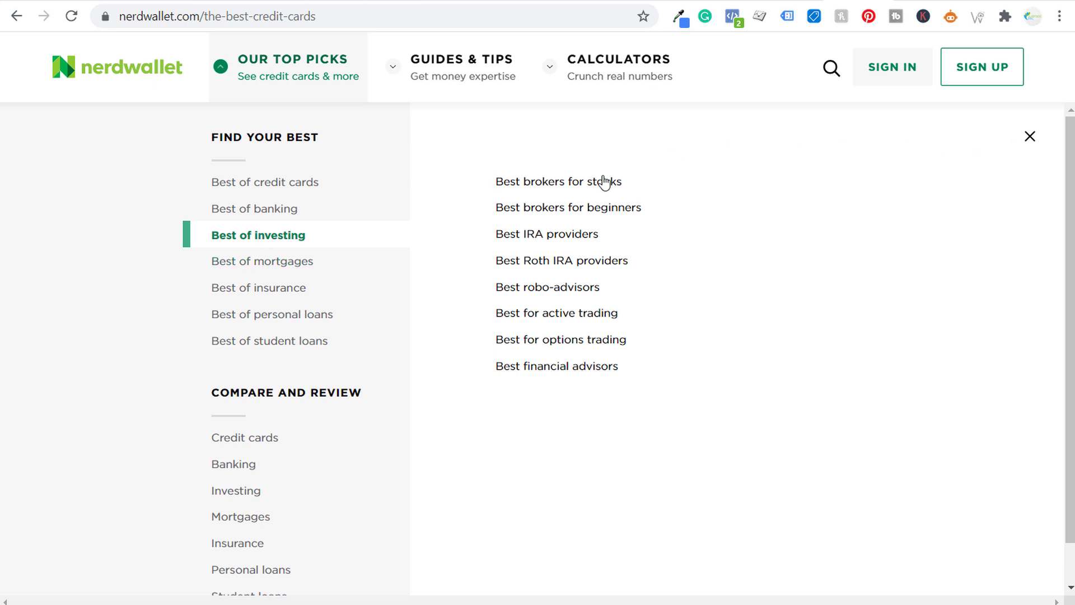
pyautogui.click(1029, 138)
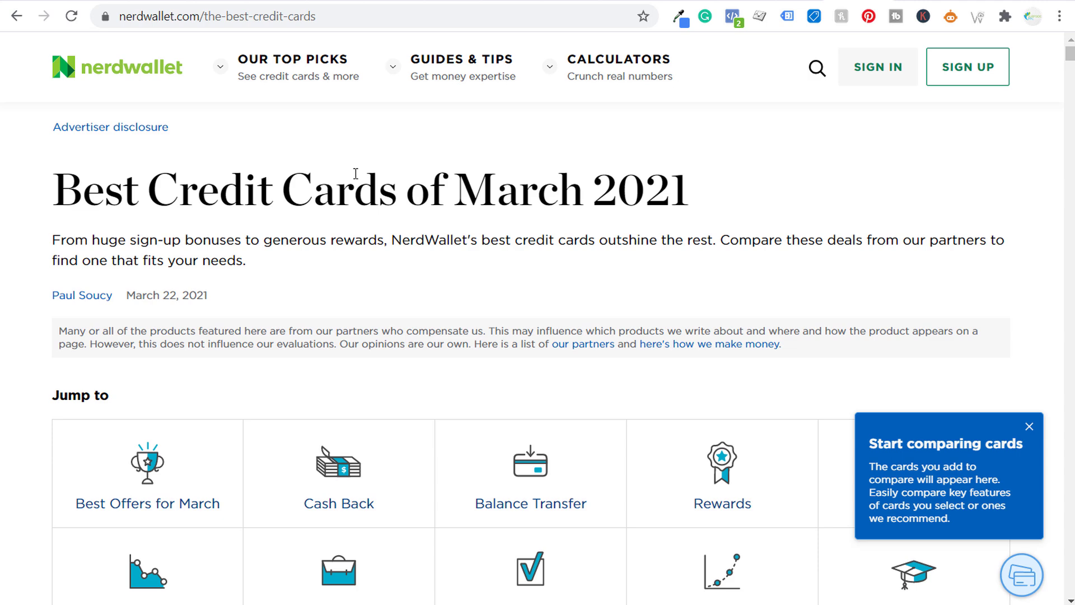
pyautogui.click(294, 76)
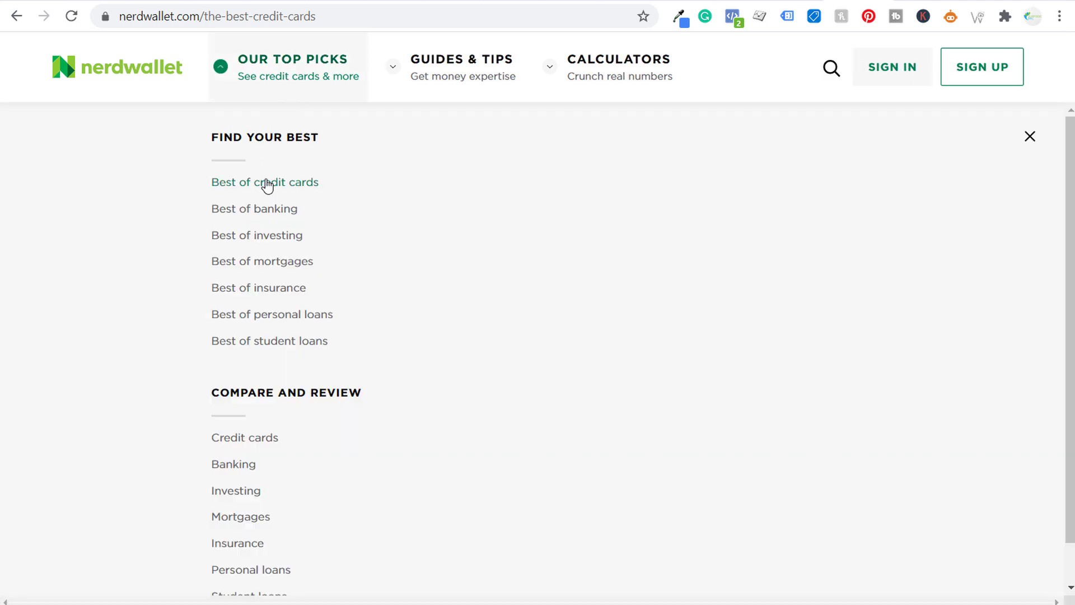
pyautogui.moveTo(263, 182)
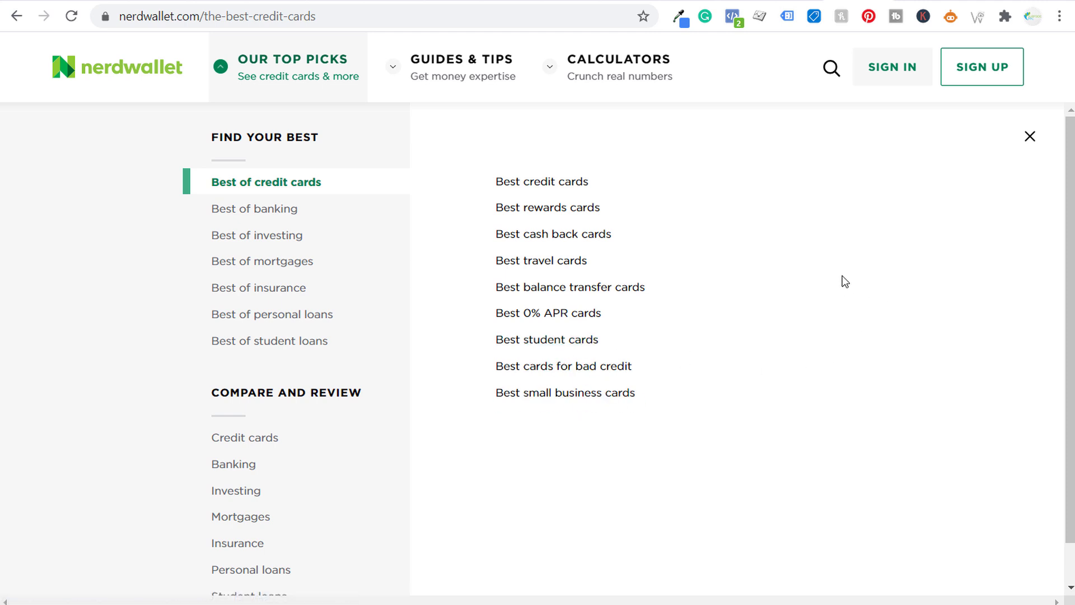
pyautogui.click(1029, 138)
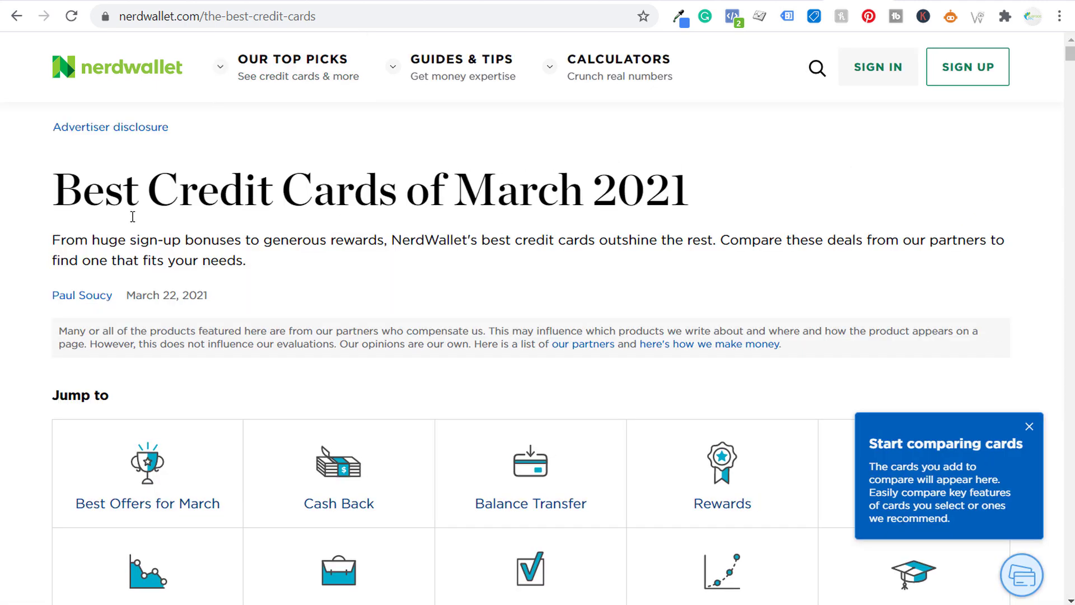
# Step: Examine the Jump to categories and the Best Offers for March heading, and dismiss the Start comparing cards notice
pyautogui.scroll(-3, 123, 256)
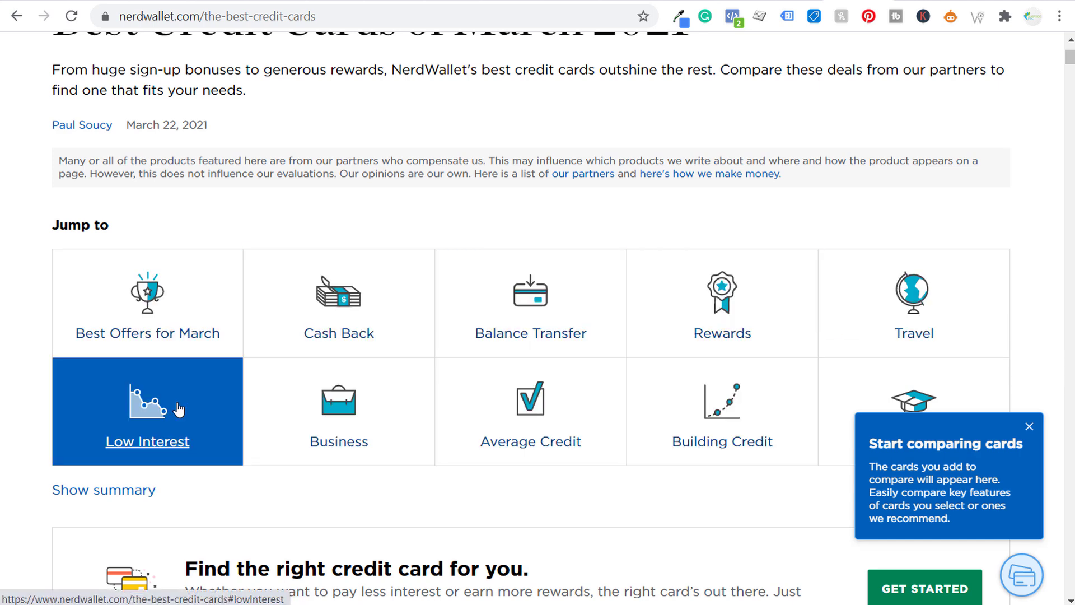
pyautogui.scroll(-5, 35, 345)
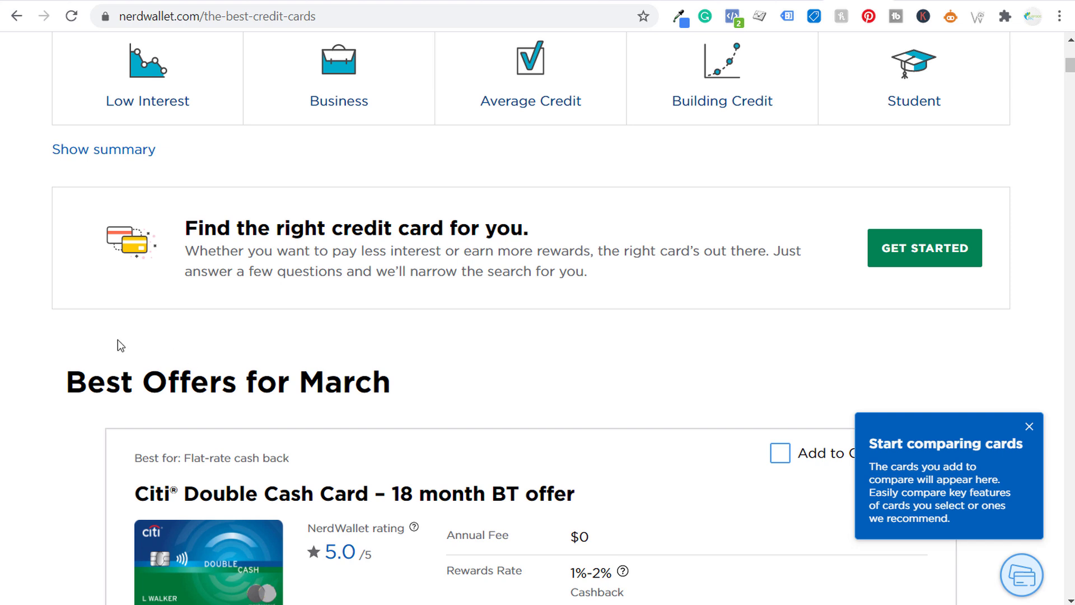
pyautogui.moveTo(106, 380); pyautogui.dragTo(477, 381)
pyautogui.click(855, 369)
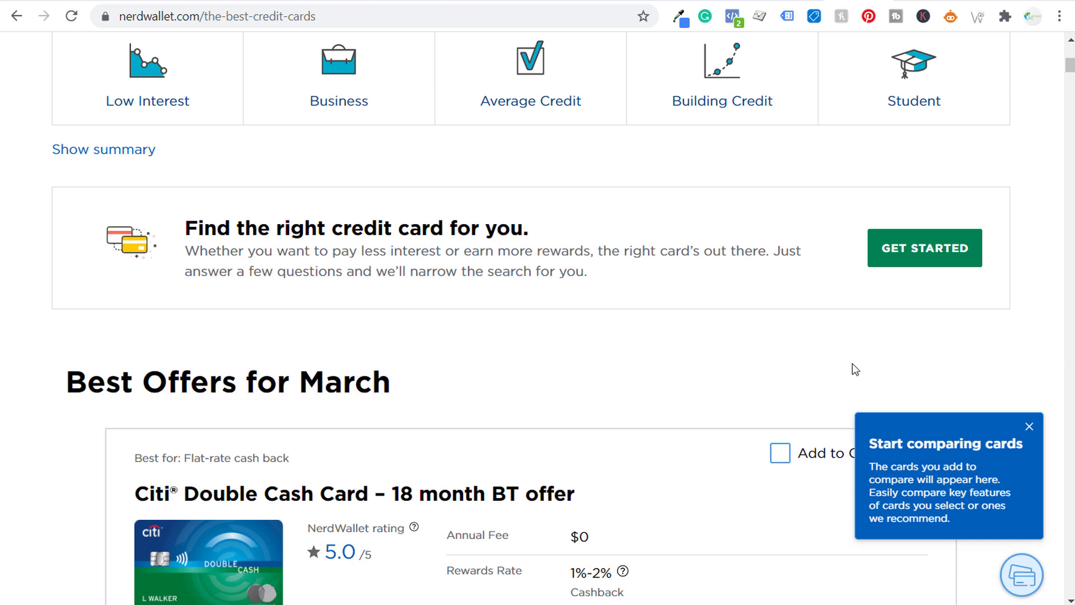
pyautogui.click(1026, 425)
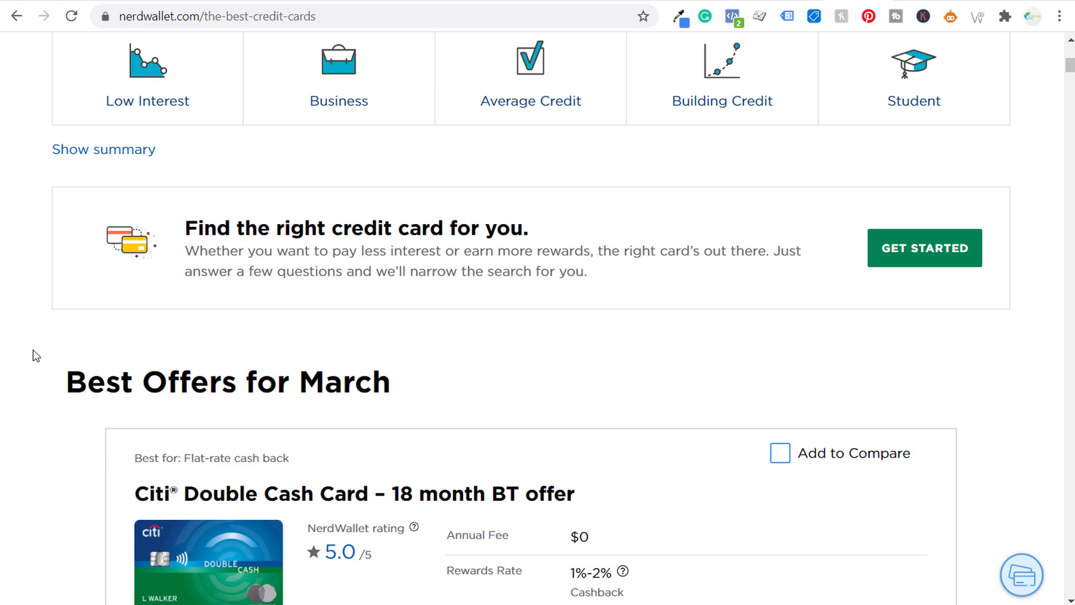
# Step: Look through the Best Offers for March cards, including the Product Details and Our Take sections of the Citi Diamond Preferred Card
pyautogui.scroll(-3, 49, 319)
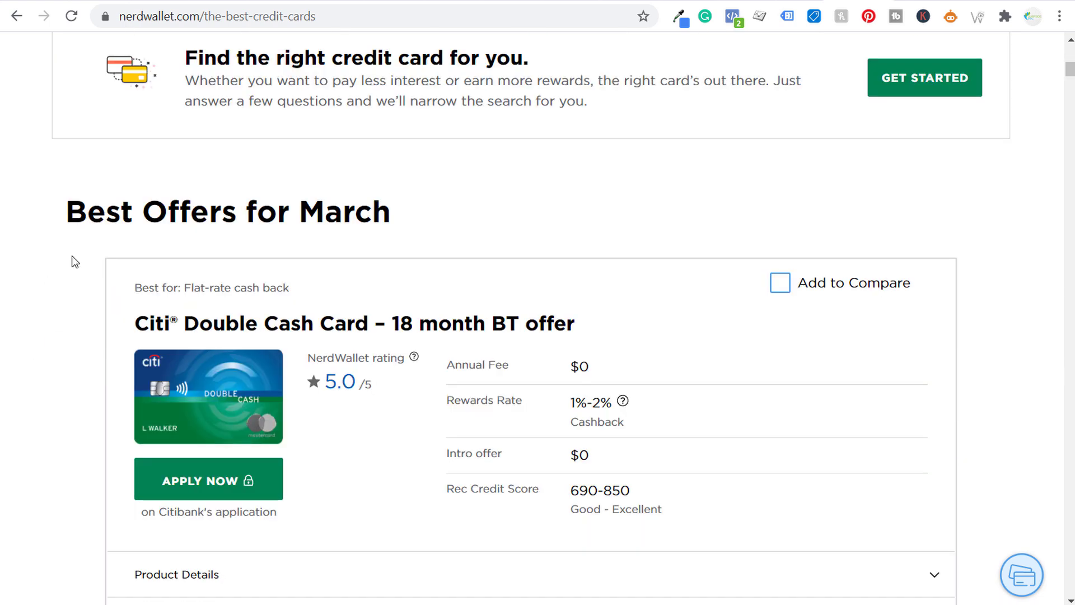
pyautogui.scroll(-4, 62, 258)
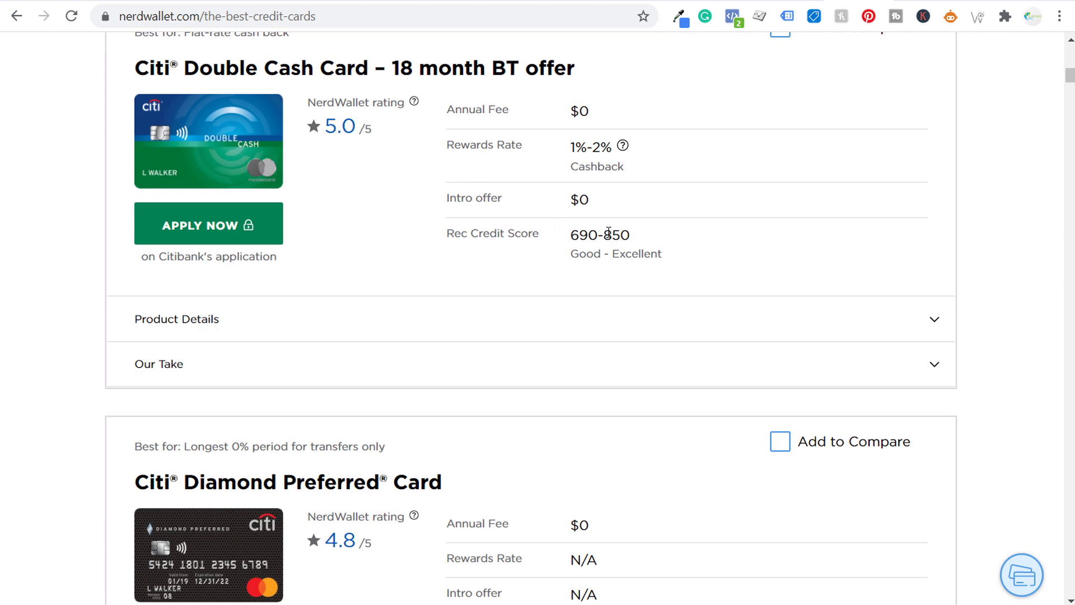
pyautogui.scroll(-4, 608, 233)
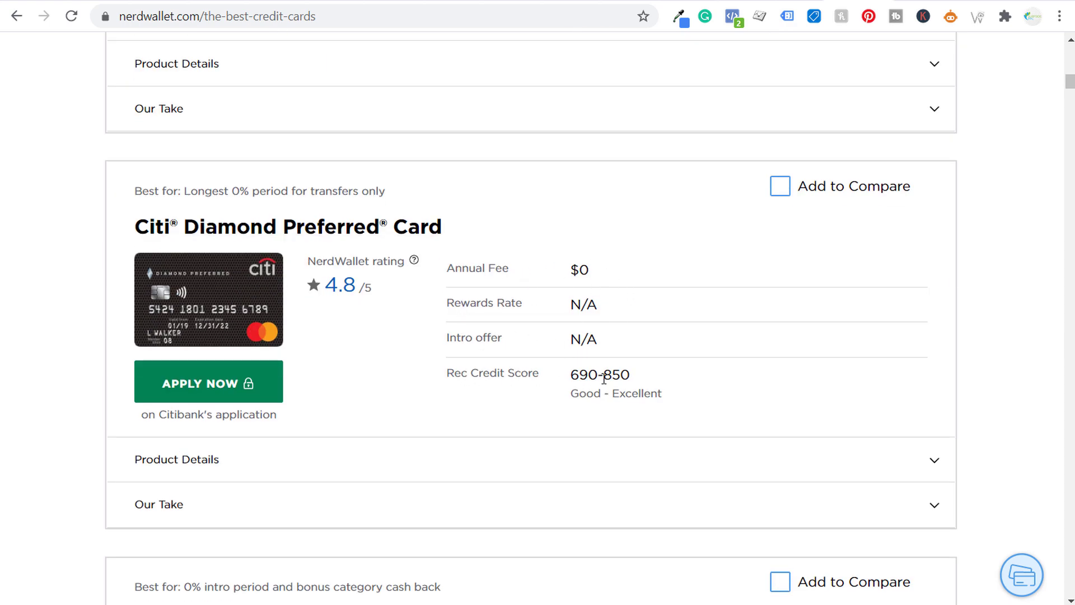
pyautogui.click(228, 468)
pyautogui.click(283, 472)
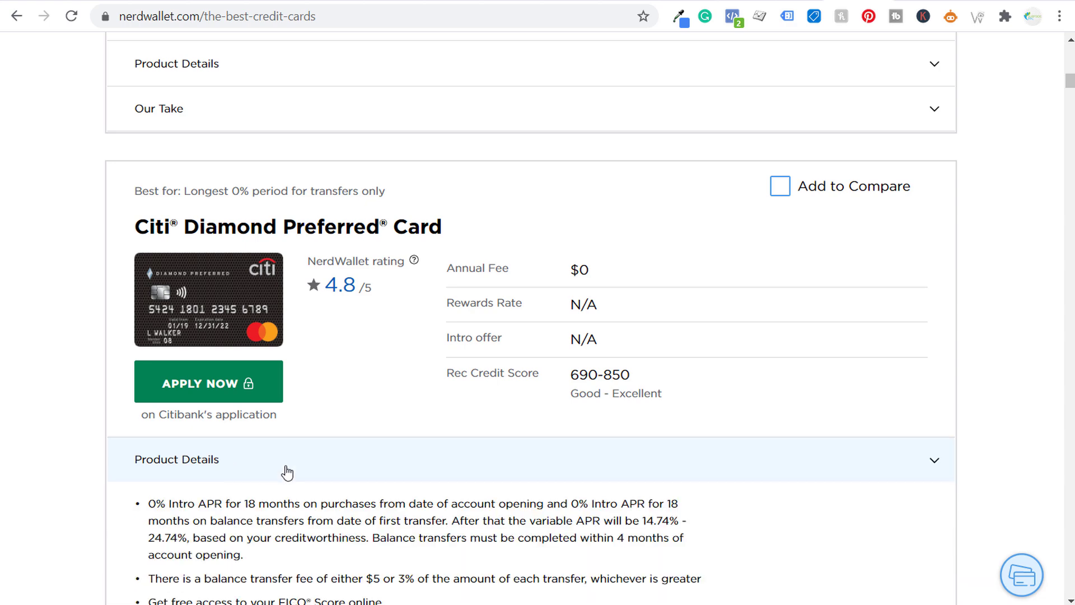
pyautogui.click(303, 507)
pyautogui.click(336, 514)
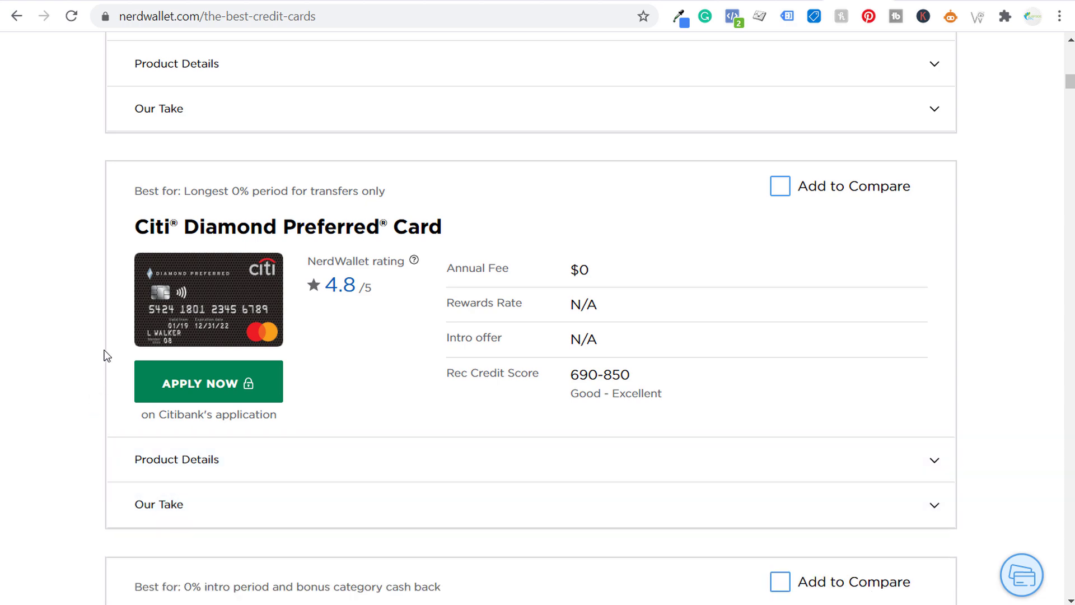
pyautogui.scroll(7, 99, 254)
pyautogui.scroll(10, 75, 263)
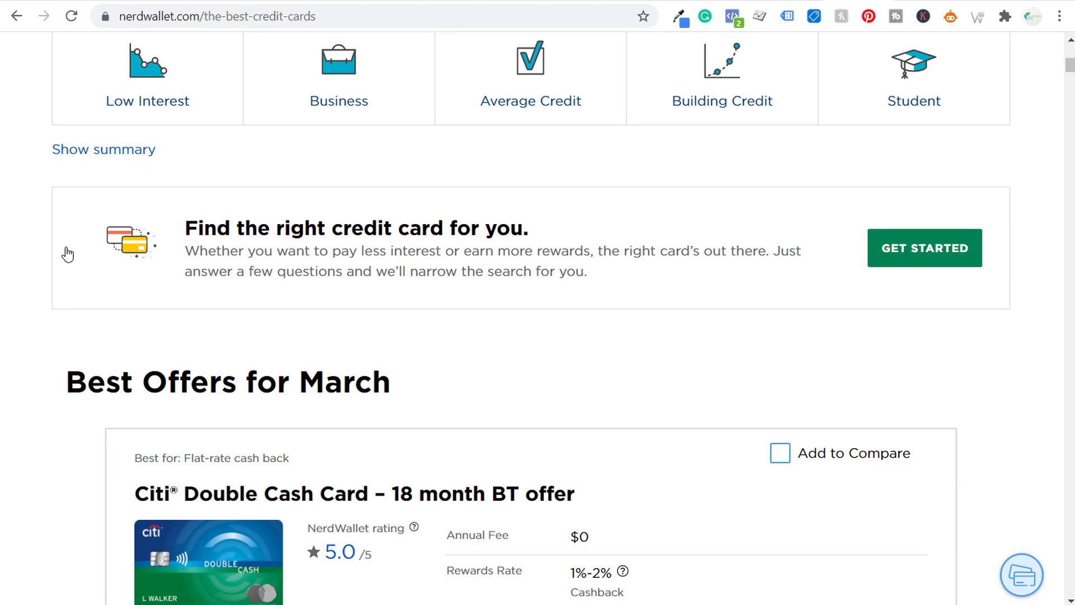
pyautogui.scroll(3, 100, 211)
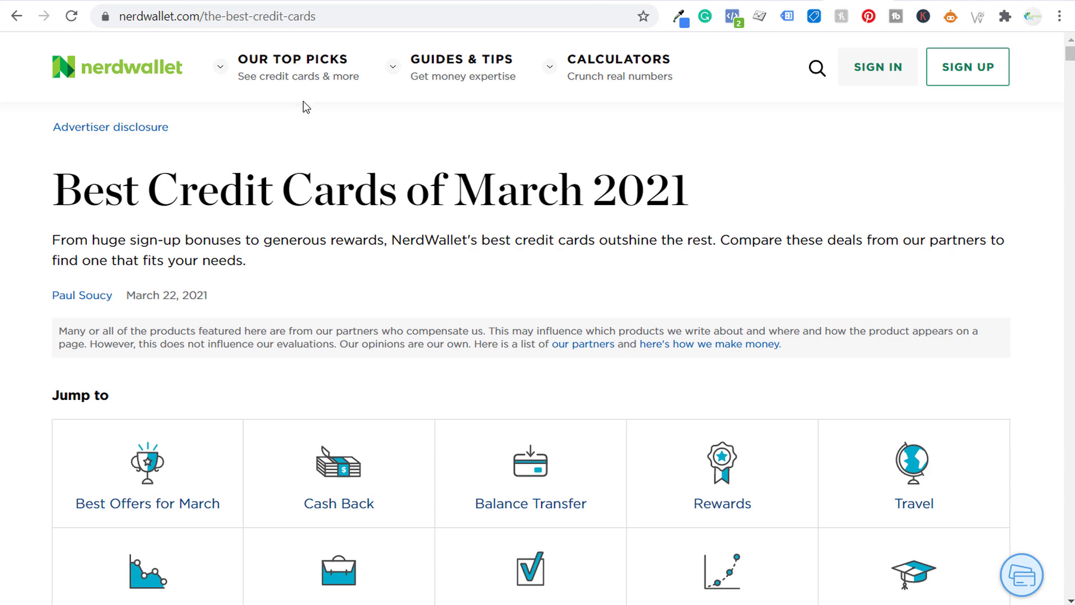
# Step: Back in the WordPress post editor, remove the blank line below the brown baskets products shortcode, and save and preview the draft
pyautogui.click(157, 0)
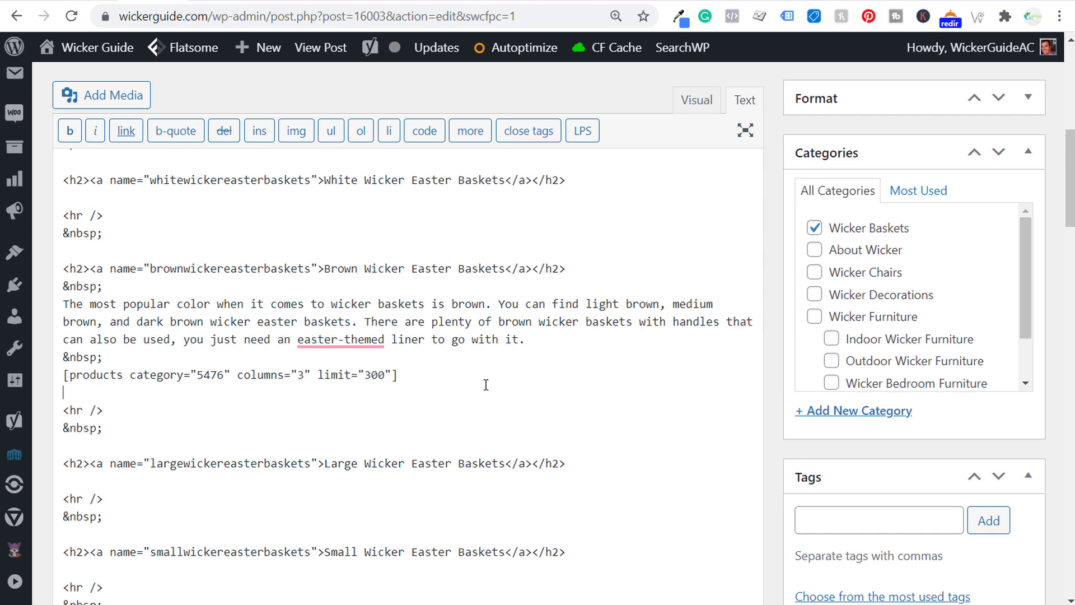
pyautogui.press('BackSpace')
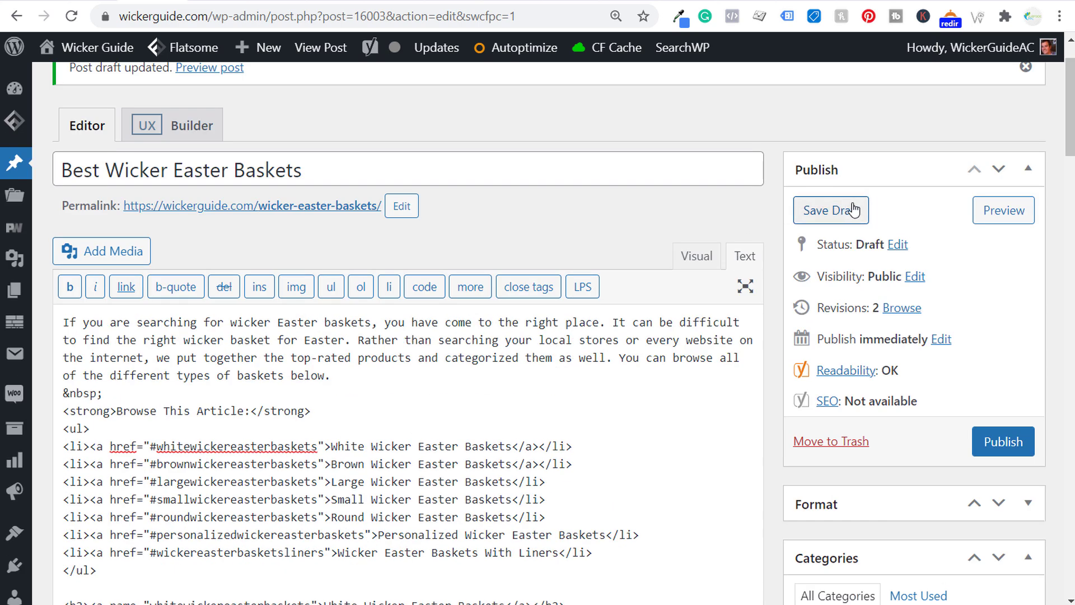
pyautogui.click(839, 212)
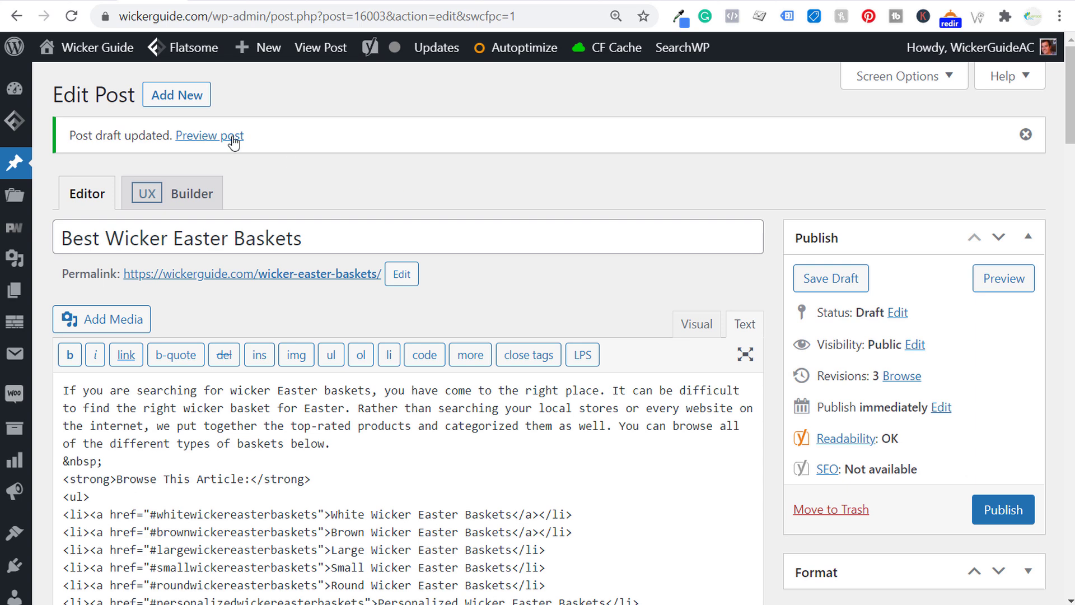
pyautogui.click(233, 136)
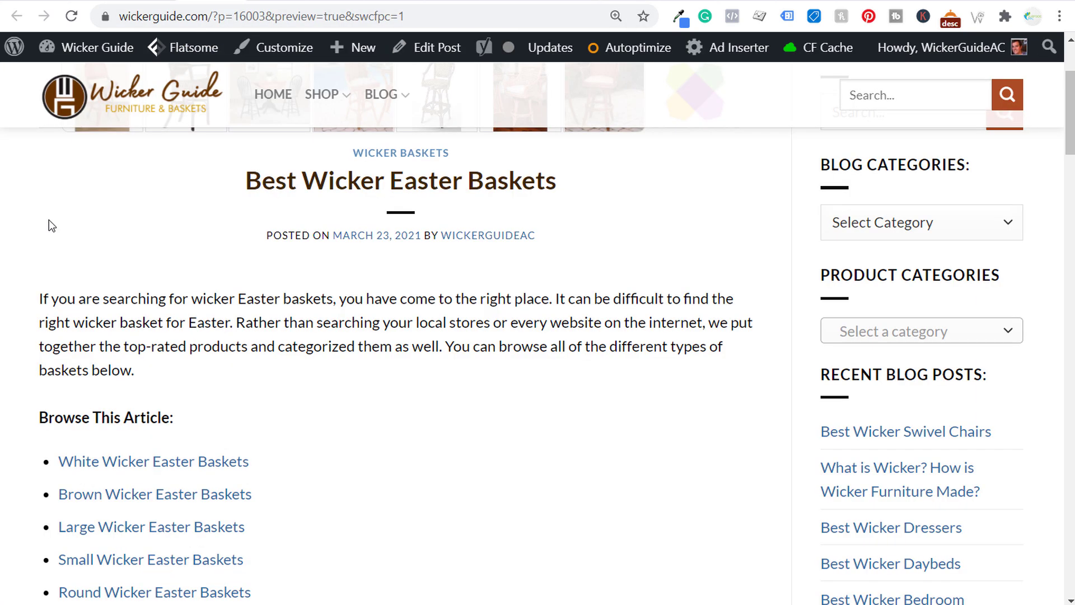
# Step: In the preview, follow the Brown Wicker Easter Baskets link in Browse This Article and review that section and the headings below it
pyautogui.scroll(-2, 149, 230)
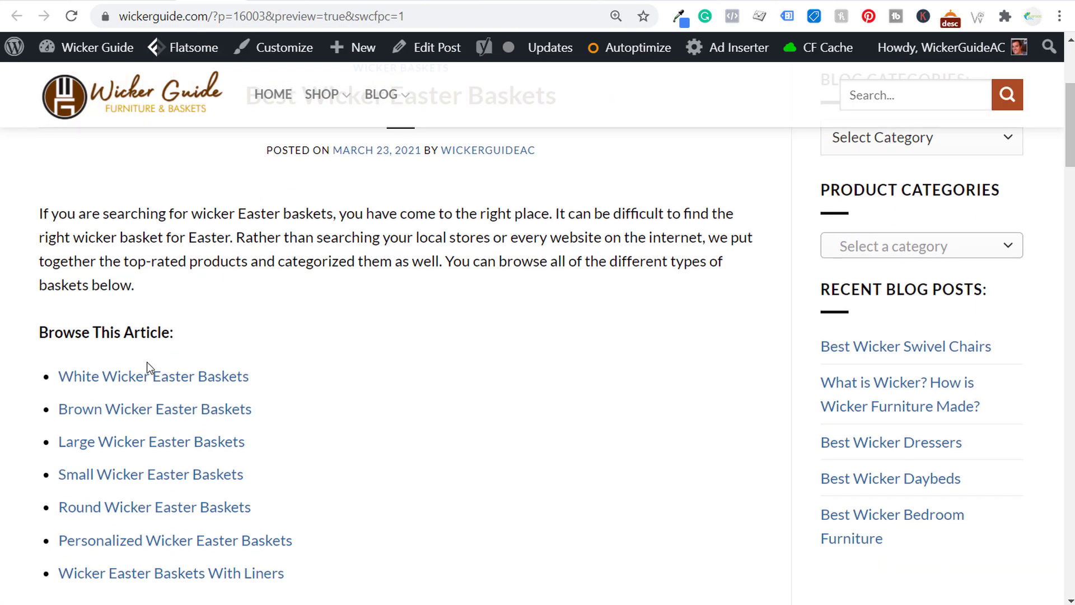
pyautogui.click(153, 411)
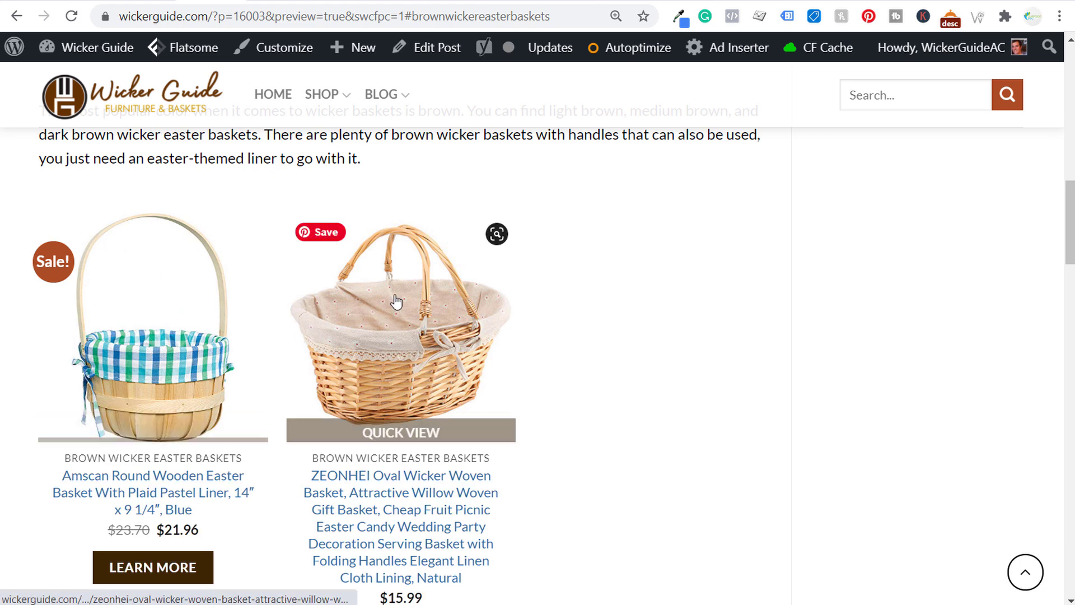
pyautogui.scroll(3, 492, 312)
pyautogui.scroll(-3, 493, 312)
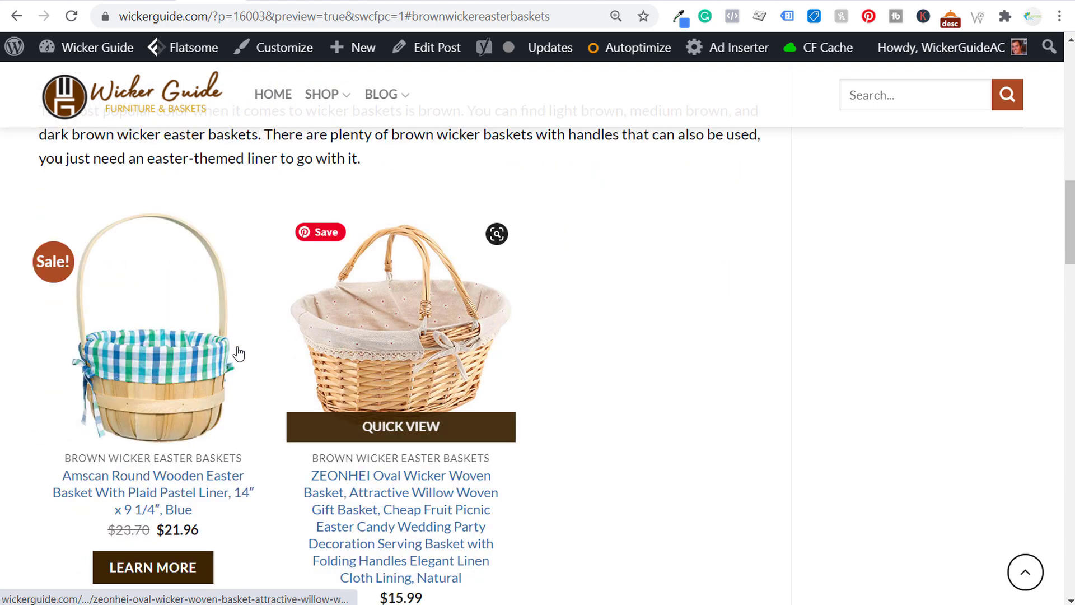
pyautogui.scroll(5, 472, 343)
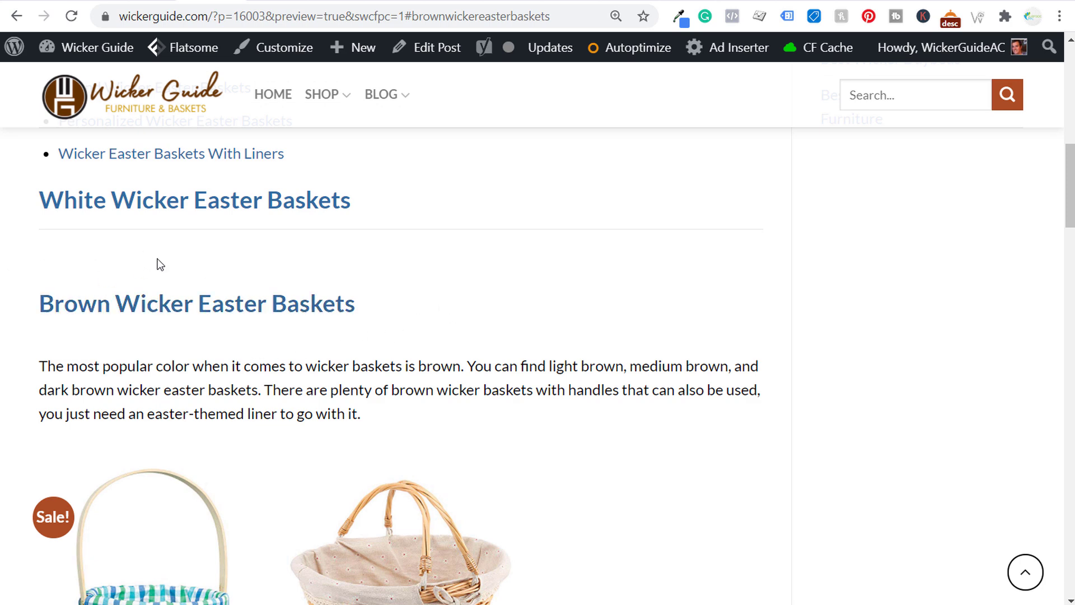
pyautogui.scroll(-9, 547, 347)
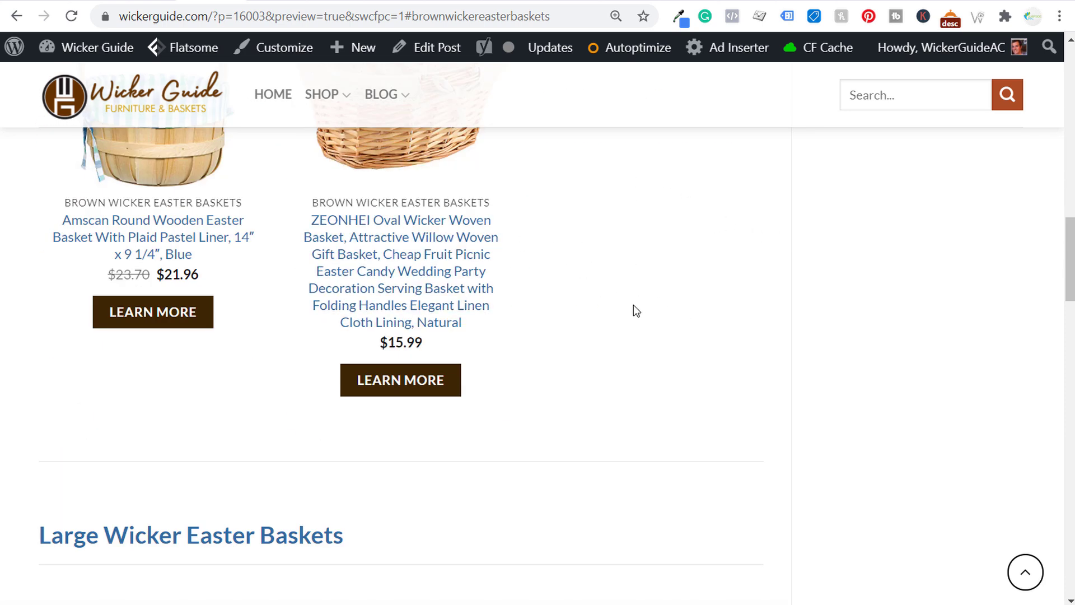
pyautogui.scroll(-10, 633, 310)
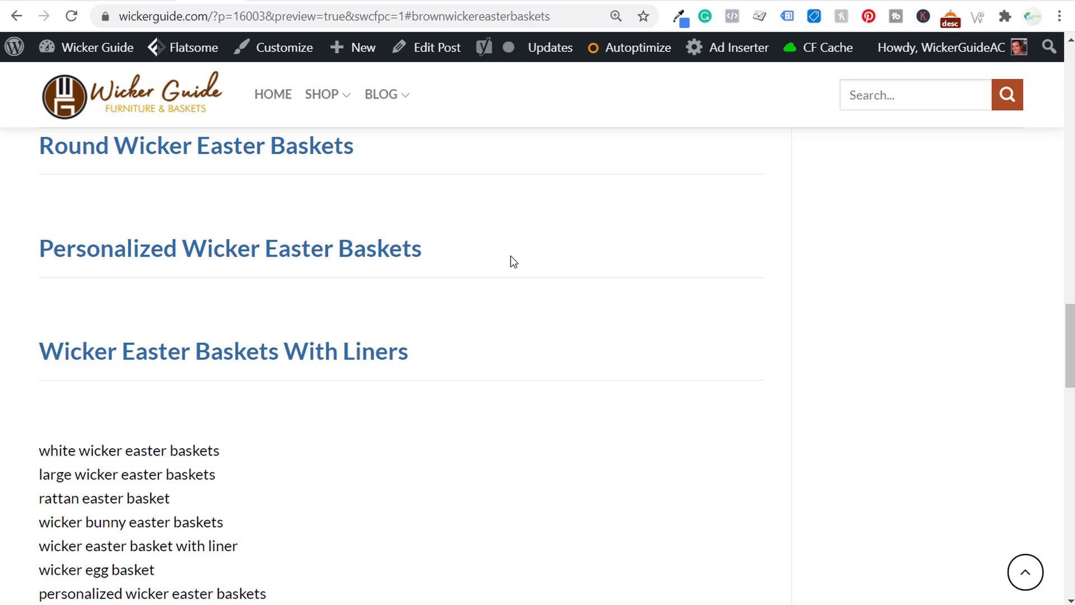
pyautogui.scroll(10, 509, 290)
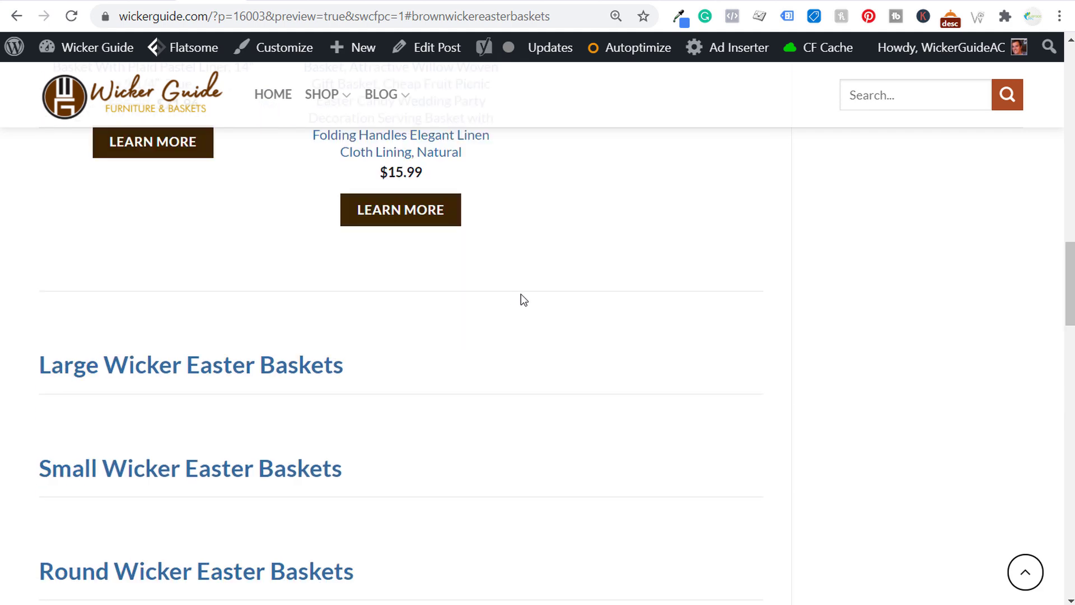
pyautogui.scroll(10, 636, 347)
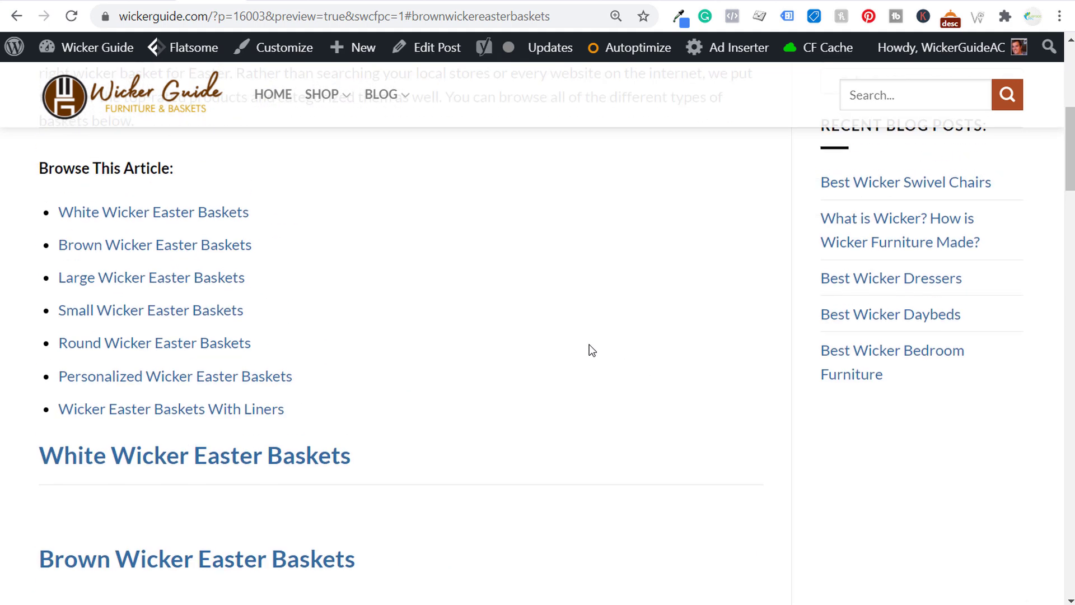
# Step: Follow the Personalized Wicker Easter Baskets link in Browse This Article and check the section it jumps to
pyautogui.click(197, 377)
pyautogui.scroll(1, 43, 175)
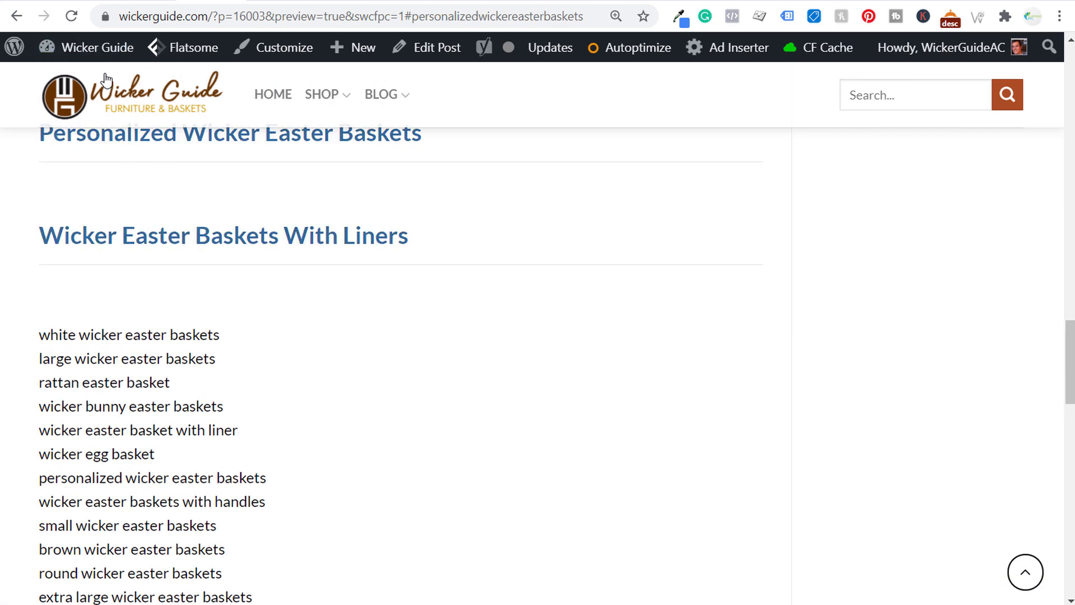
pyautogui.scroll(-1, 106, 120)
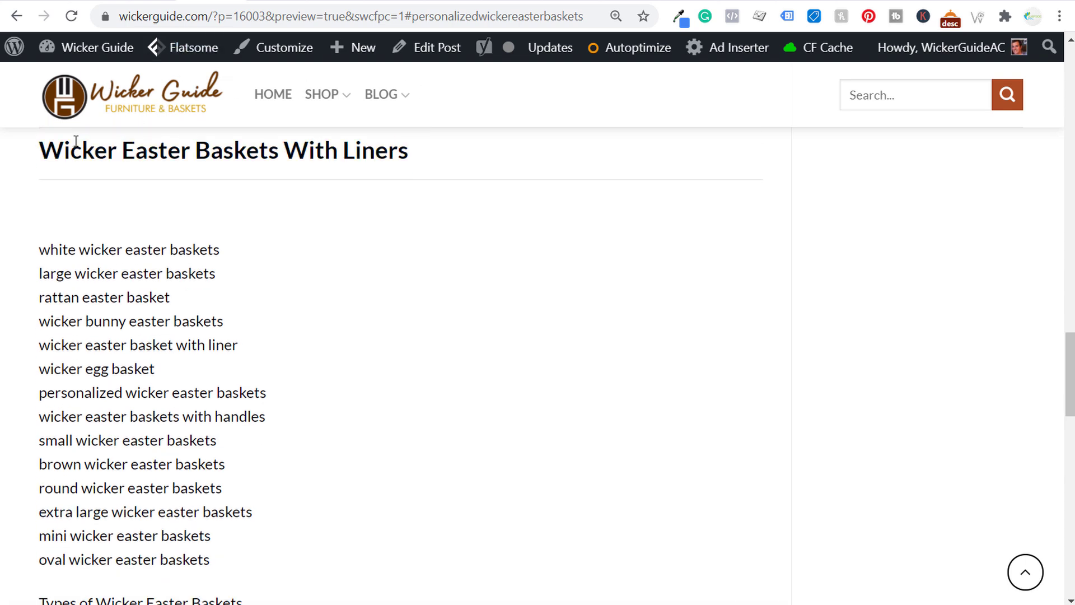
pyautogui.scroll(2, 324, 223)
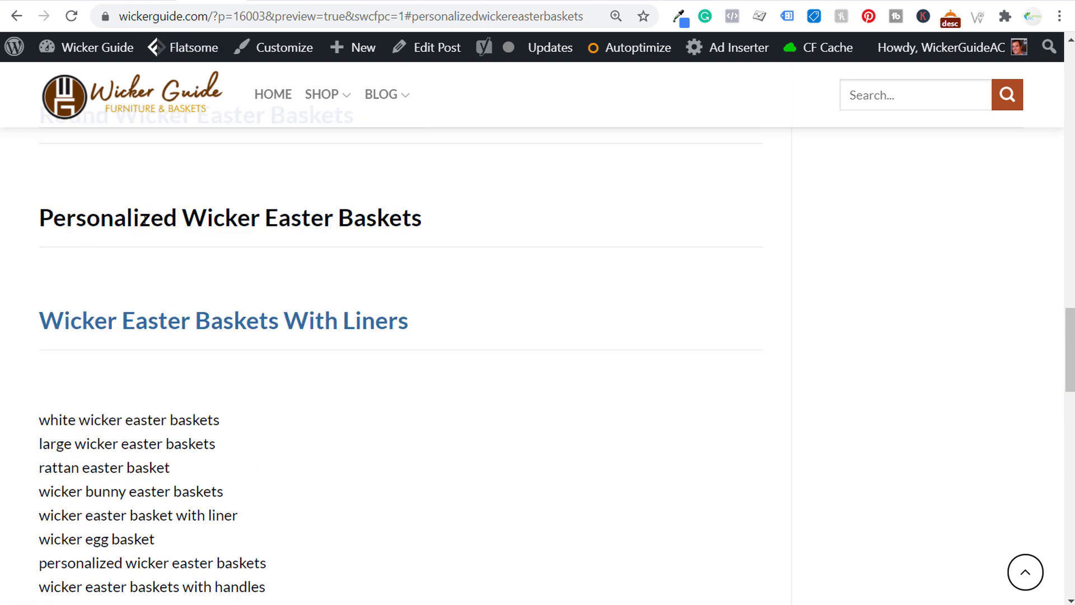
pyautogui.scroll(11, 495, 303)
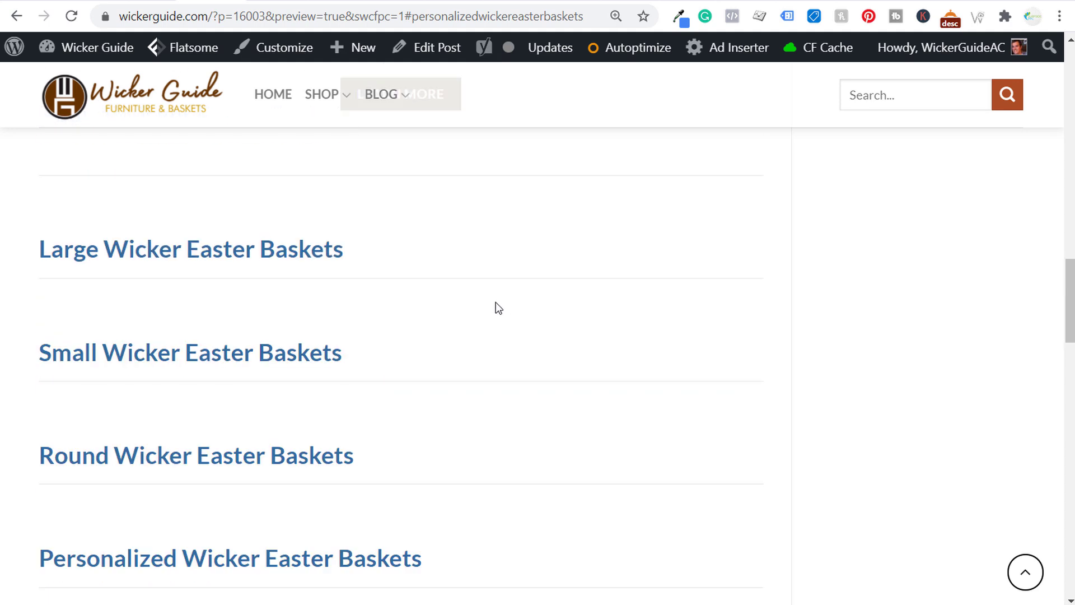
pyautogui.scroll(1, 647, 338)
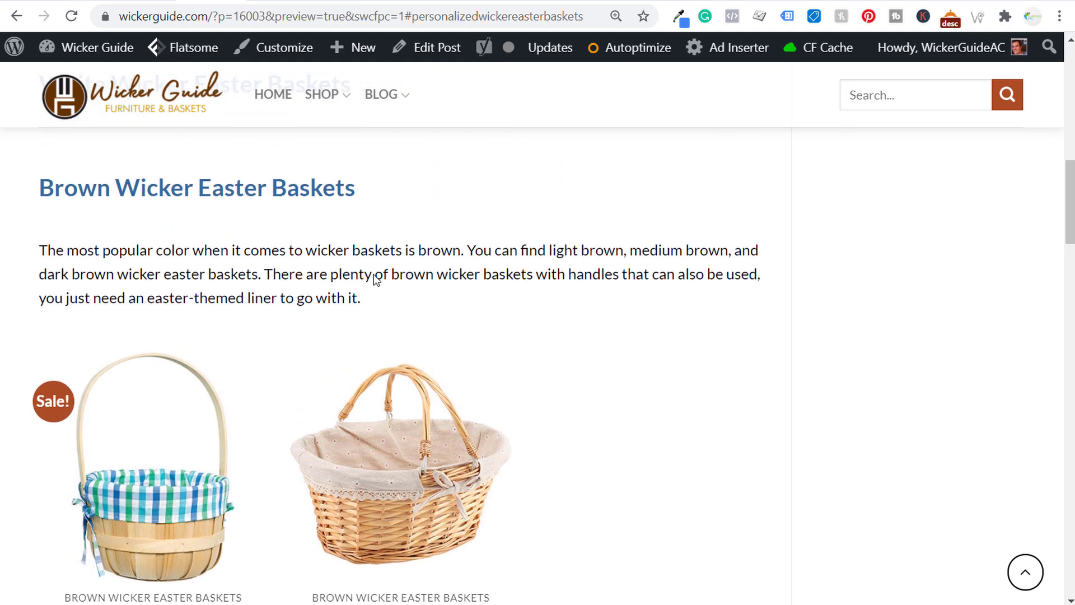
# Step: Examine the introductory paragraph of the brown baskets section and the layout around the Browse This Article list
pyautogui.moveTo(40, 247); pyautogui.dragTo(425, 291)
pyautogui.click(494, 298)
pyautogui.scroll(-2, 456, 306)
pyautogui.scroll(10, 671, 320)
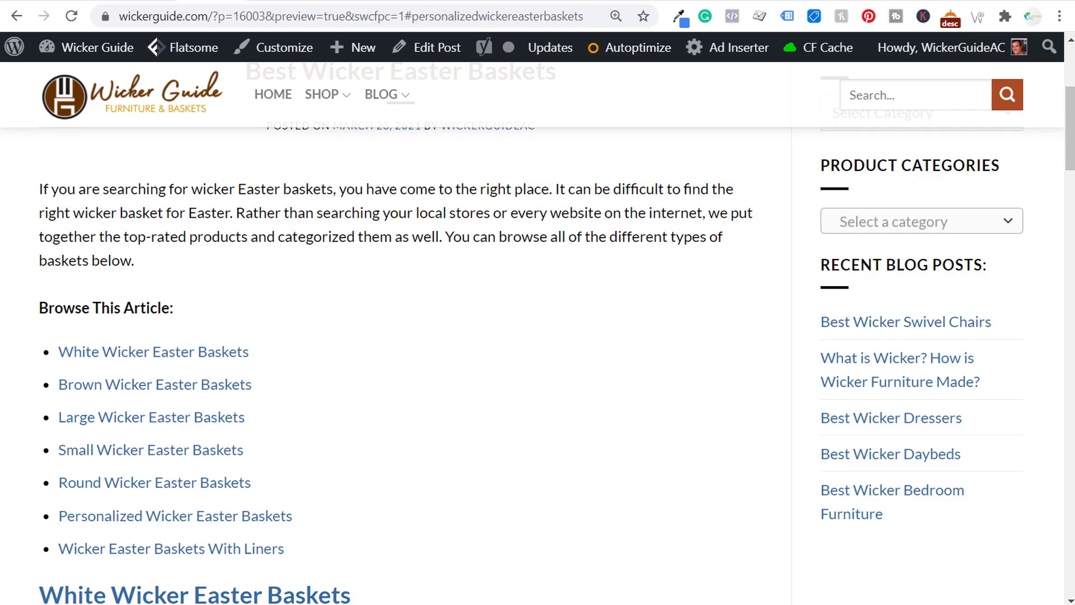
pyautogui.scroll(-5, 420, 379)
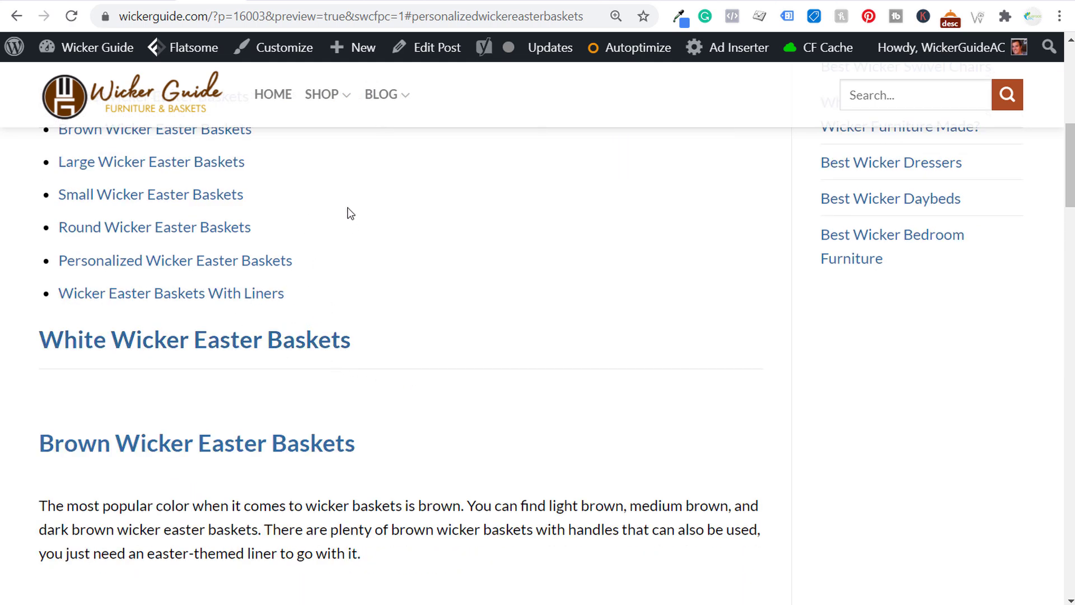
# Step: Back in the WordPress post editor, add the line "10 Best Wicker Easter Baskets" between the link list and the white baskets heading
pyautogui.click(164, 3)
pyautogui.scroll(-1, 356, 406)
pyautogui.scroll(-5, 356, 407)
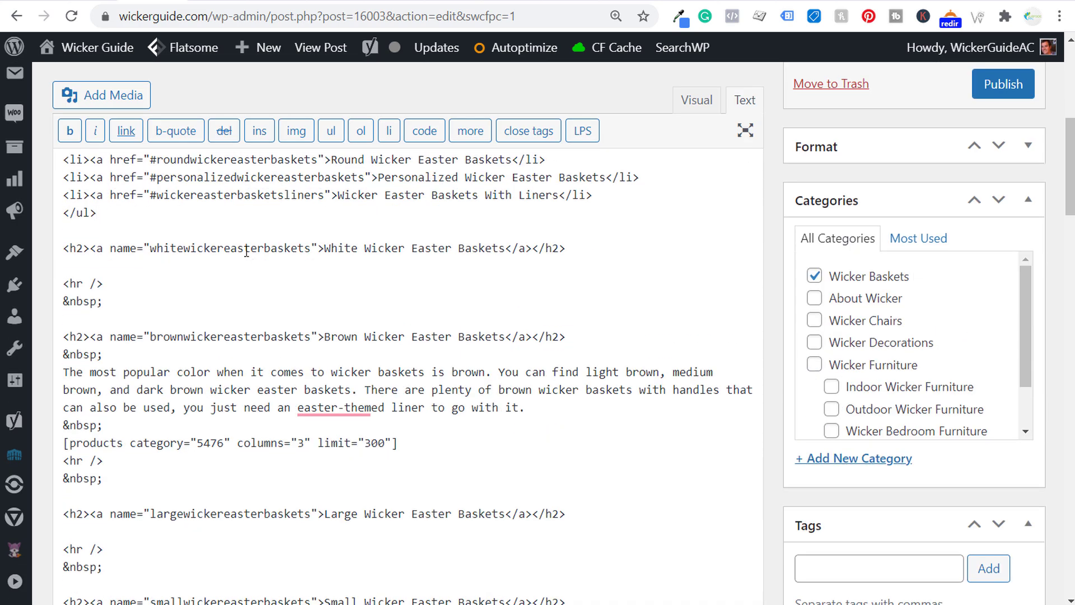
pyautogui.scroll(-3, 246, 251)
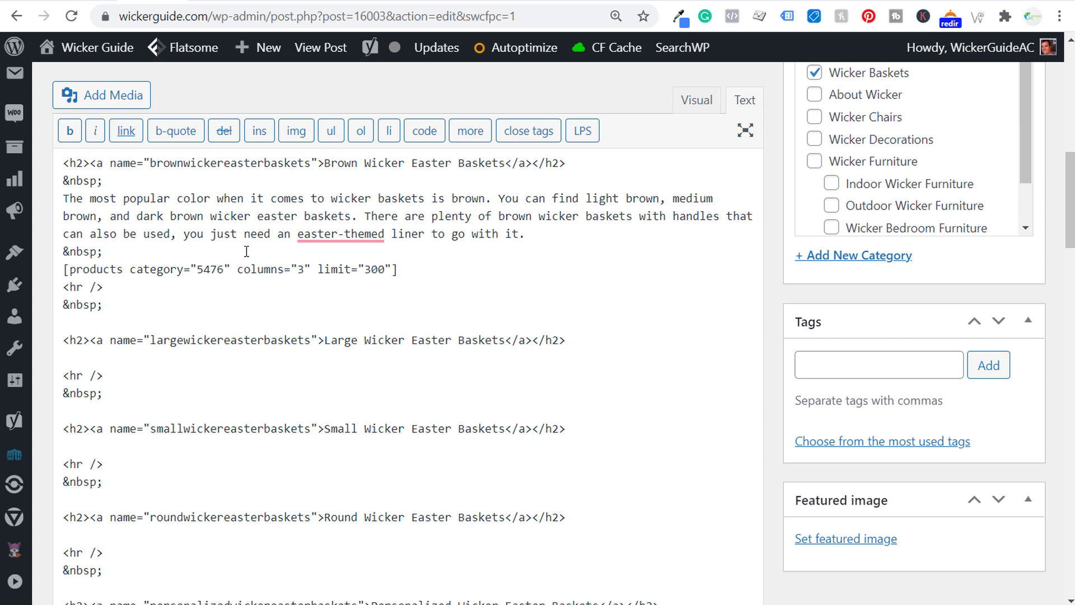
pyautogui.scroll(4, 368, 343)
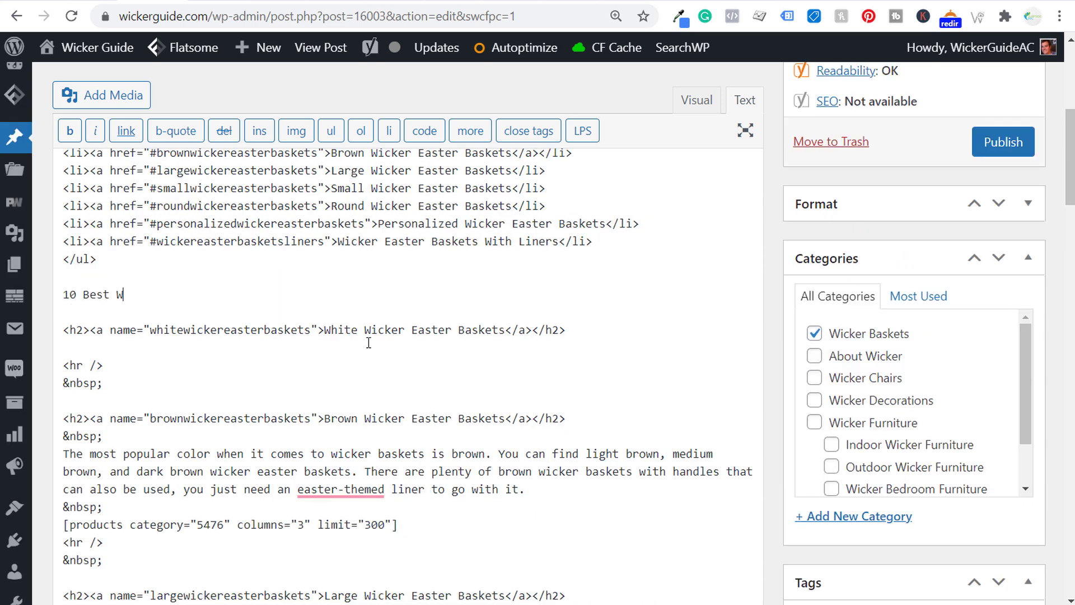
pyautogui.write('icker Easter Baskets')
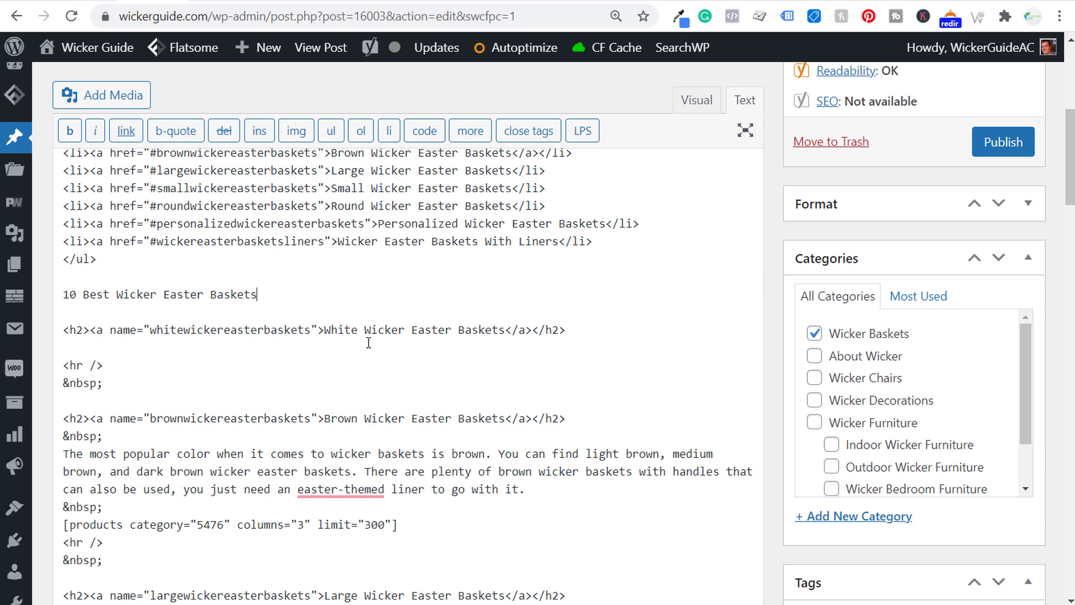
# Step: Insert an <hr /> divider and an &nbsp; spacer line directly below the closing </ul> of the link list
pyautogui.click(128, 262)
pyautogui.press('Return')
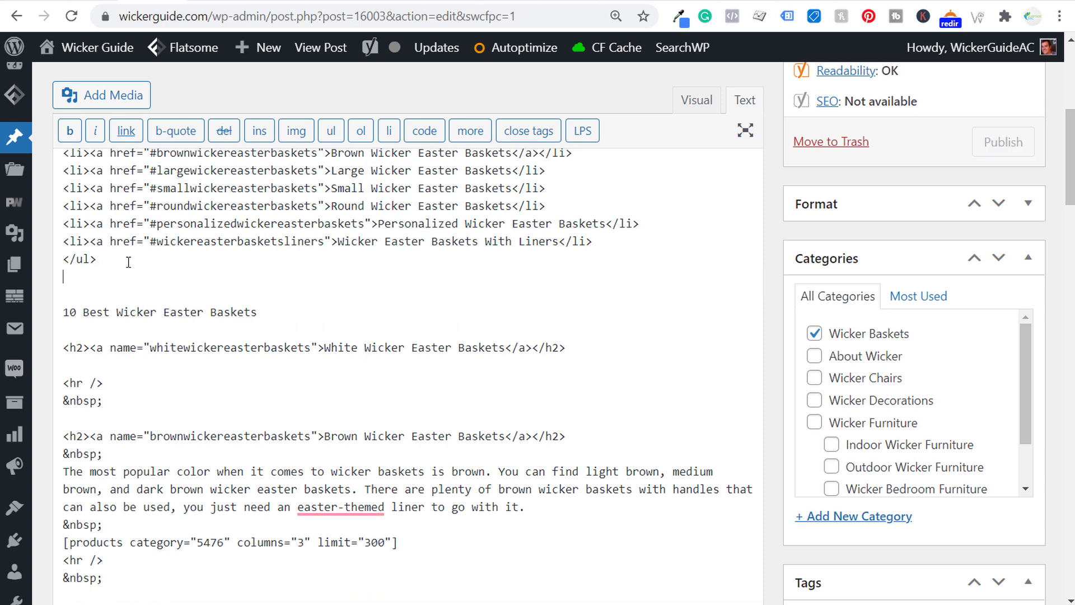
pyautogui.write('<hr />')
pyautogui.press('Return')
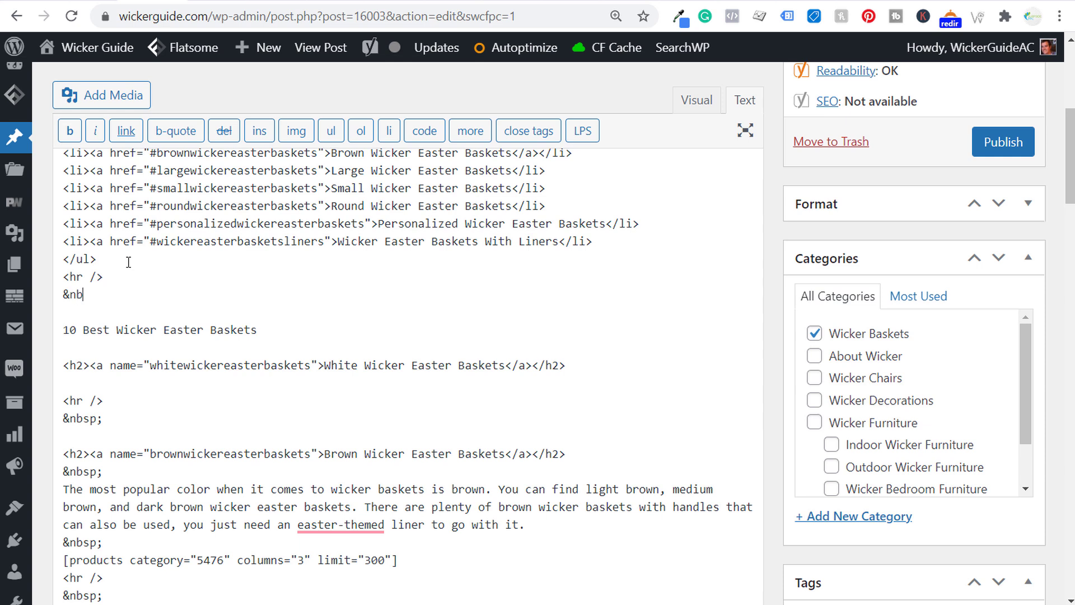
# Step: Wrap the "10 Best Wicker Easter Baskets" line in <h2> and </h2> tags copied from the white baskets heading
pyautogui.moveTo(90, 365); pyautogui.dragTo(66, 360)
pyautogui.hotkey('ctrl', 'c')
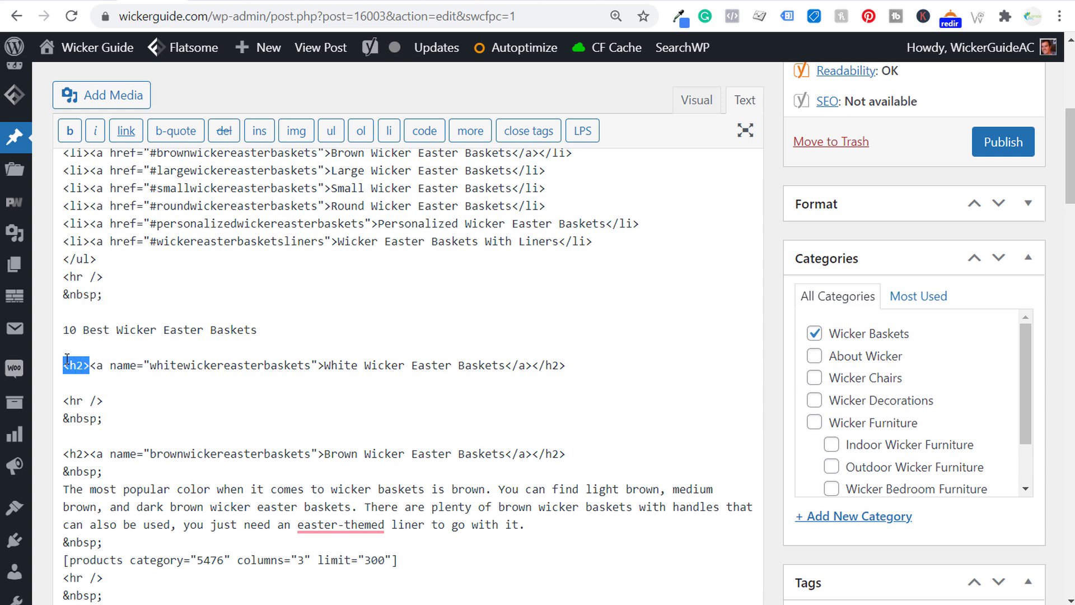
pyautogui.click(62, 330)
pyautogui.hotkey('ctrl', 'v')
pyautogui.moveTo(570, 364); pyautogui.dragTo(535, 365)
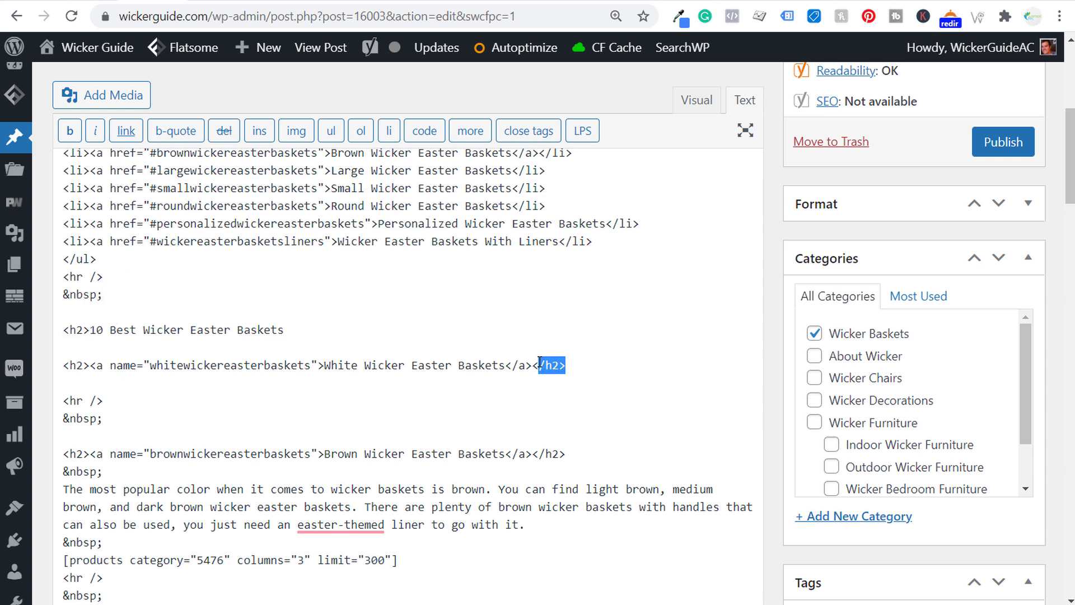
pyautogui.hotkey('ctrl', 'c')
pyautogui.click(355, 330)
pyautogui.hotkey('ctrl', 'v')
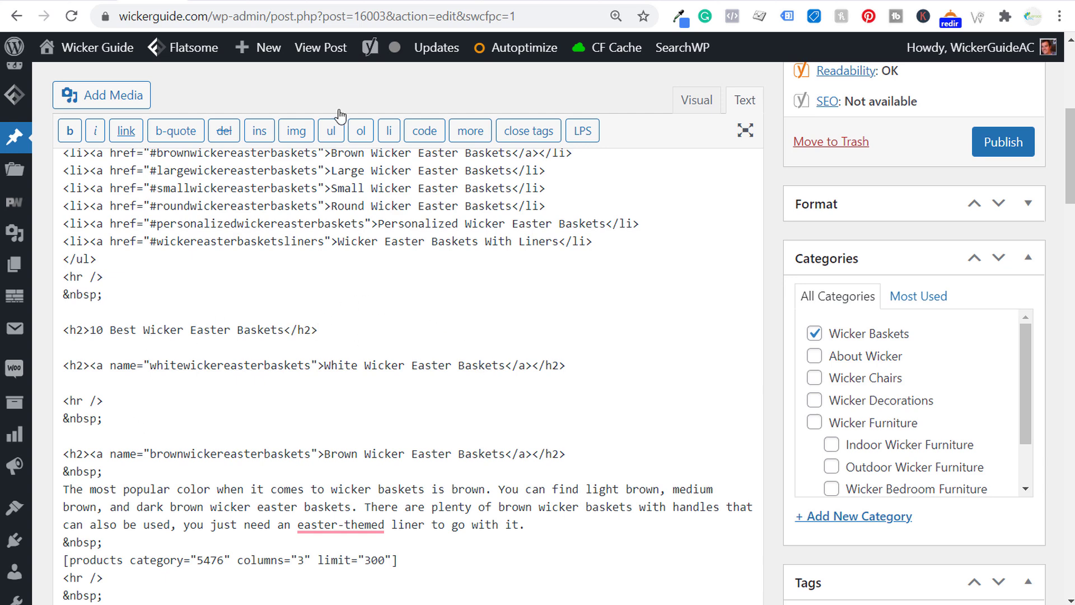
# Step: Switch to the Amazon results page and search for "wicker easter basket"
pyautogui.hotkey('ctrl', 'Tab')
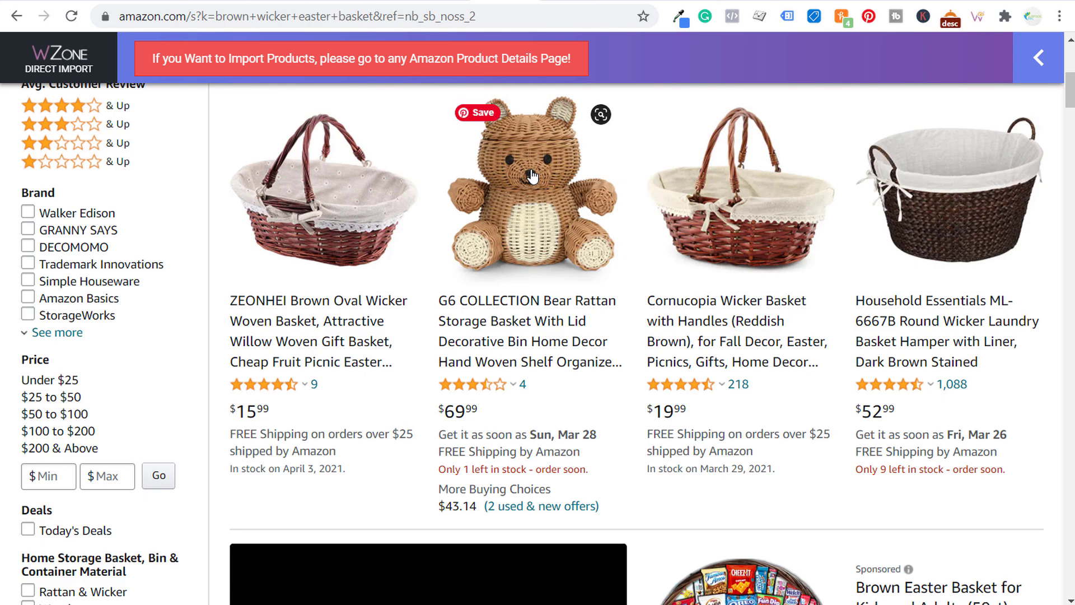
pyautogui.scroll(5, 499, 182)
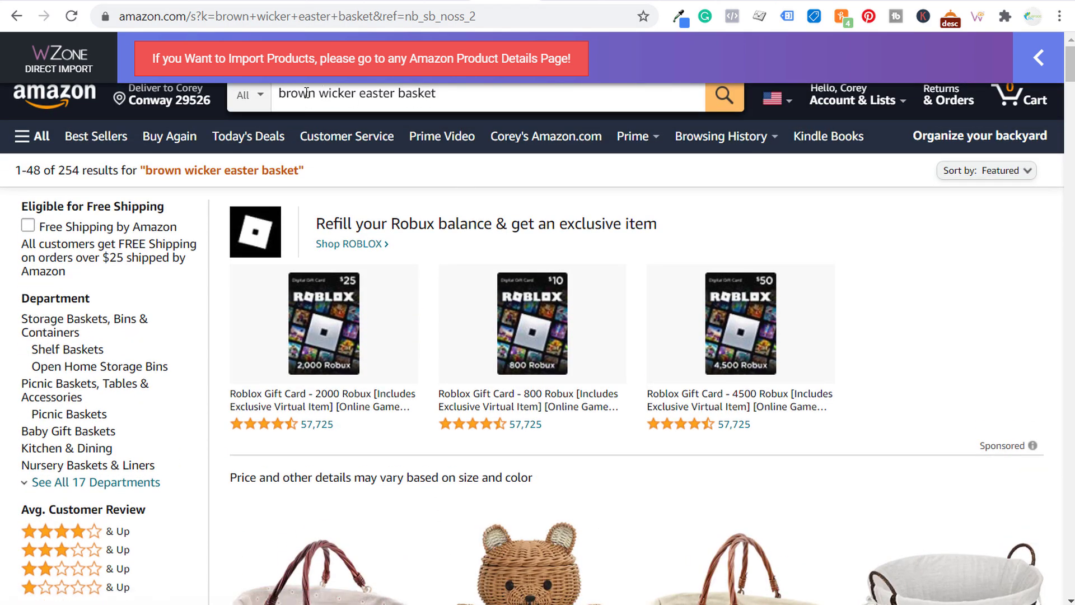
pyautogui.doubleClick(306, 92)
pyautogui.press('BackSpace')
pyautogui.press('Return')
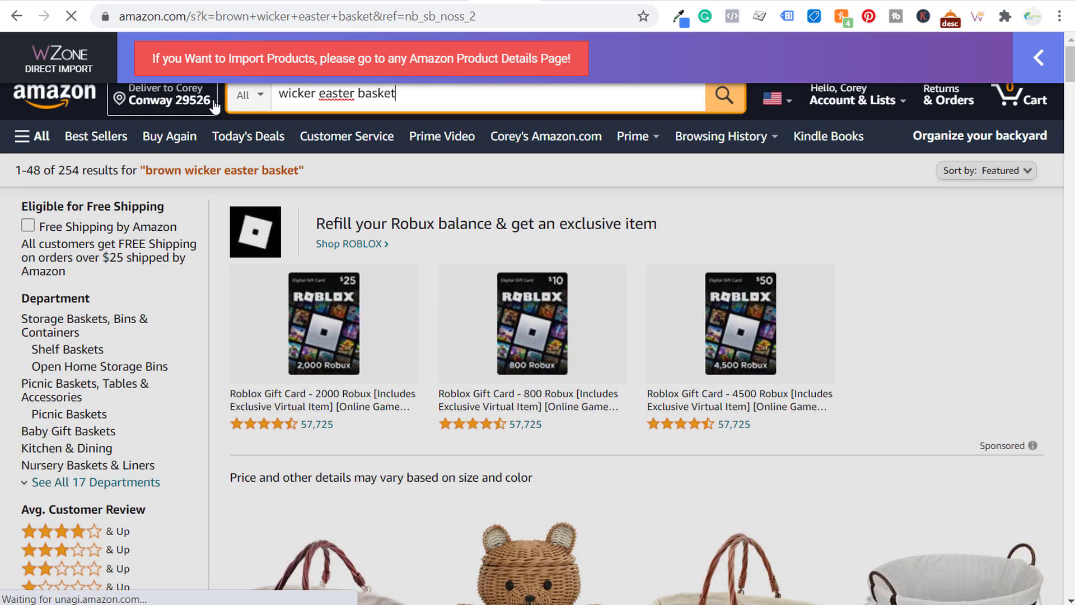
# Step: Sort the Amazon results by Avg. Customer Review and look through the listed baskets
pyautogui.click(980, 178)
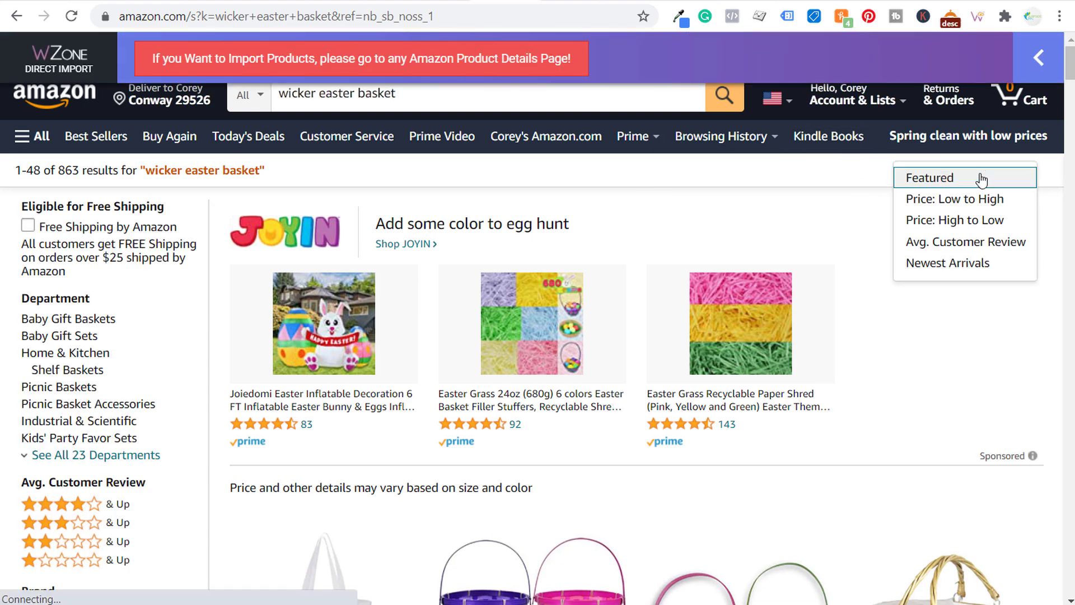
pyautogui.click(965, 241)
pyautogui.scroll(-1, 956, 250)
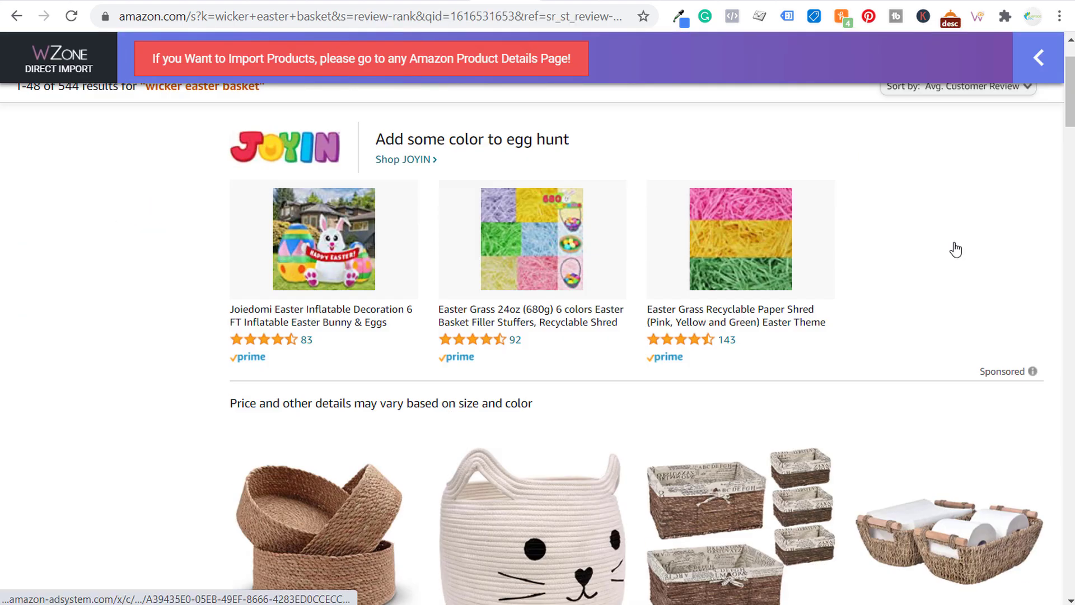
pyautogui.scroll(-6, 955, 250)
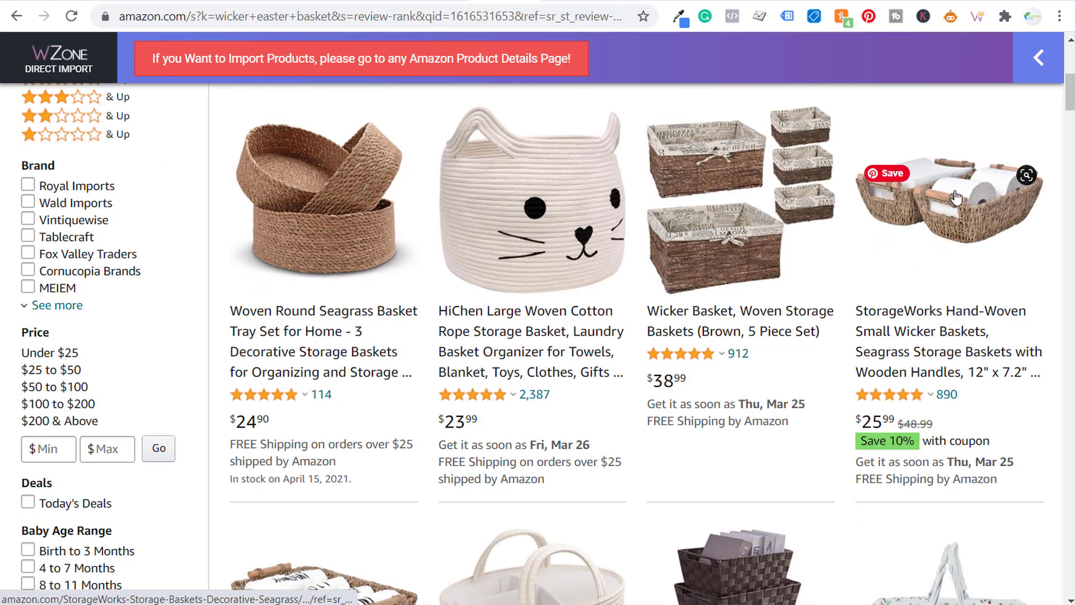
pyautogui.scroll(-5, 955, 197)
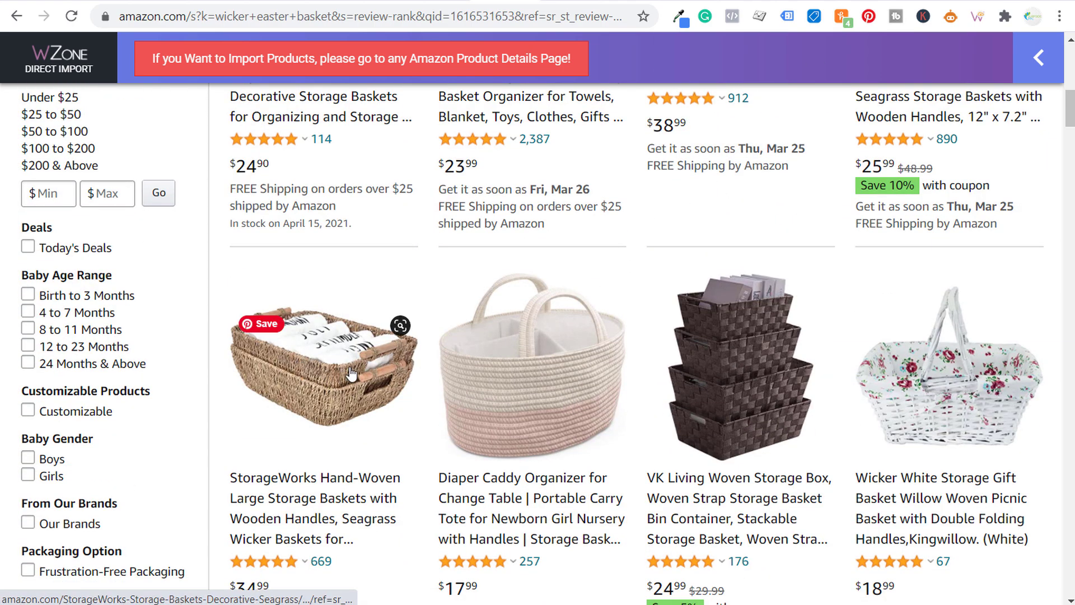
pyautogui.scroll(-9, 351, 373)
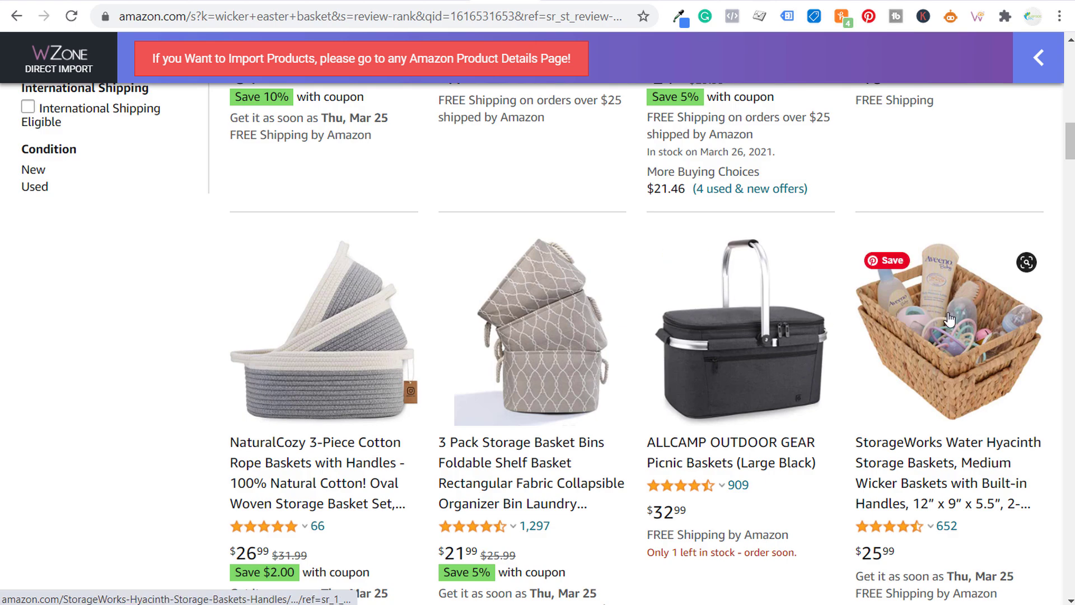
pyautogui.scroll(20, 950, 318)
# Step: Sort the Amazon results by Featured and look through the listed Easter baskets for candidate products
pyautogui.click(957, 171)
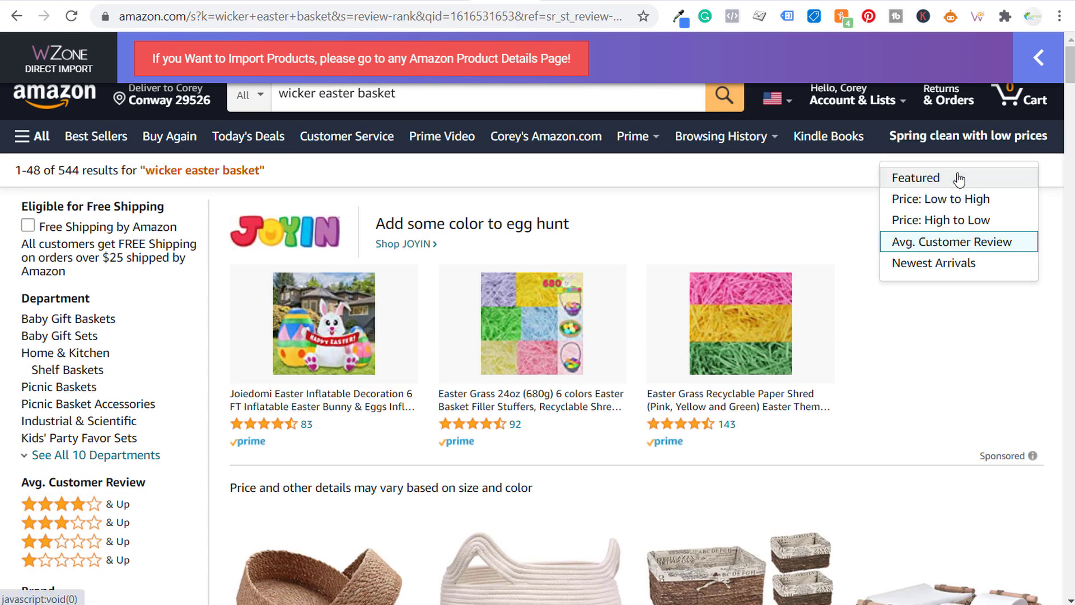
pyautogui.click(940, 178)
pyautogui.scroll(-6, 898, 292)
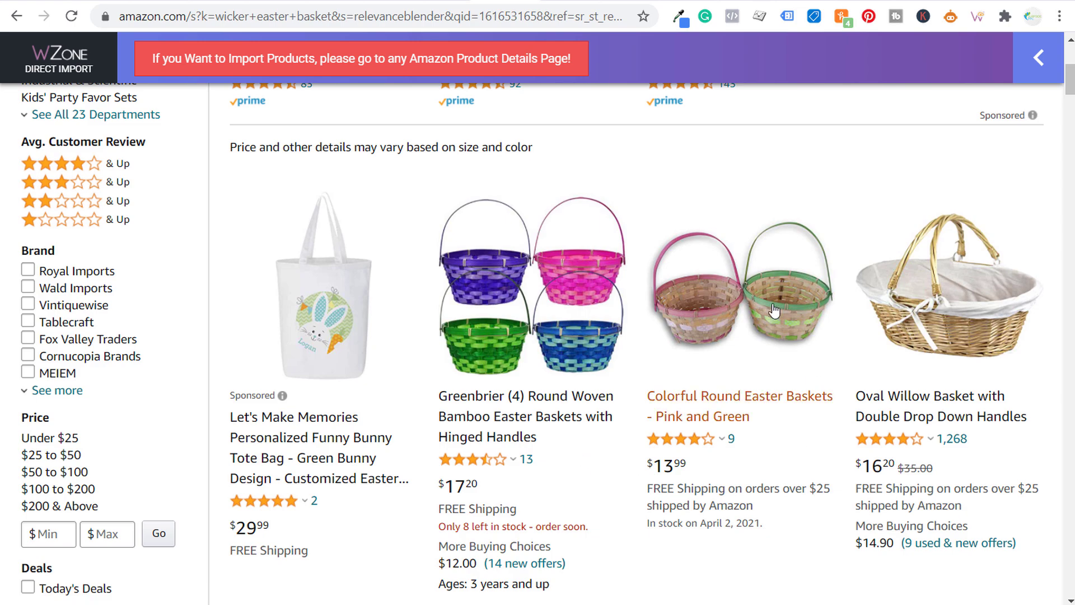
pyautogui.scroll(-8, 921, 280)
pyautogui.scroll(-15, 921, 280)
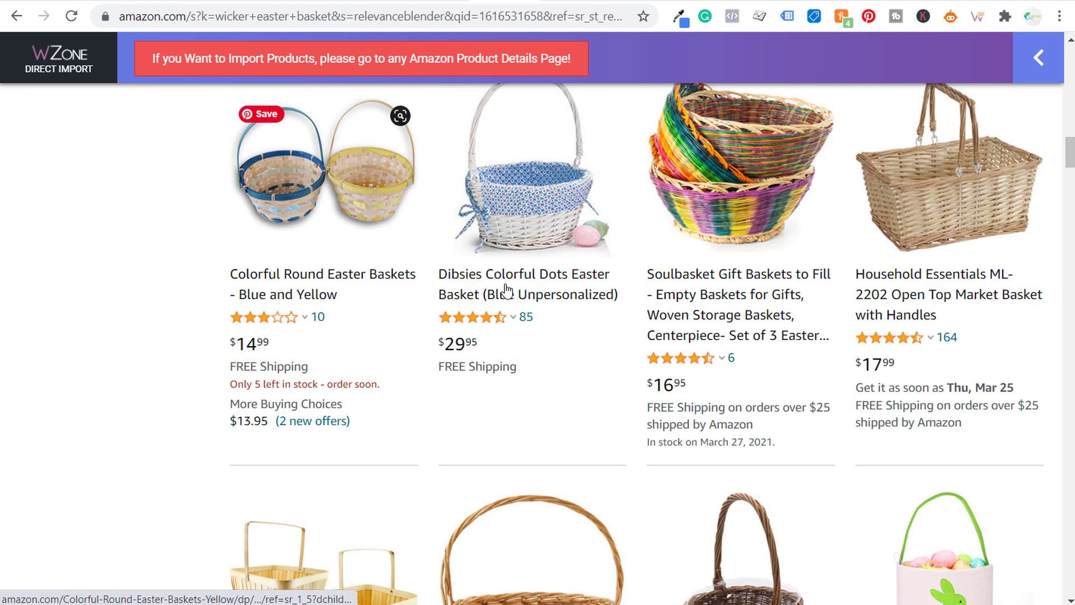
# Step: Finish looking through the Amazon basket results, switch to the WordPress admin and look through the list of all products
pyautogui.scroll(-9, 565, 377)
pyautogui.scroll(-4, 584, 418)
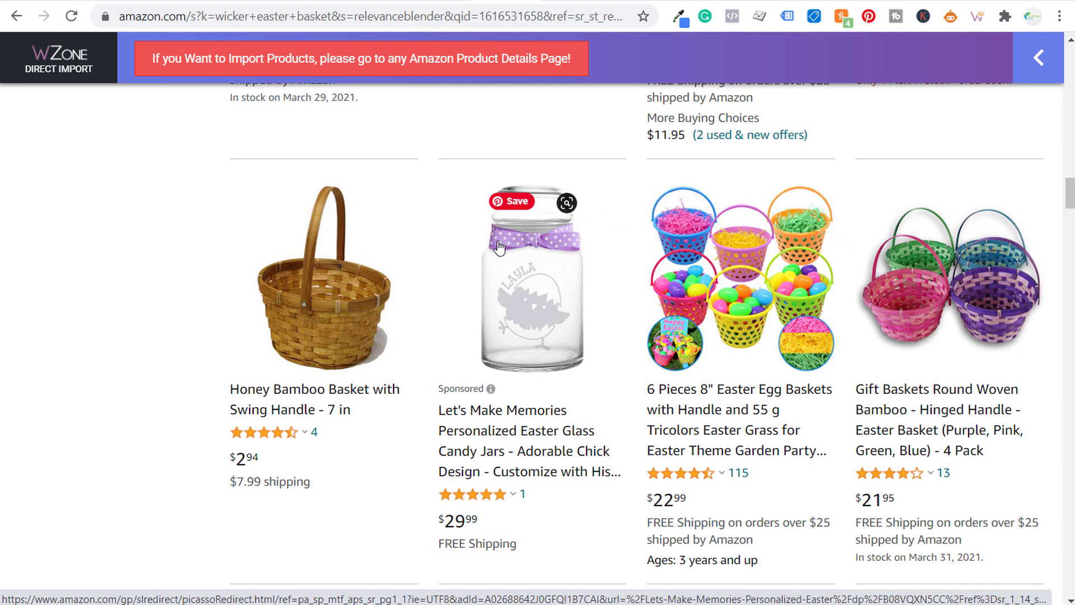
pyautogui.click(98, 1)
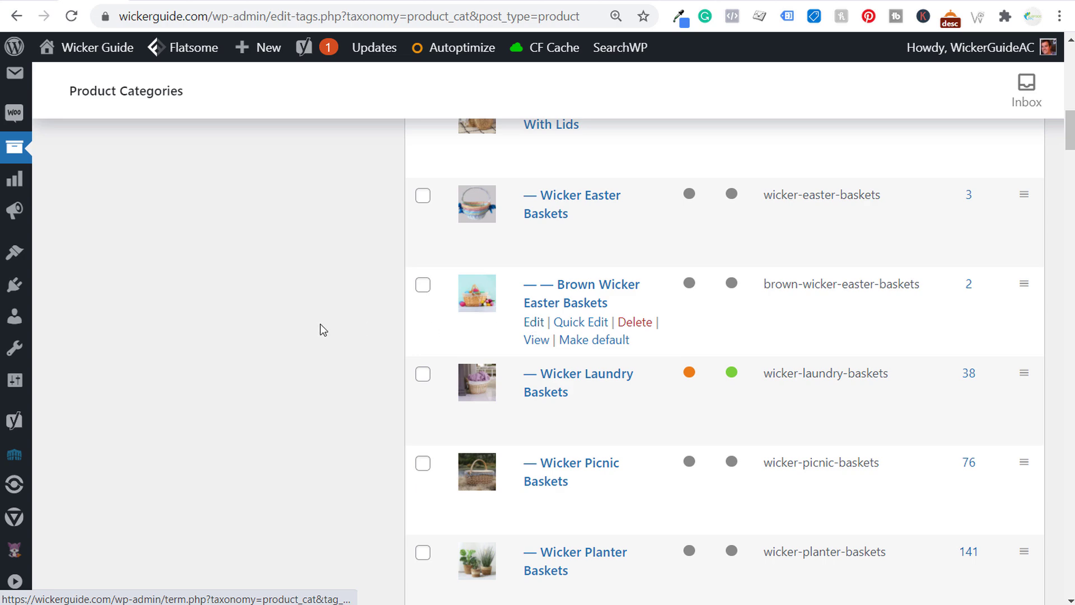
pyautogui.moveTo(16, 154)
pyautogui.click(71, 182)
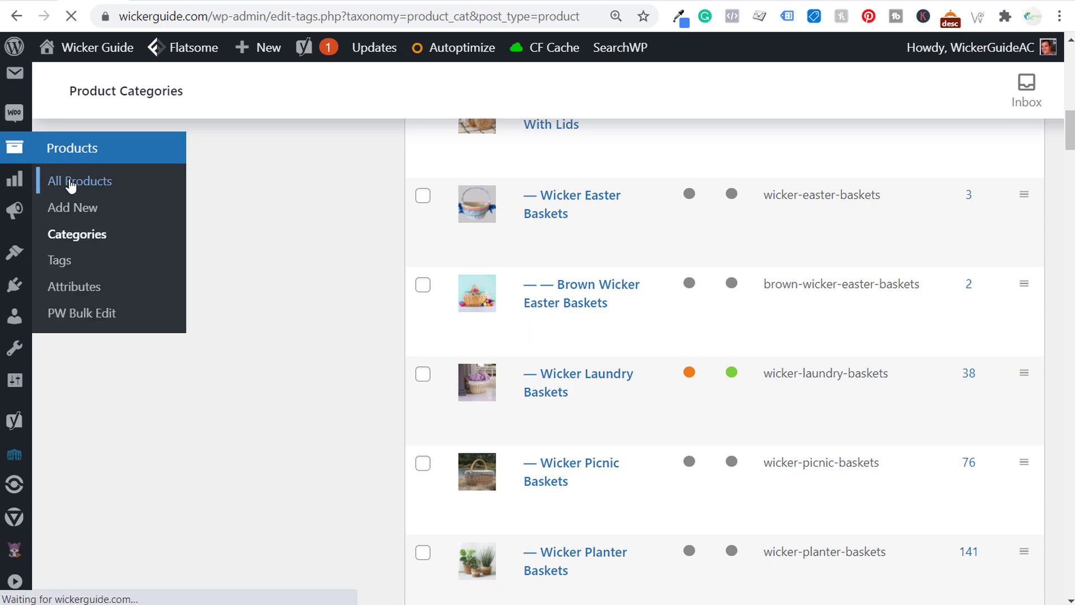
pyautogui.scroll(-10, 567, 352)
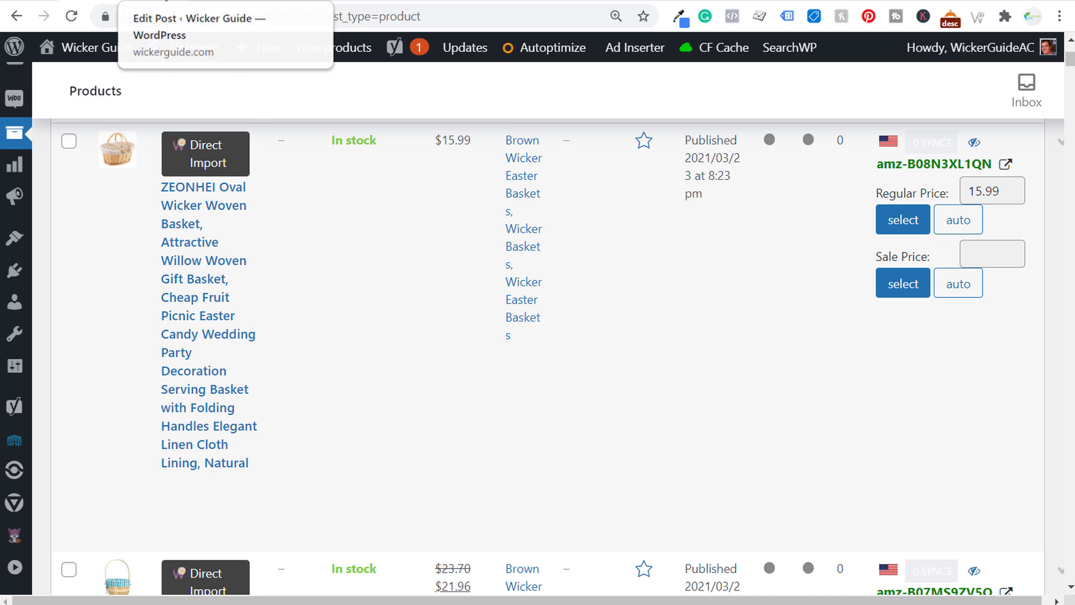
# Step: Return to the post and change the number in the "10 Best Wicker Easter Baskets" heading to 3
pyautogui.click(164, 1)
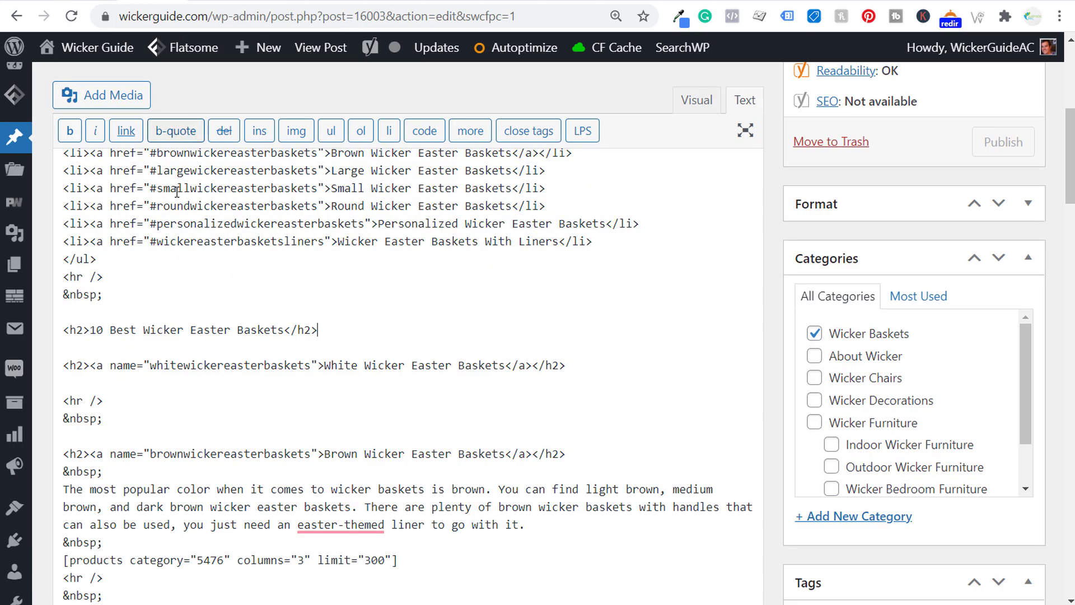
pyautogui.click(104, 329)
pyautogui.press('BackSpace')
pyautogui.press('BackSpace')
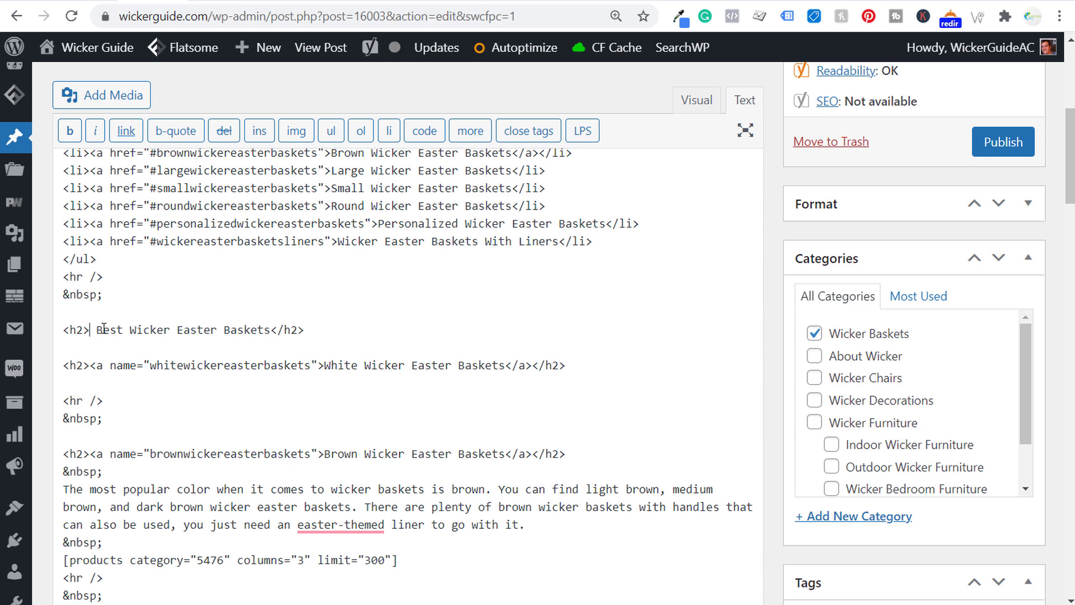
pyautogui.write('3')
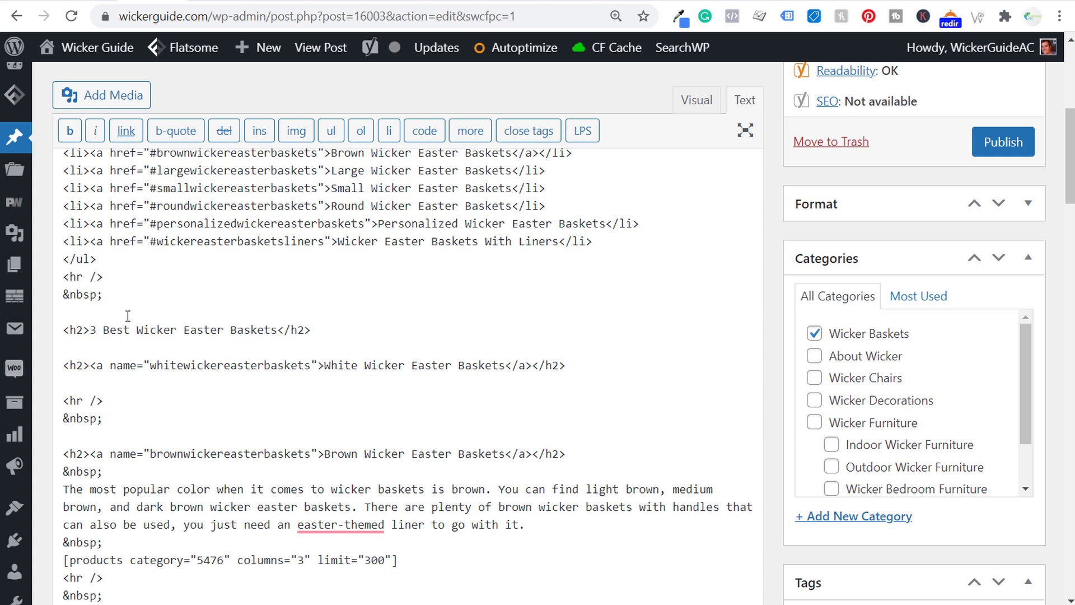
# Step: Add an &nbsp; line and the shortcode [products ids="" columns="3" limit="300"] under the "3 Best Wicker Easter Baskets" heading
pyautogui.click(327, 329)
pyautogui.press('Return')
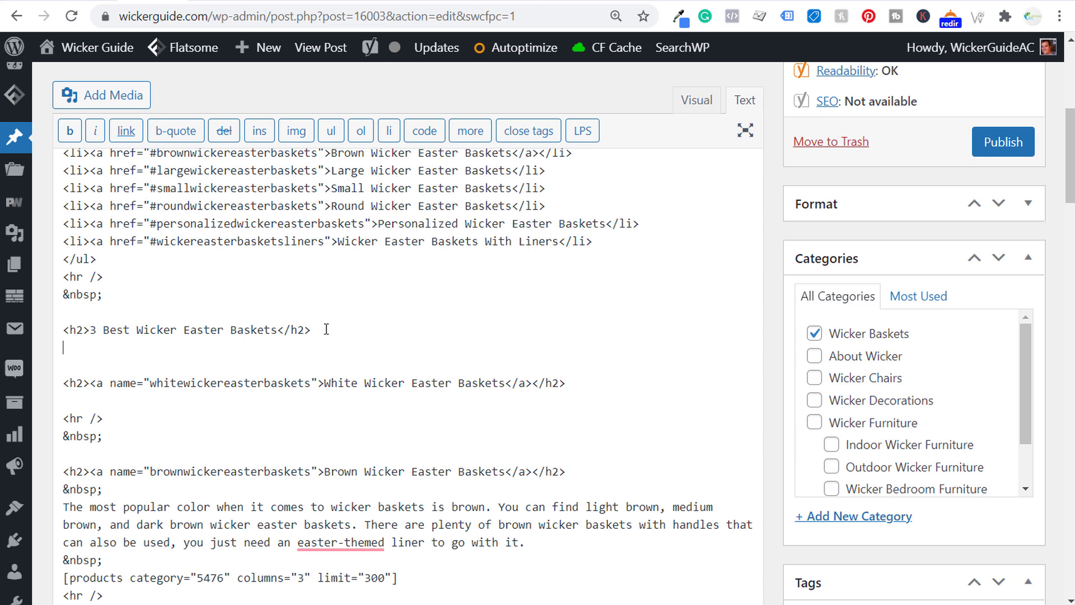
pyautogui.write('&nbsp;')
pyautogui.press('Return')
pyautogui.write('[produc')
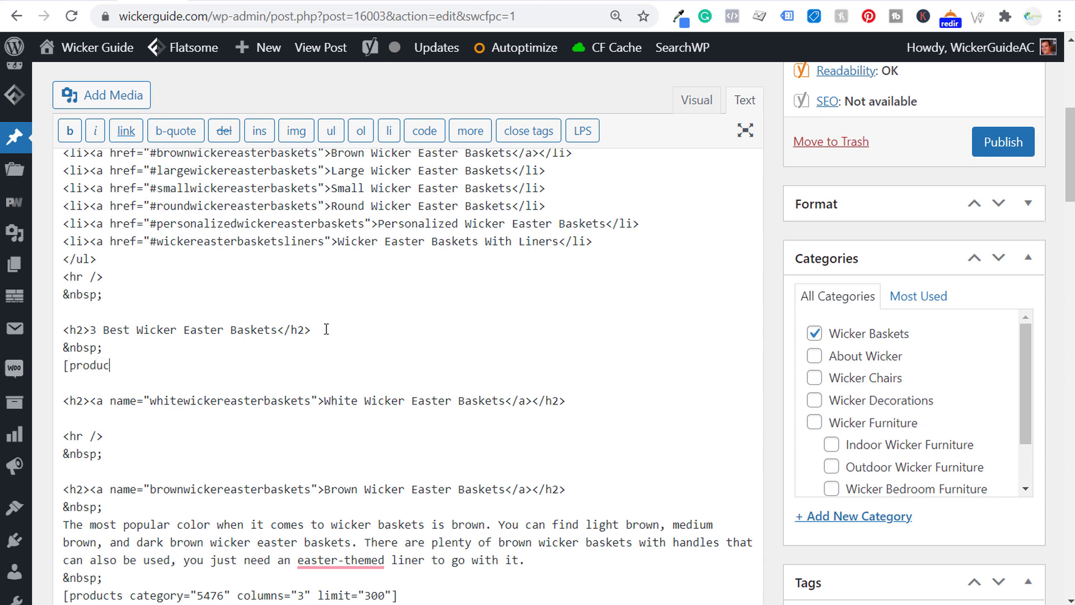
pyautogui.write('ts ids="" columns="3" limit="300')
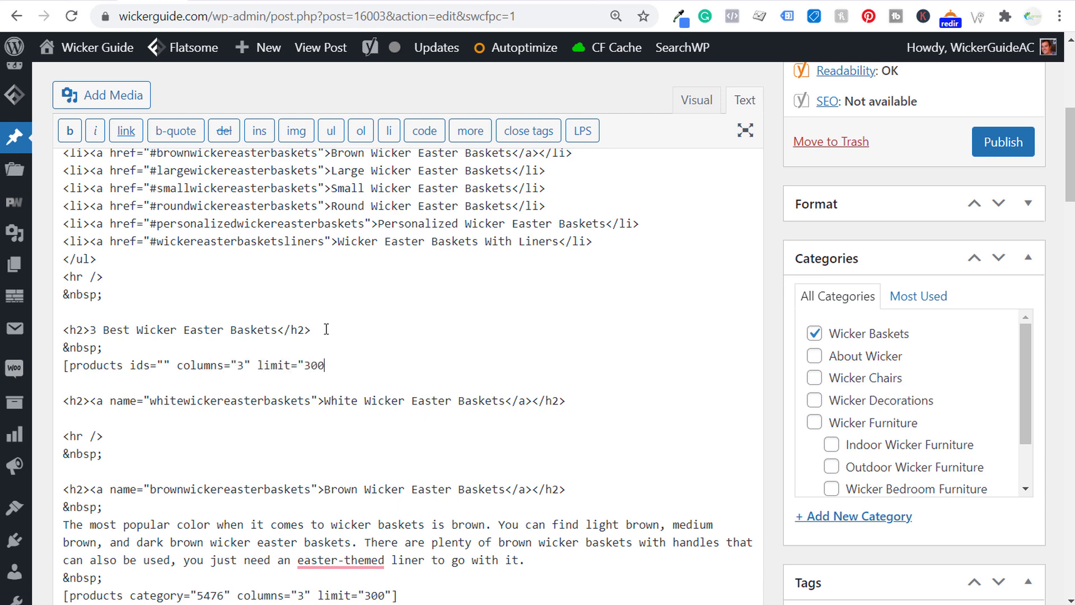
pyautogui.write('"]')
# Step: Copy the ZEONHEI oval basket's ID 16077 from the product list into the shortcode's empty ids value, followed by a comma
pyautogui.scroll(-1, 326, 329)
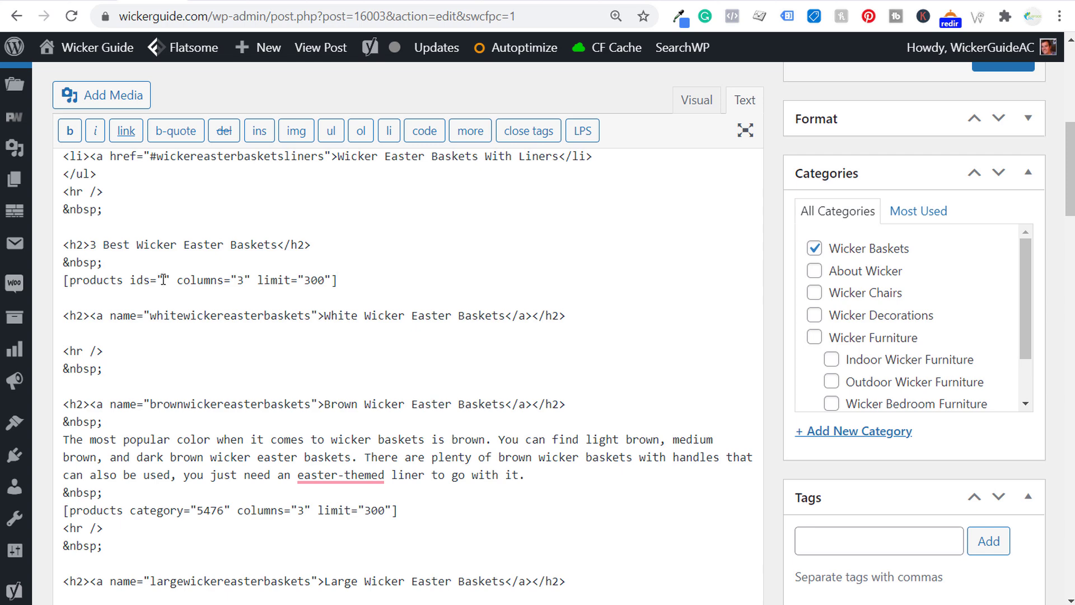
pyautogui.click(105, 14)
pyautogui.moveTo(189, 143)
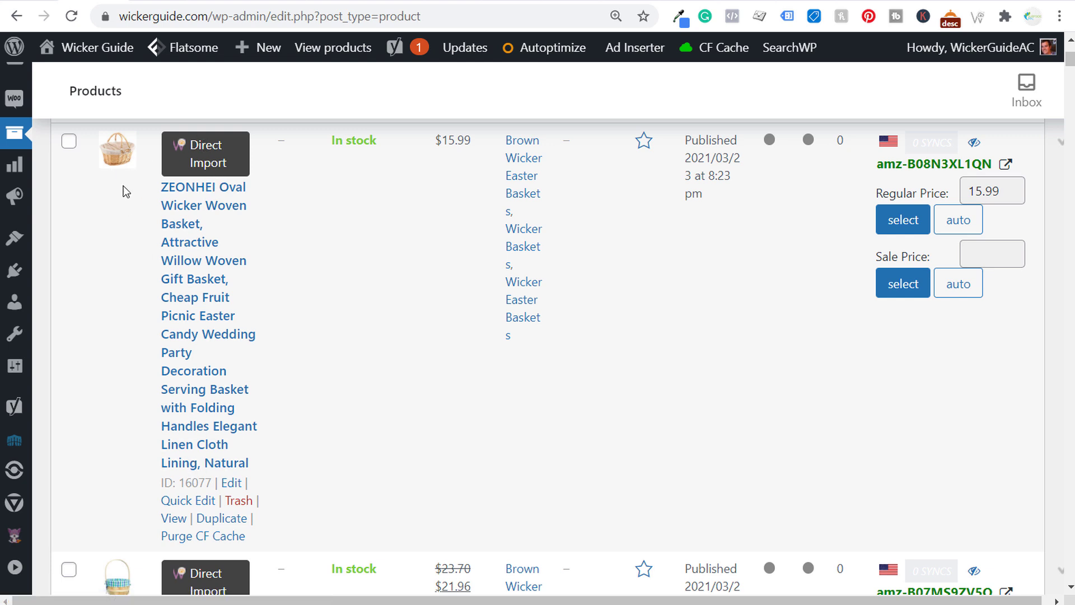
pyautogui.moveTo(182, 485); pyautogui.dragTo(215, 485)
pyautogui.hotkey('ctrl', 'c')
pyautogui.click(160, 5)
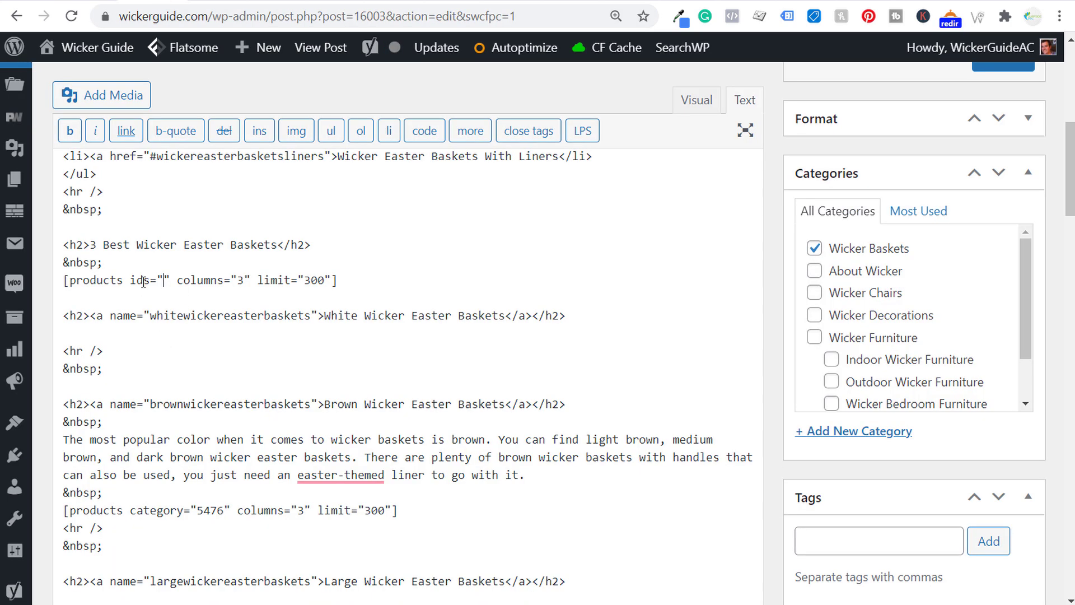
pyautogui.hotkey('ctrl', 'v')
pyautogui.write(',')
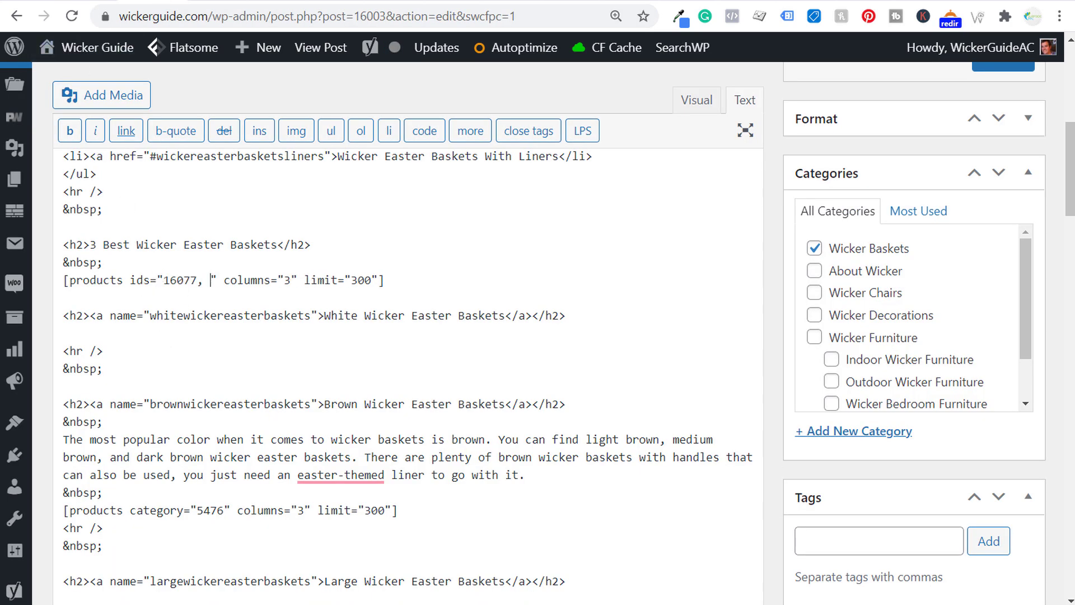
# Step: Add the Amscan round basket's copied ID 16001 and the product ID 15996 to the shortcode's ids, separated by commas
pyautogui.hotkey('ctrl', 'shift', 'Tab')
pyautogui.scroll(-5, 324, 268)
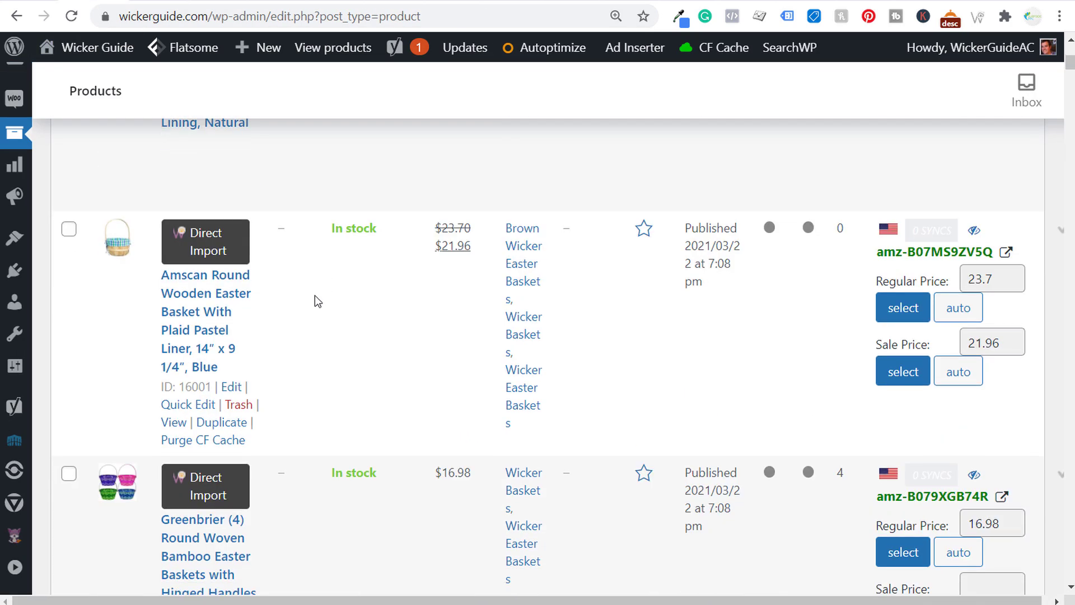
pyautogui.moveTo(181, 385); pyautogui.dragTo(213, 386)
pyautogui.hotkey('ctrl', 'c')
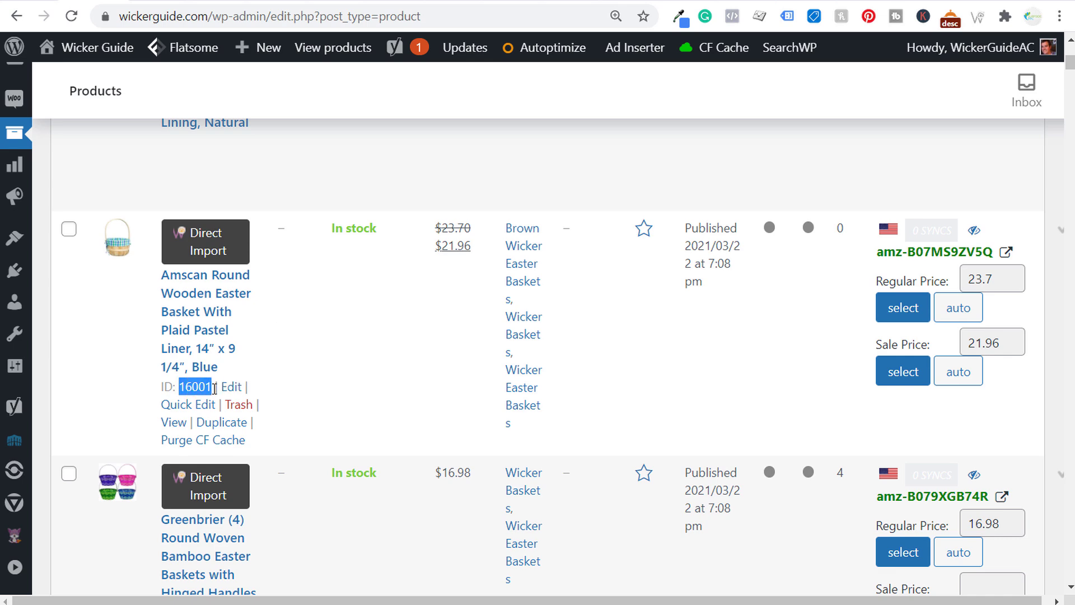
pyautogui.scroll(-4, 213, 386)
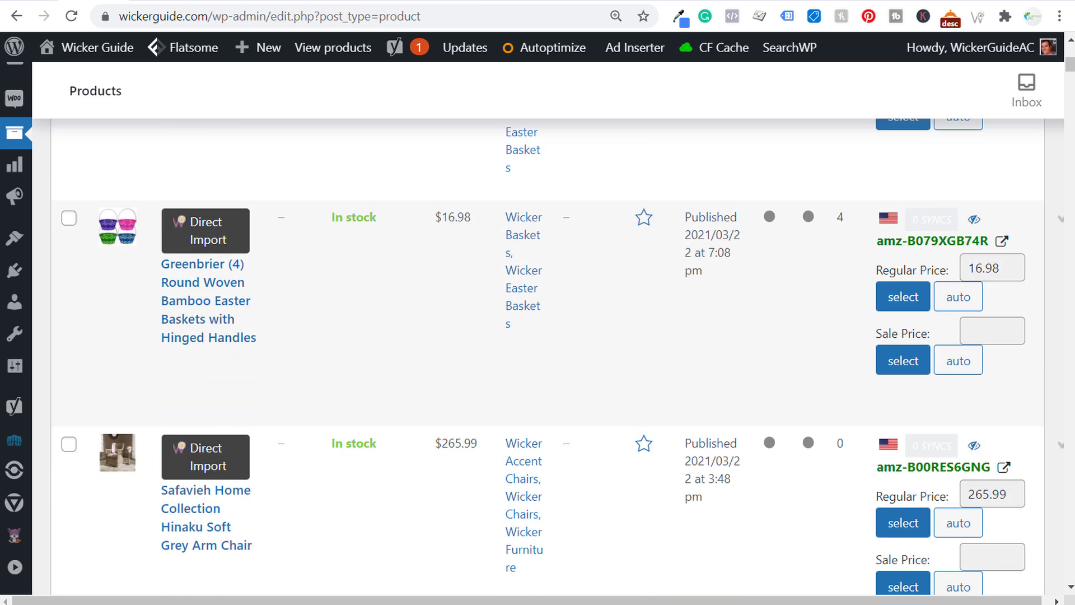
pyautogui.hotkey('ctrl', 'Tab')
pyautogui.hotkey('ctrl', 'v')
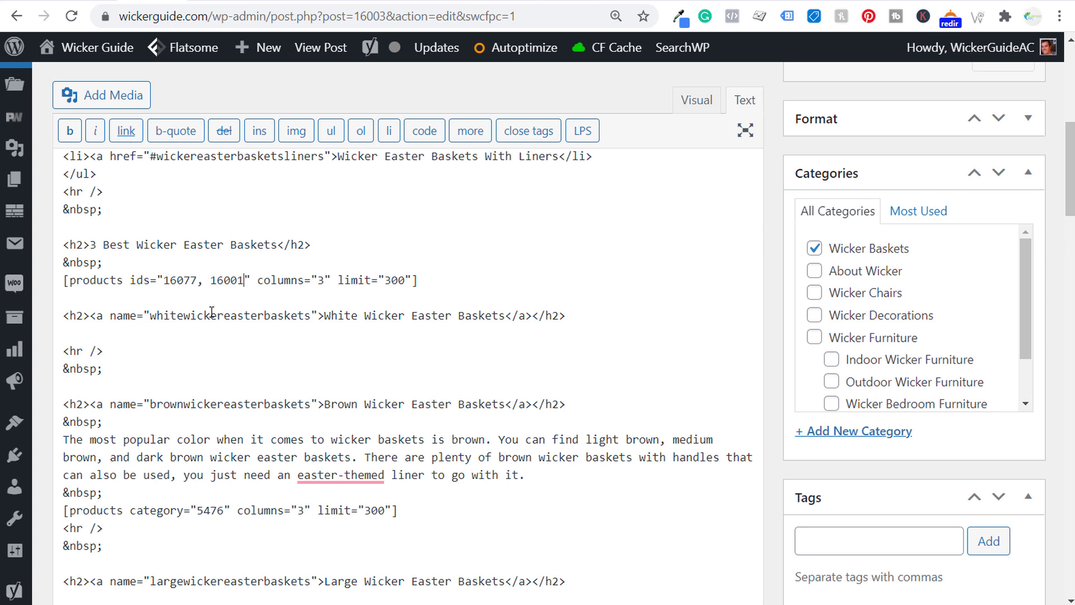
pyautogui.write(', 15996')
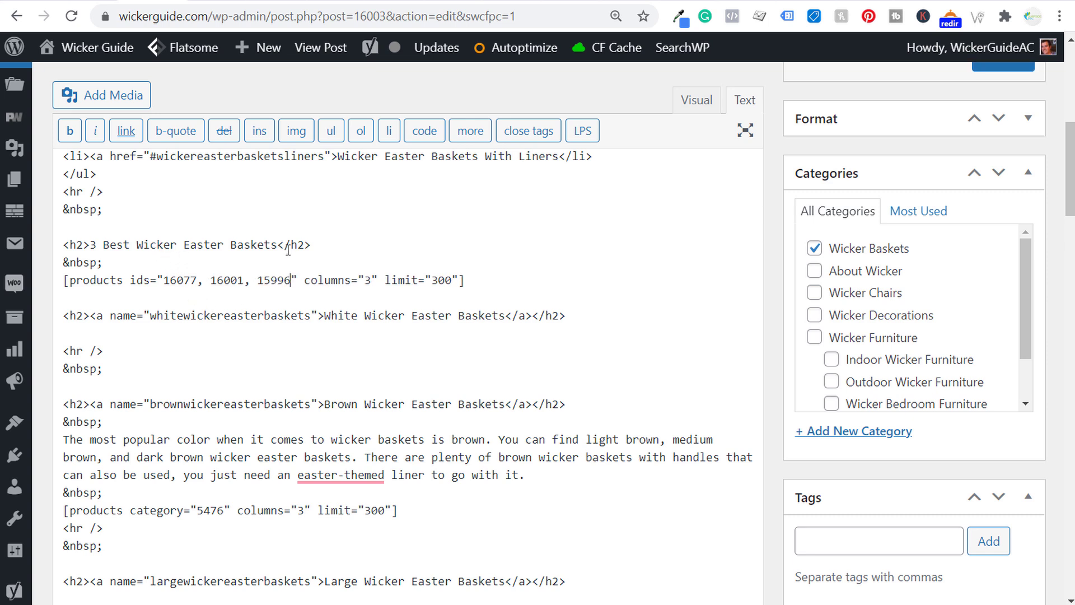
# Step: Add an <hr /> line and an &nbsp; line below the new products shortcode
pyautogui.click(486, 278)
pyautogui.press('Return')
pyautogui.write('<hr ')
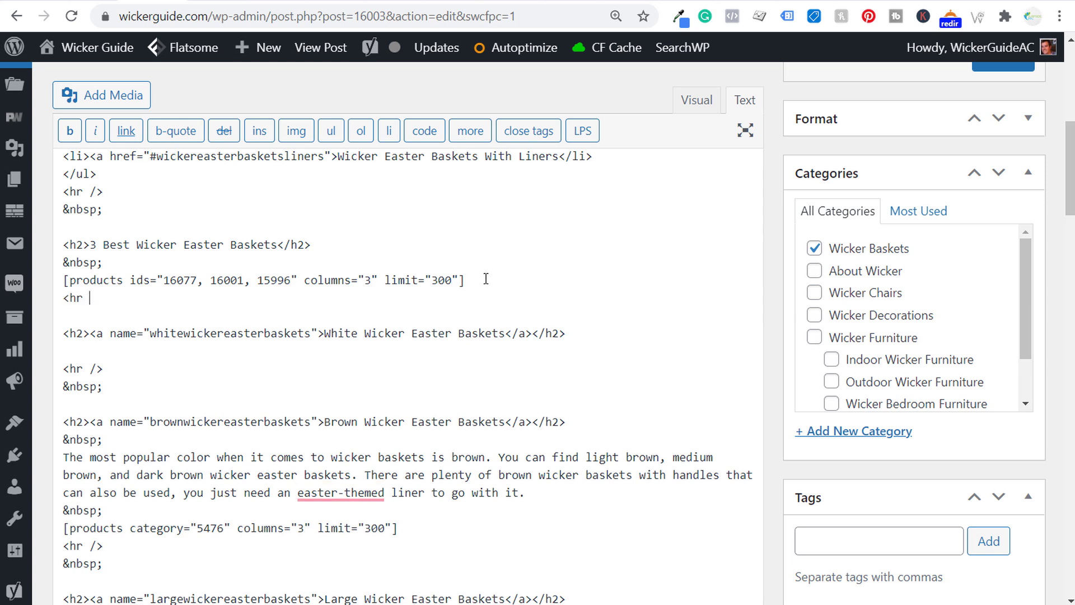
pyautogui.write('/>')
pyautogui.press('Return')
pyautogui.write('&nbsp')
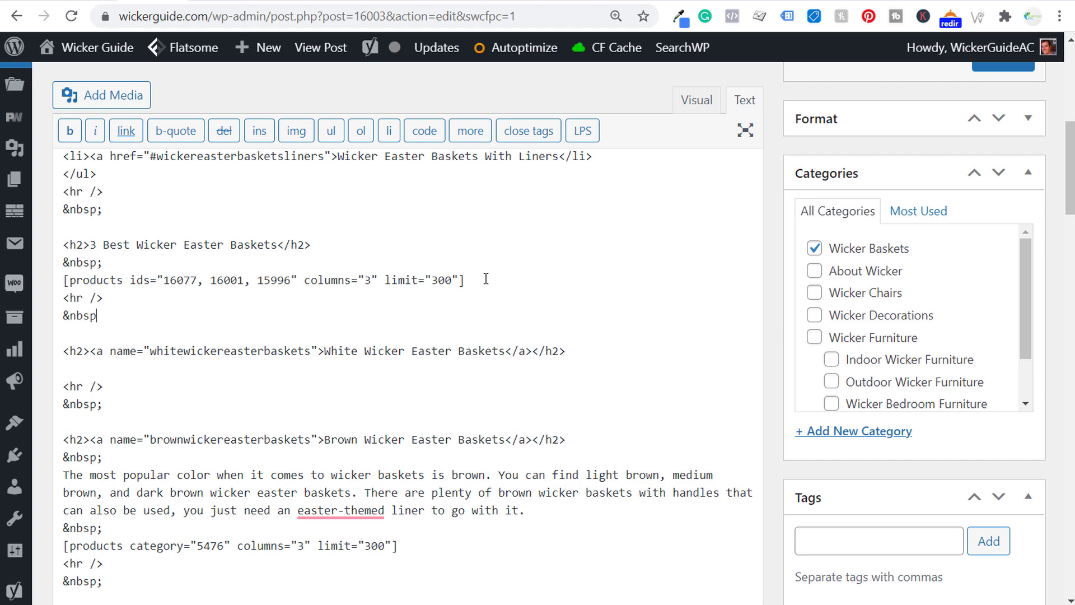
pyautogui.write(';')
# Step: Correct "easter-themed" to "Easter-themed" in the brown wicker Easter baskets paragraph
pyautogui.scroll(3, 468, 259)
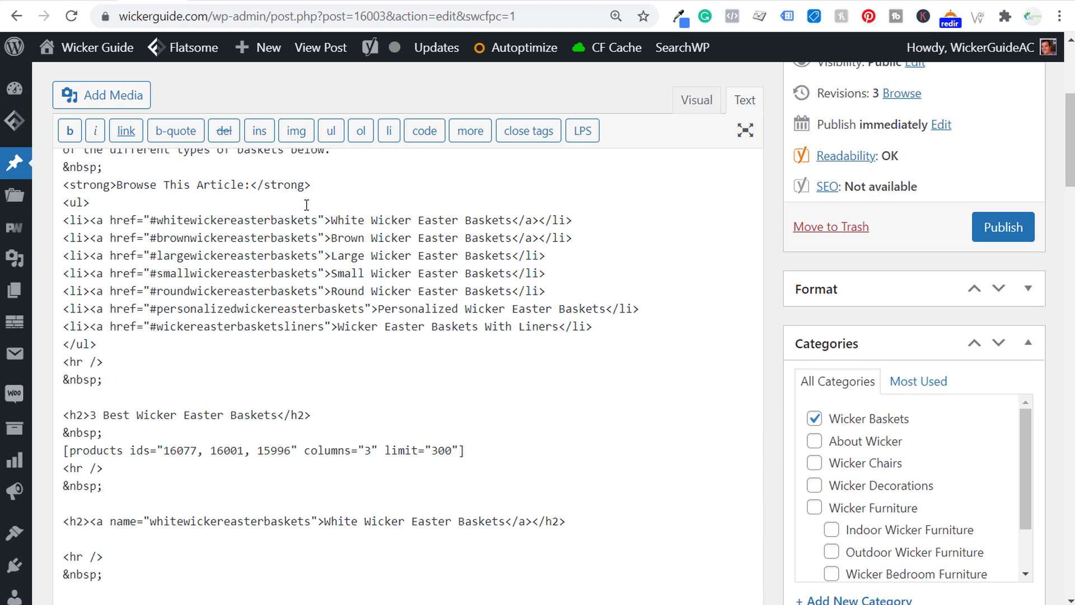
pyautogui.moveTo(193, 215); pyautogui.dragTo(502, 230)
pyautogui.click(539, 238)
pyautogui.scroll(-6, 113, 437)
pyautogui.moveTo(63, 305); pyautogui.dragTo(570, 341)
pyautogui.click(570, 342)
pyautogui.click(343, 383)
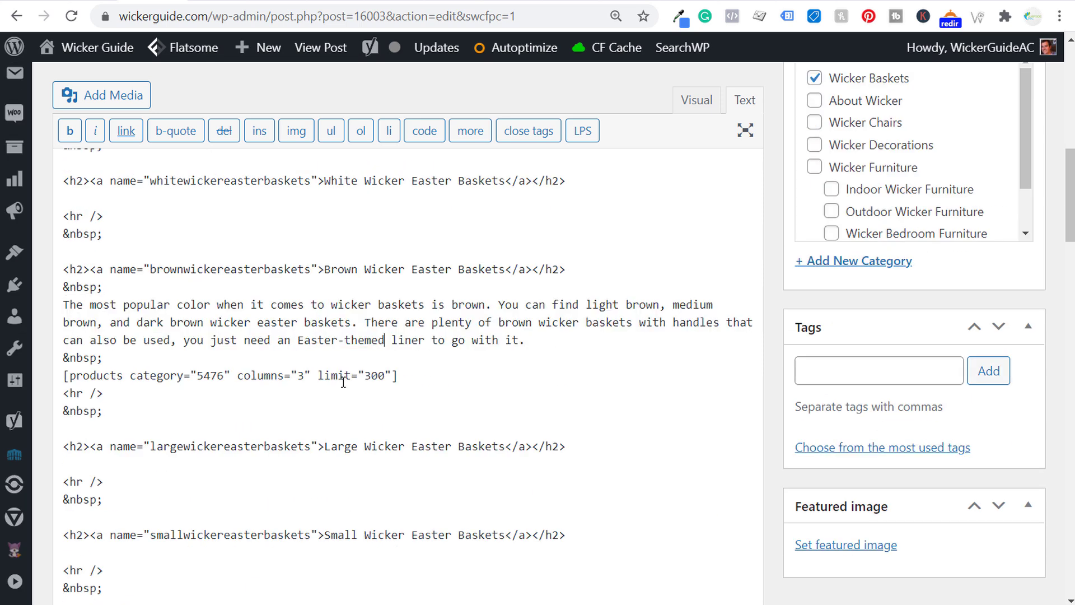
# Step: Save the Best Wicker Easter Baskets post as a draft
pyautogui.scroll(3, 293, 346)
pyautogui.scroll(2, 294, 346)
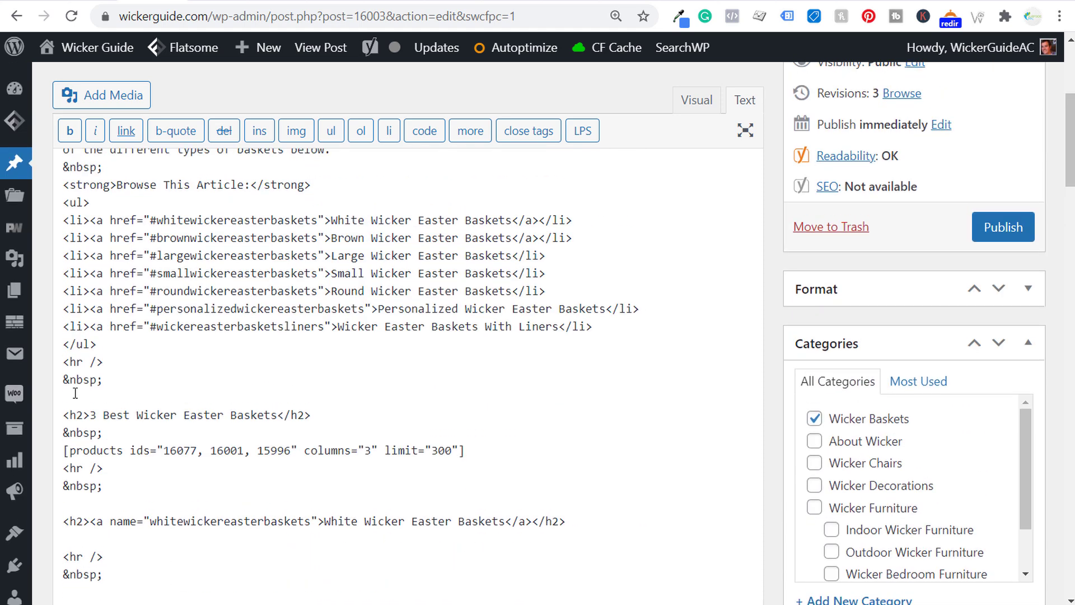
pyautogui.scroll(4, 778, 193)
pyautogui.click(831, 160)
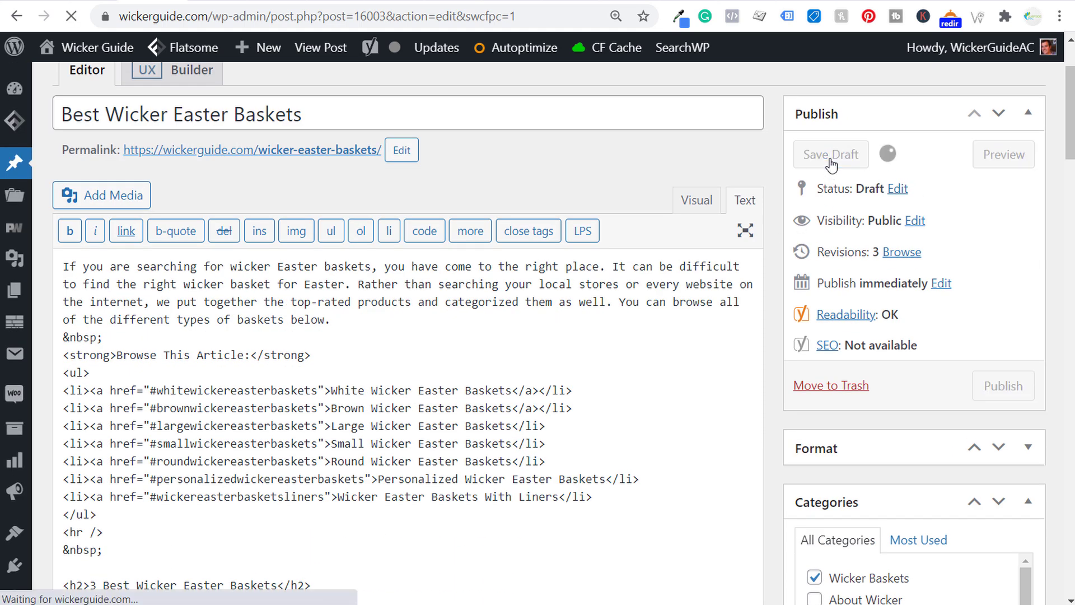
# Step: Preview the post, check the "3 Best" section, product grids and section headings, and return to the editor
pyautogui.scroll(-3, 295, 323)
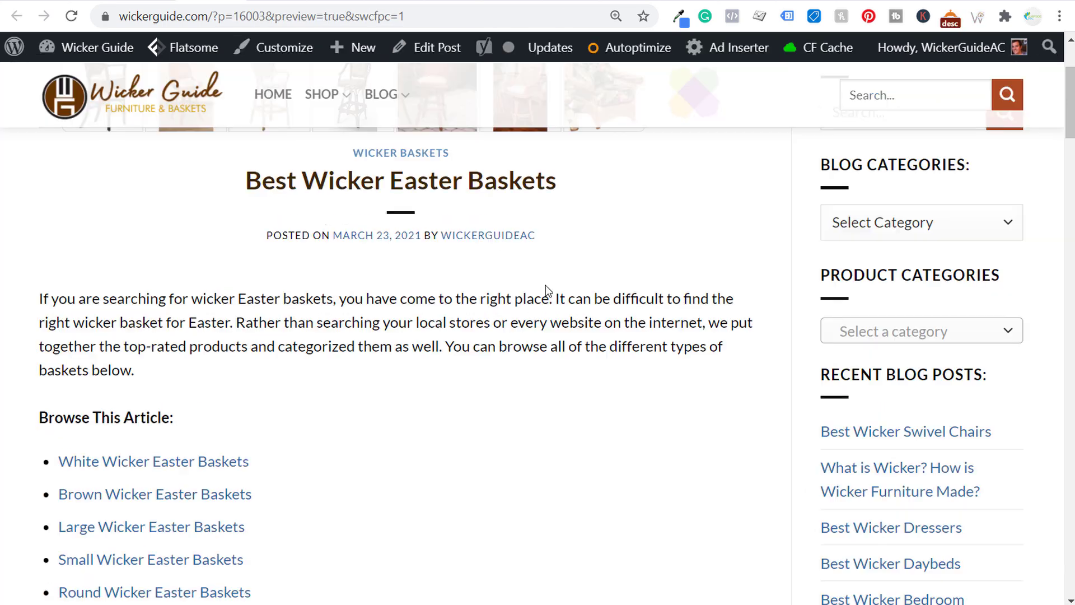
pyautogui.scroll(-10, 480, 269)
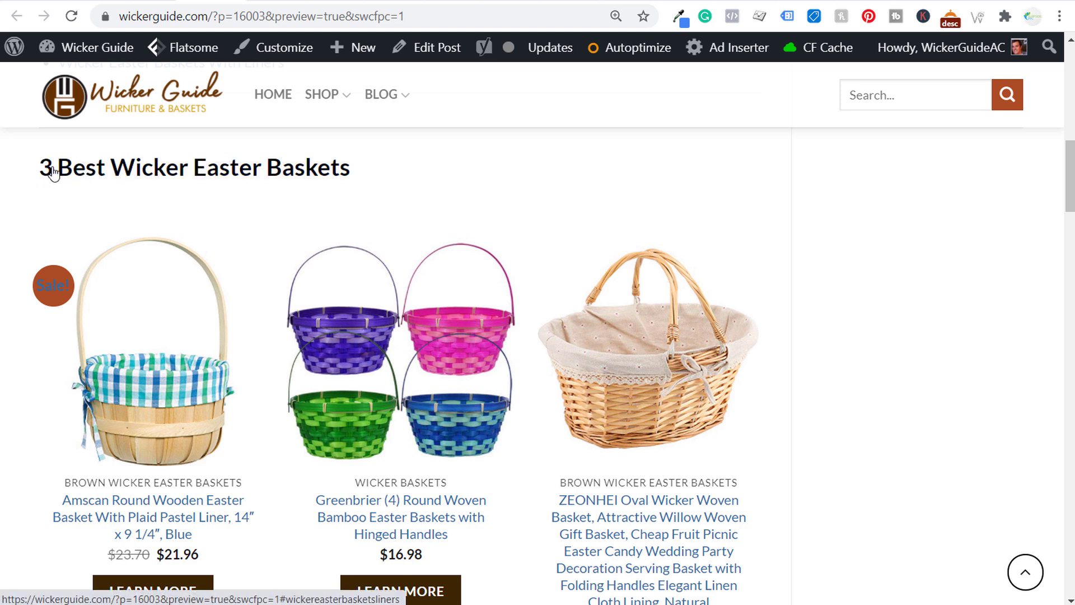
pyautogui.scroll(-10, 468, 170)
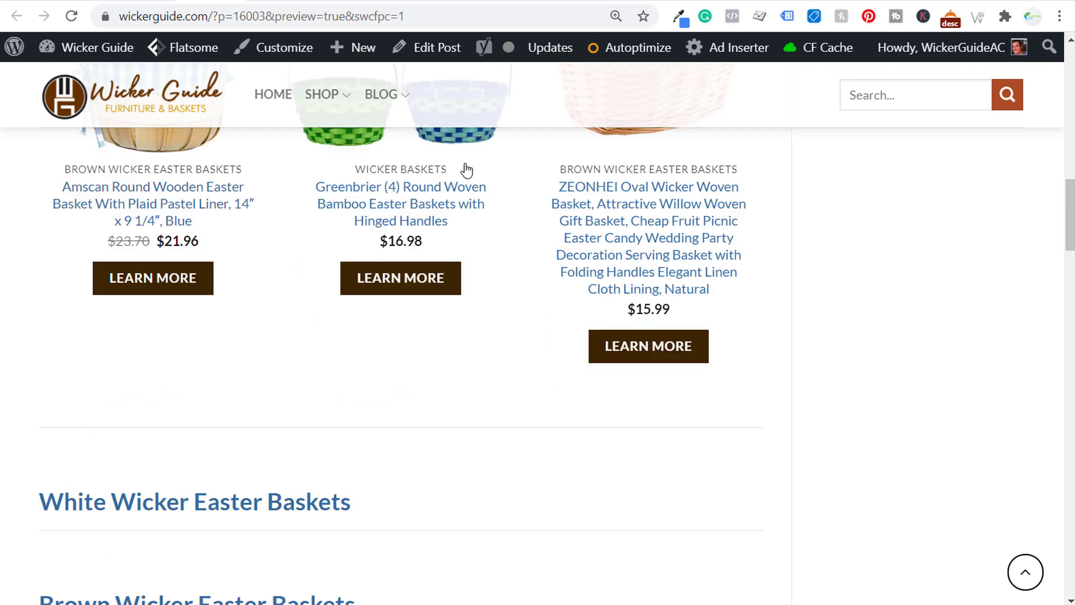
pyautogui.scroll(-8, 590, 364)
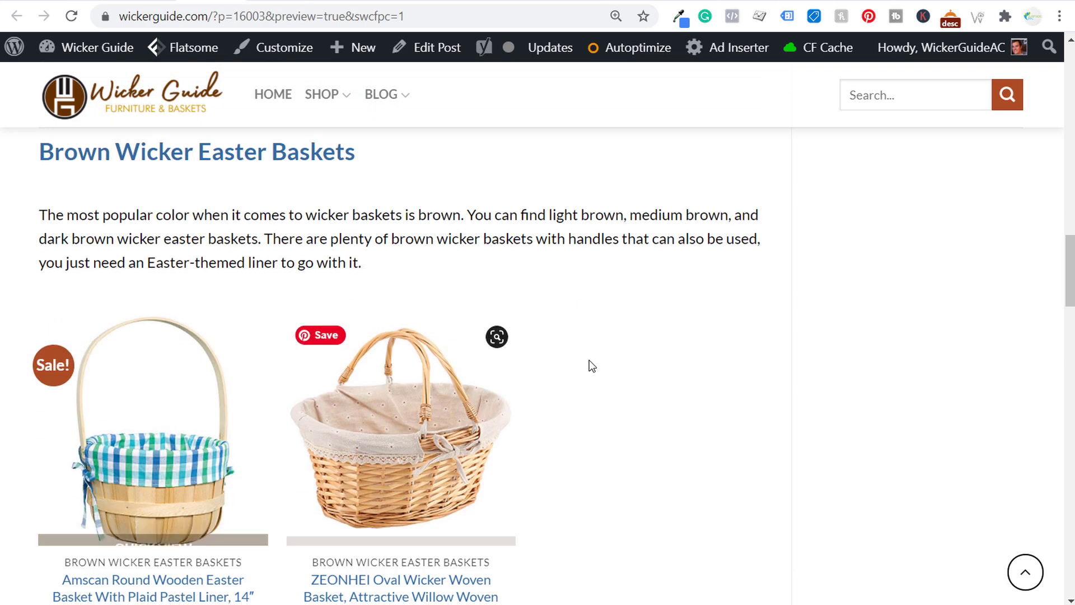
pyautogui.scroll(-4, 643, 363)
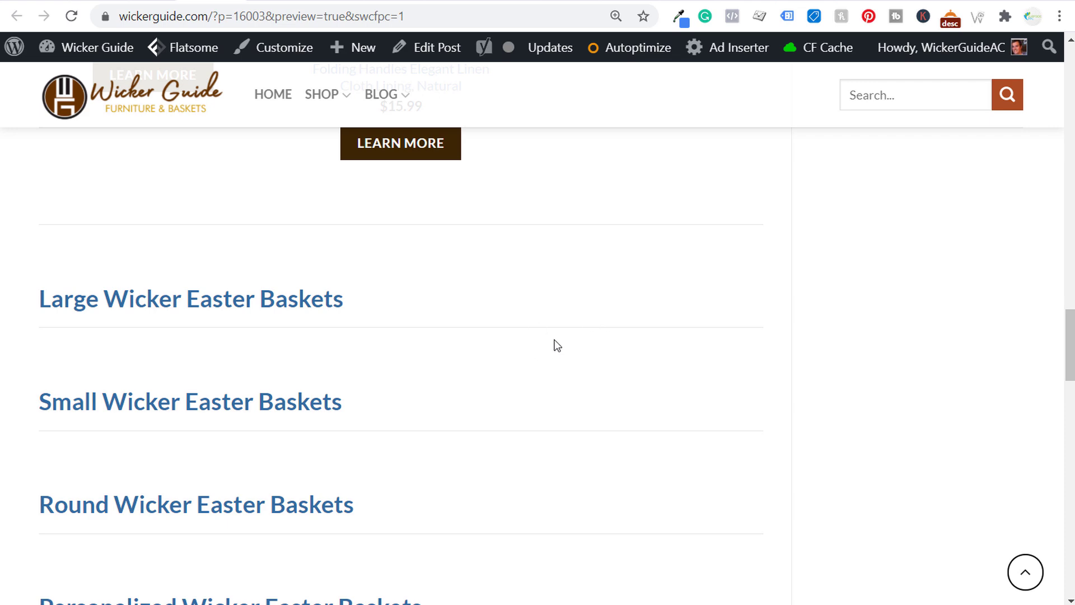
pyautogui.scroll(4, 554, 340)
pyautogui.click(146, 0)
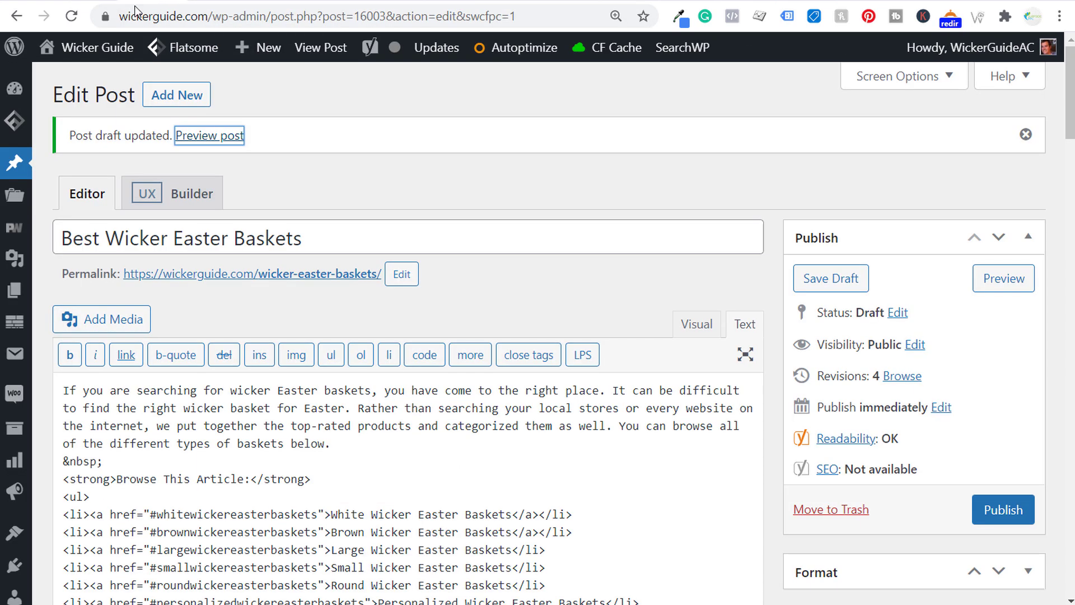
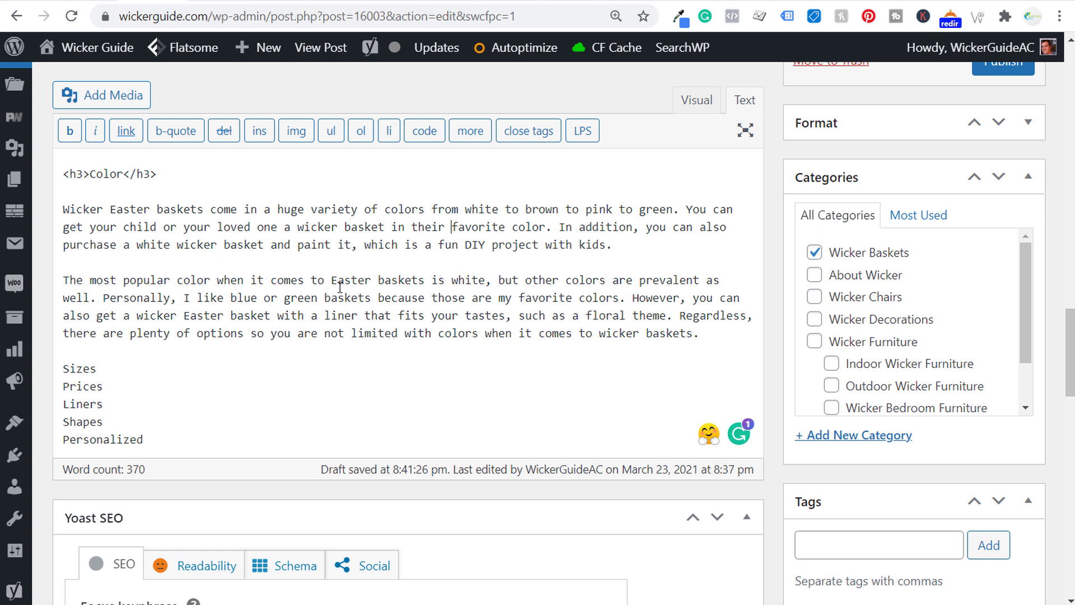
# Step: Review the Color text and the remaining topic list under the "Types of Wicker Easter Baskets" heading
pyautogui.moveTo(63, 280); pyautogui.dragTo(730, 336)
pyautogui.click(730, 335)
pyautogui.scroll(3, 245, 252)
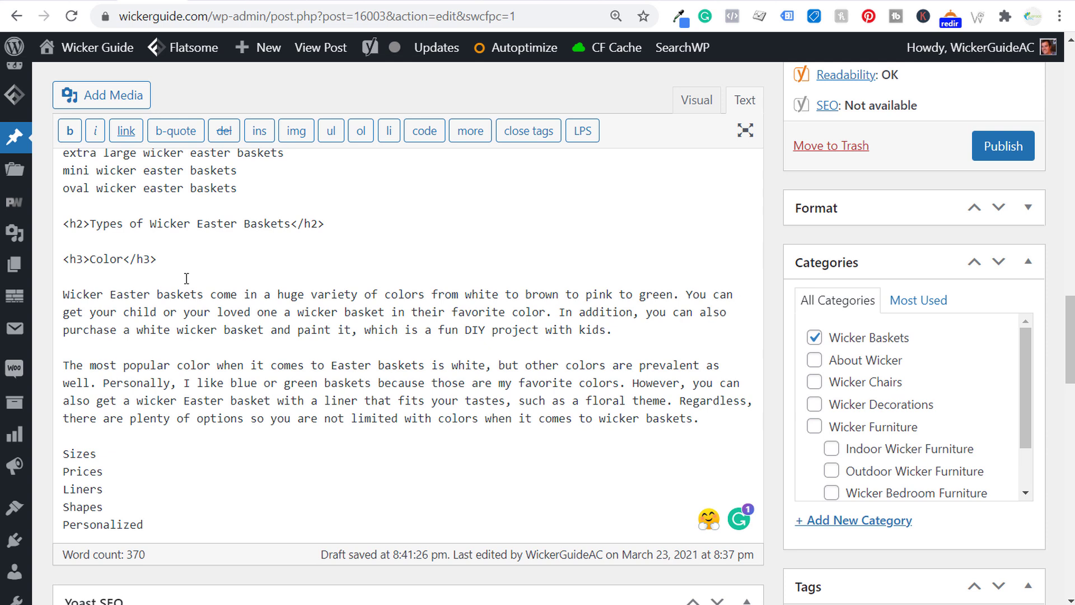
pyautogui.click(227, 499)
pyautogui.scroll(-1, 271, 486)
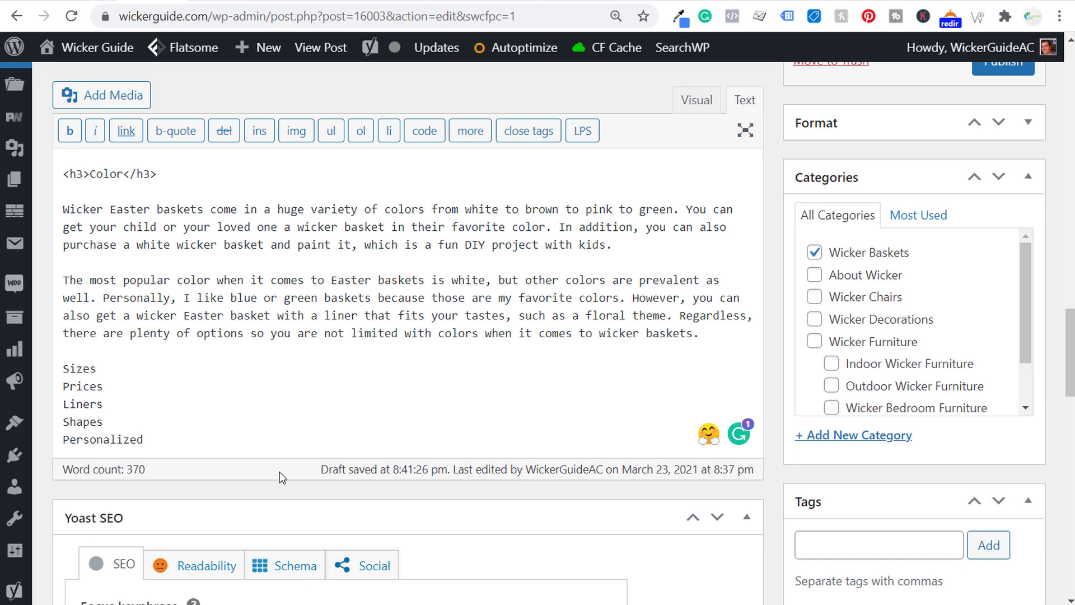
pyautogui.scroll(5, 271, 434)
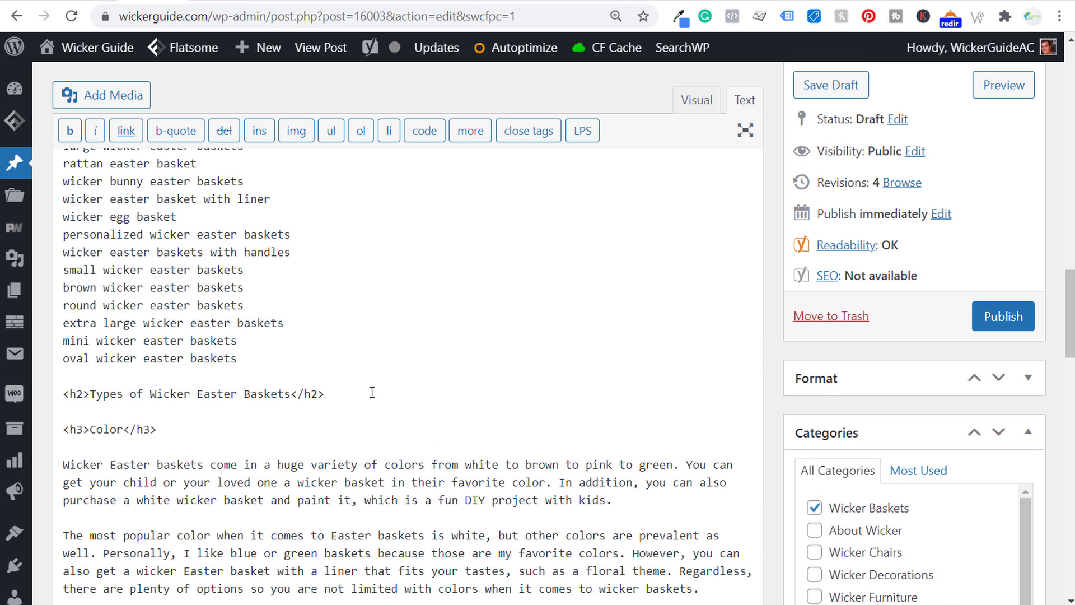
# Step: Review the post draft from the Color text and remaining topic list back up through the section headings to the post title
pyautogui.scroll(-3, 409, 344)
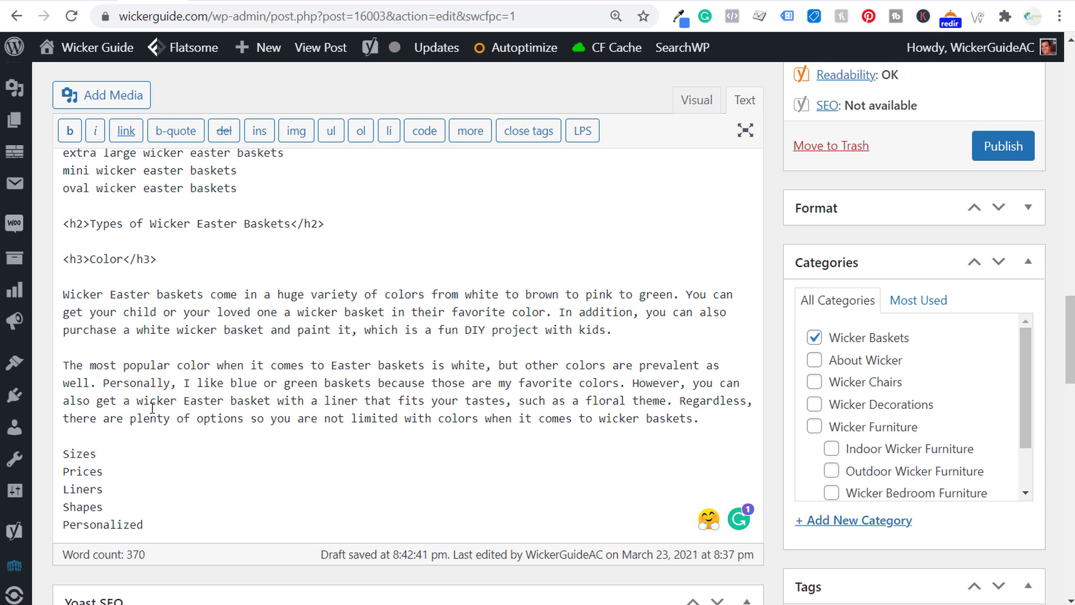
pyautogui.click(159, 448)
pyautogui.scroll(15, 158, 449)
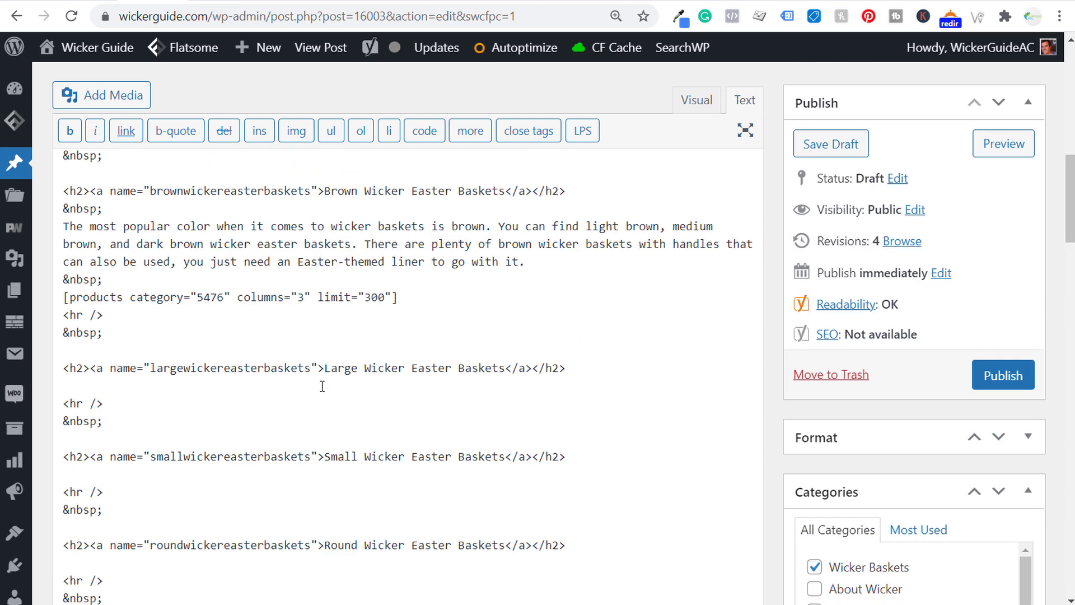
pyautogui.scroll(2, 346, 395)
pyautogui.moveTo(305, 240); pyautogui.dragTo(112, 238)
pyautogui.click(343, 233)
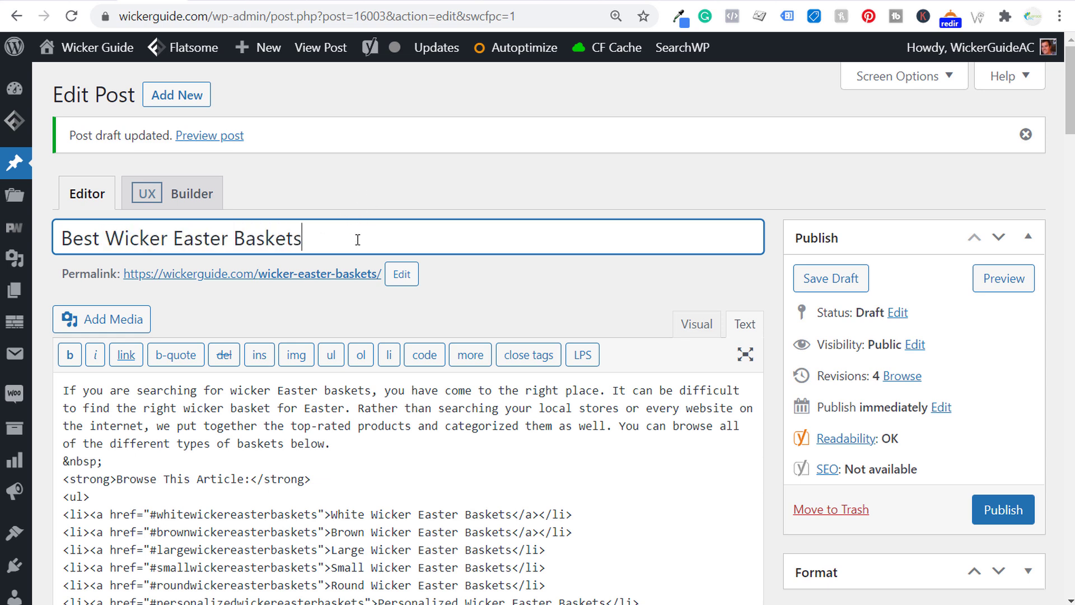
pyautogui.moveTo(328, 239); pyautogui.dragTo(105, 240)
pyautogui.click(357, 192)
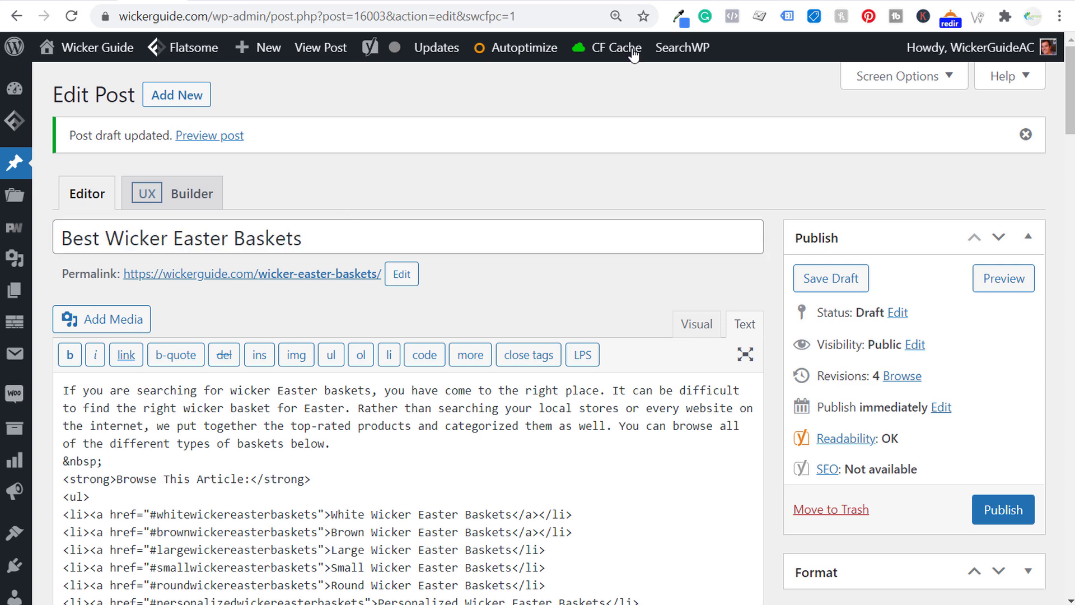
# Step: Switch to the Google search for "wicker easter baskets" and browse its image results for basket styles
pyautogui.click(671, 1)
pyautogui.scroll(6, 460, 208)
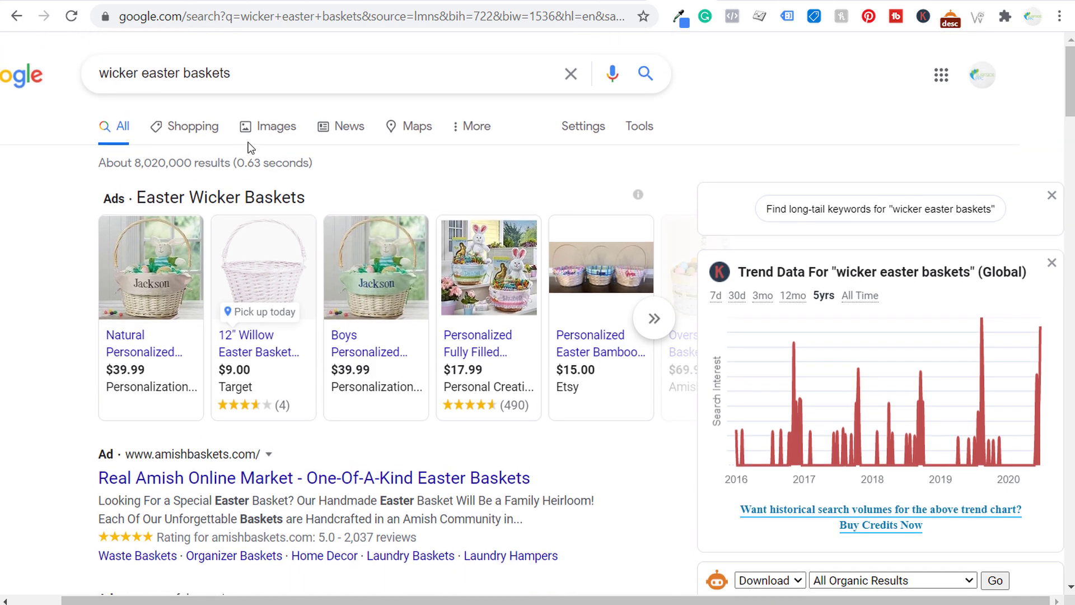
pyautogui.click(261, 125)
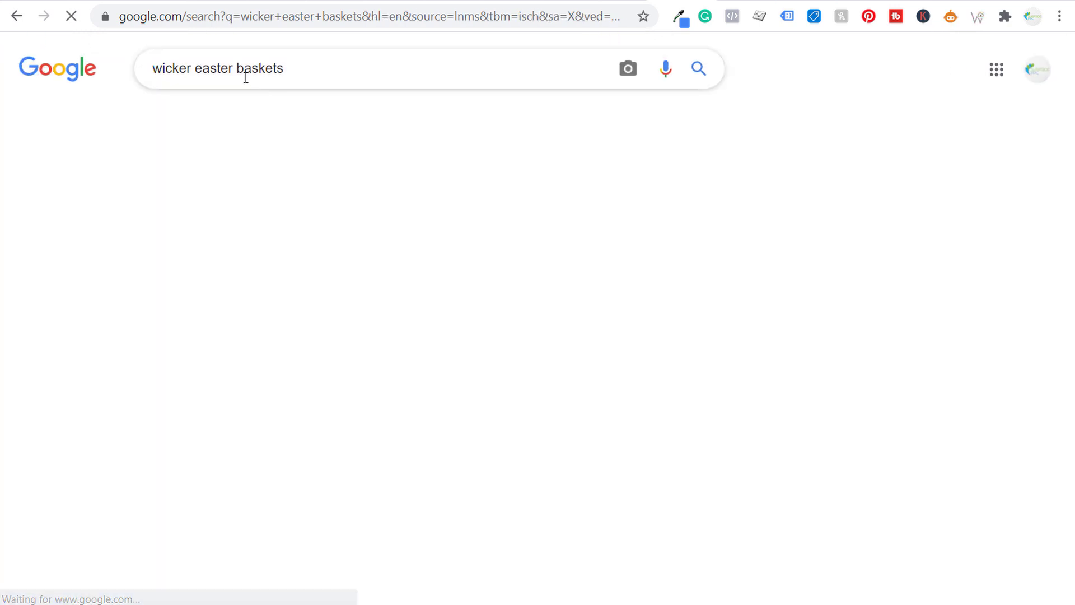
pyautogui.scroll(-4, 165, 307)
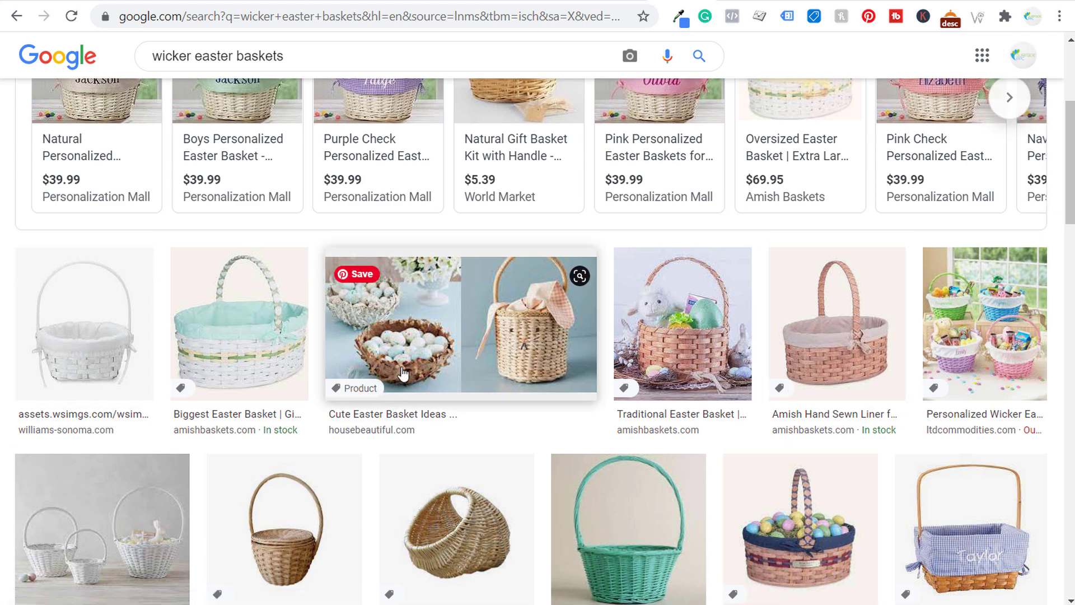
pyautogui.scroll(-3, 403, 372)
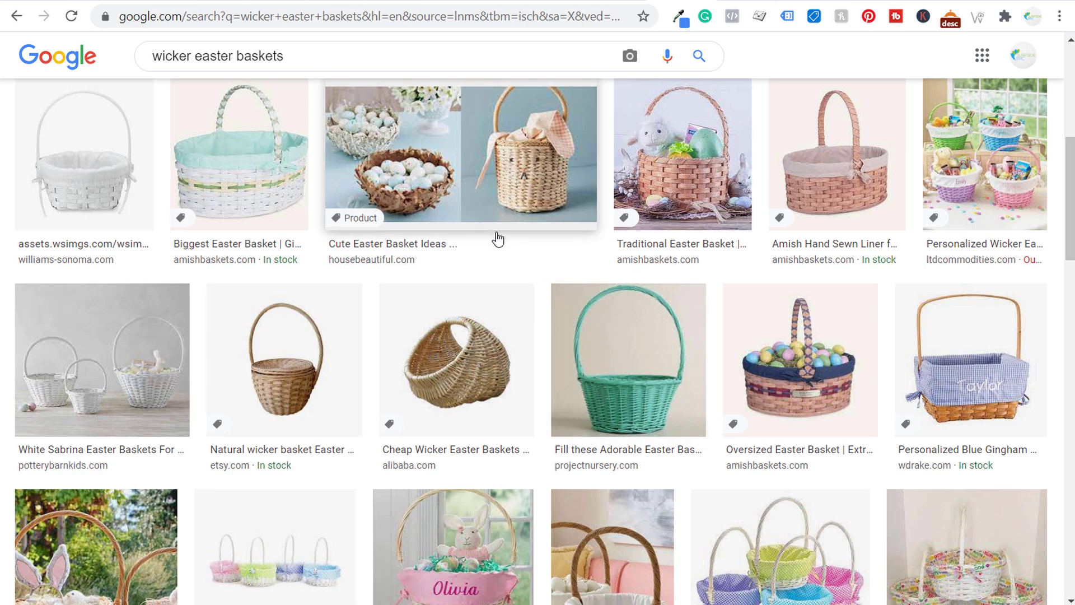
pyautogui.scroll(8, 496, 235)
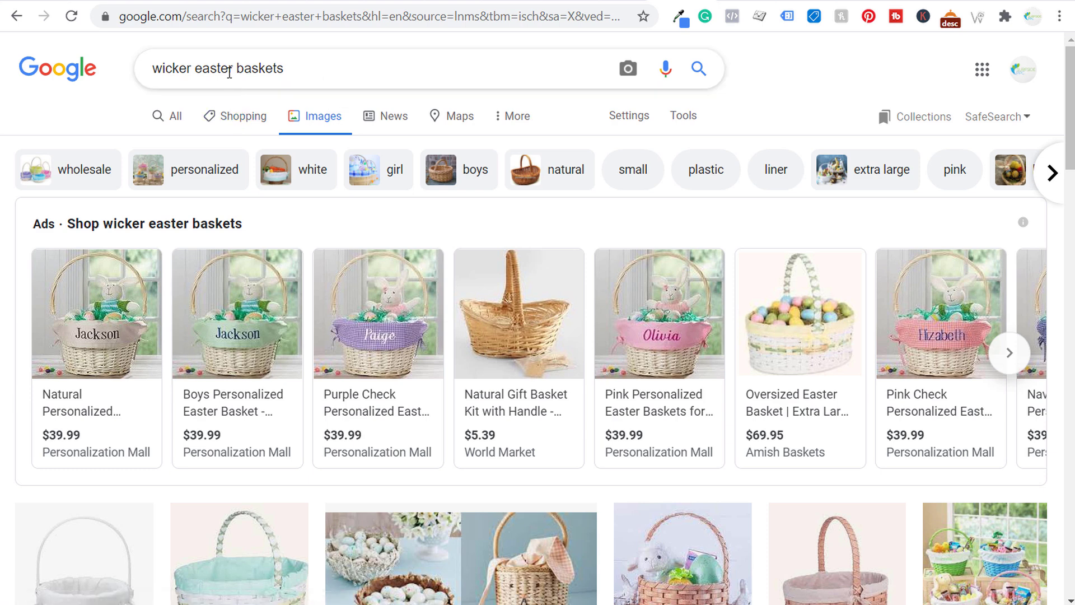
# Step: Return to the WordPress draft, review the introduction and "Browse This Article" links, and check the "wicker easter baskets" keyword plan in Google Ads
pyautogui.click(150, 1)
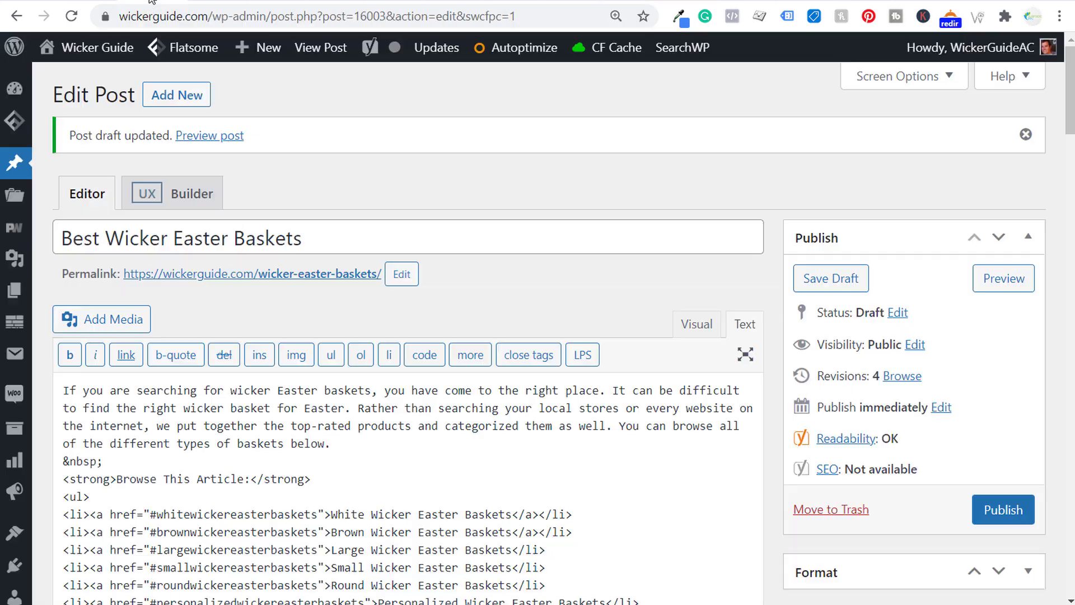
pyautogui.scroll(-3, 319, 274)
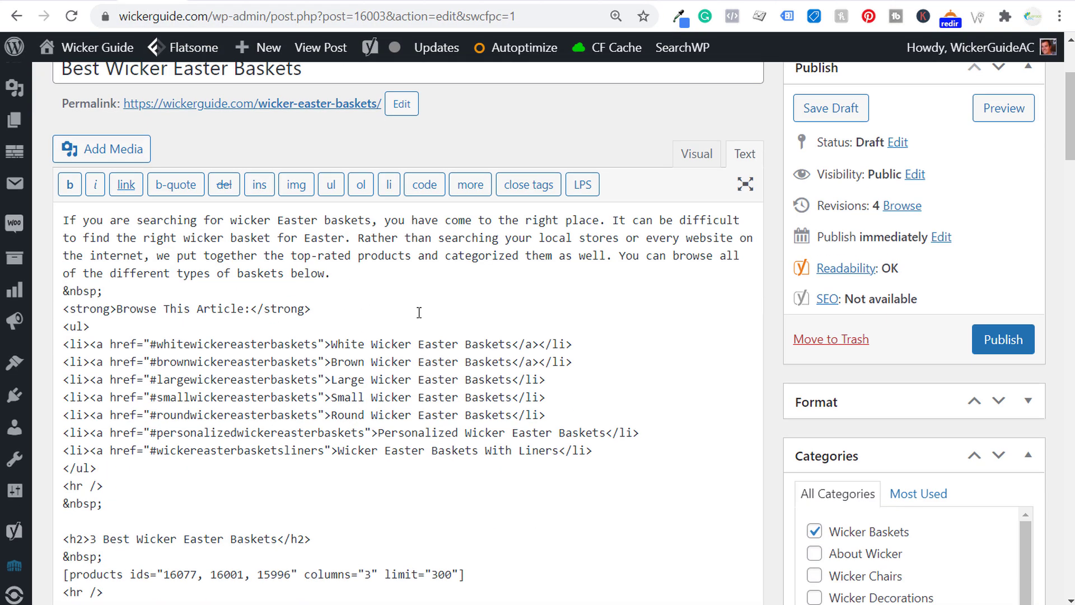
pyautogui.scroll(-3, 393, 345)
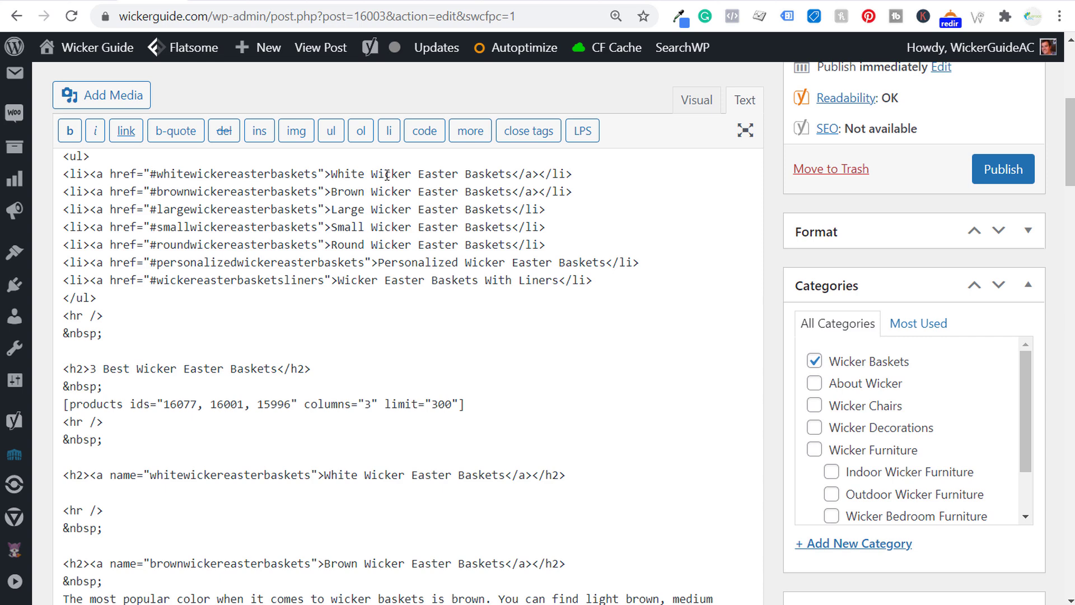
pyautogui.scroll(3, 327, 161)
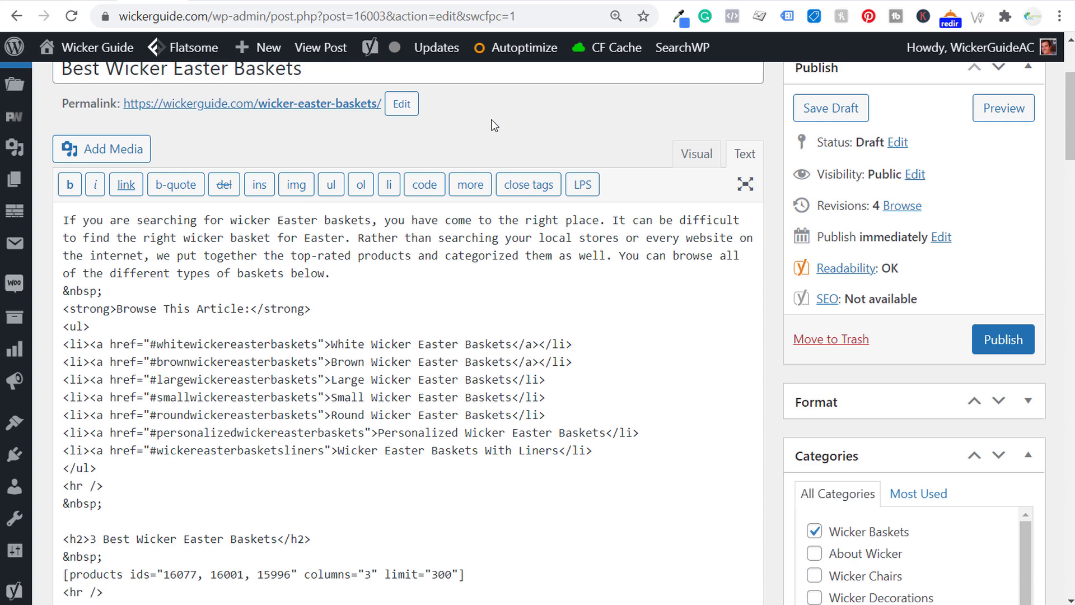
pyautogui.click(594, 1)
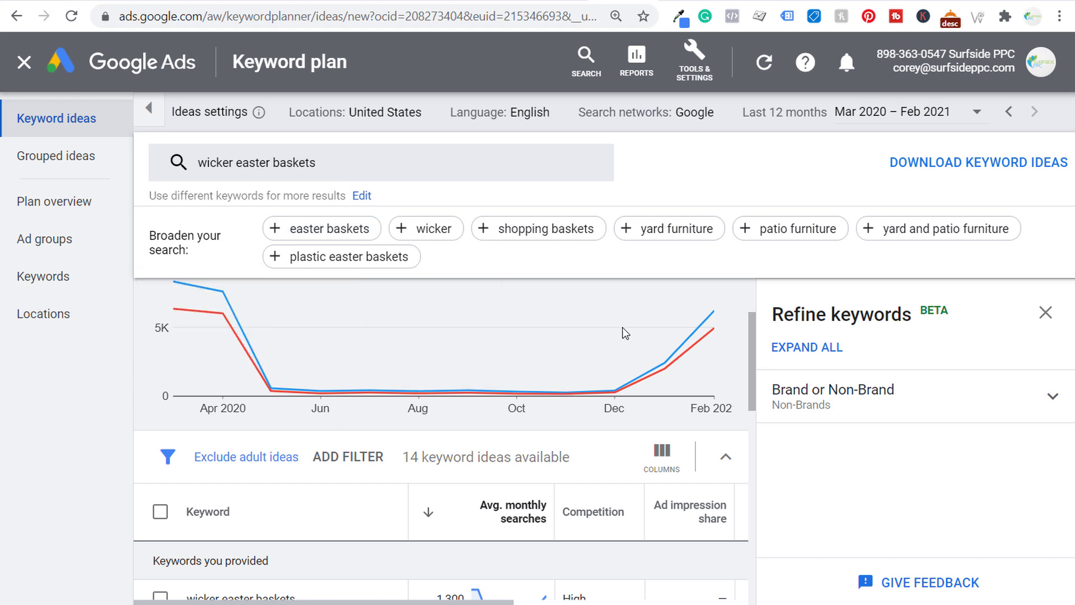
pyautogui.moveTo(704, 353)
# Step: Review the post preview from the title and article links through the "3 Best" products to the Brown Wicker Easter Baskets section
pyautogui.click(192, 1)
pyautogui.scroll(16, 456, 171)
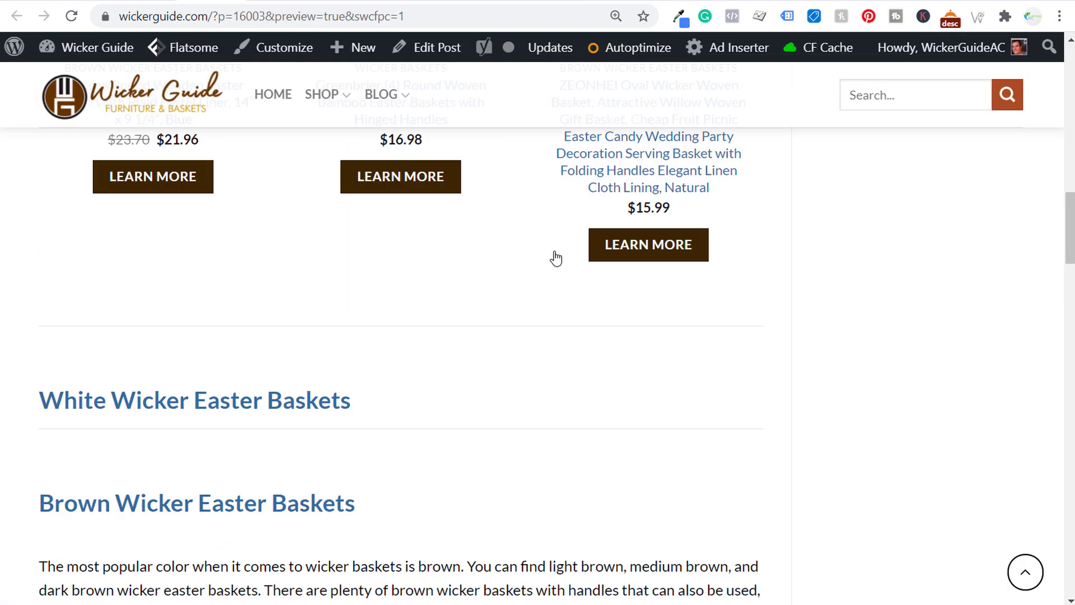
pyautogui.scroll(8, 556, 271)
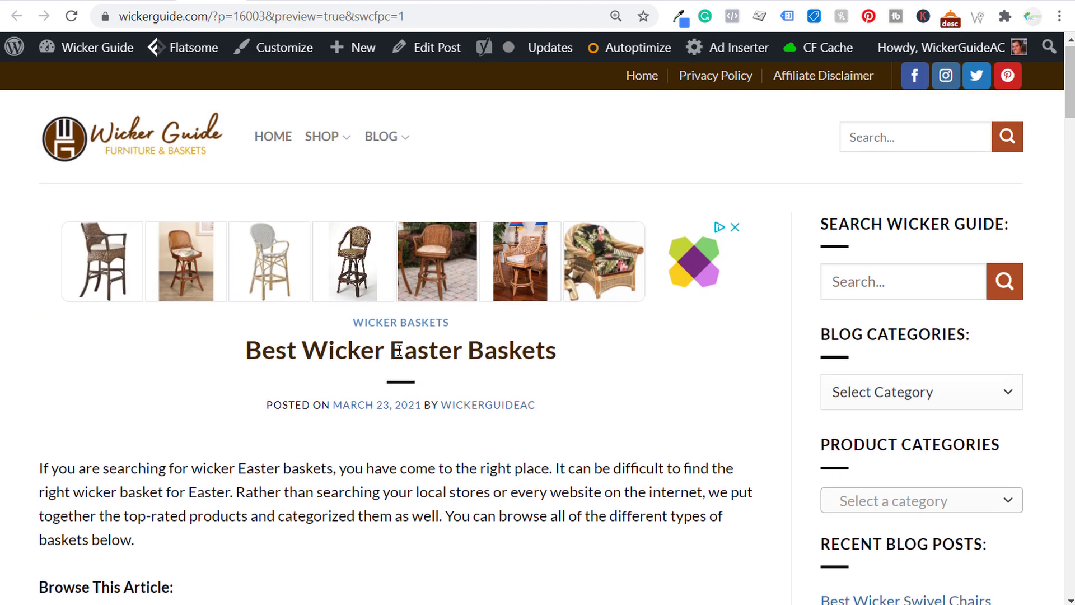
pyautogui.scroll(-5, 406, 353)
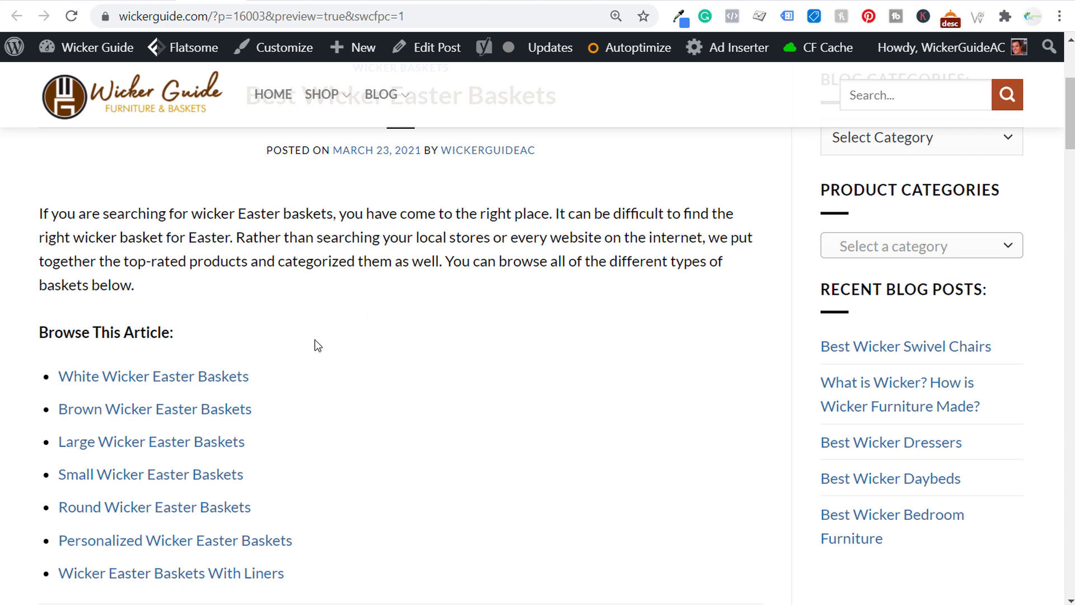
pyautogui.scroll(-3, 314, 342)
pyautogui.scroll(-5, 376, 272)
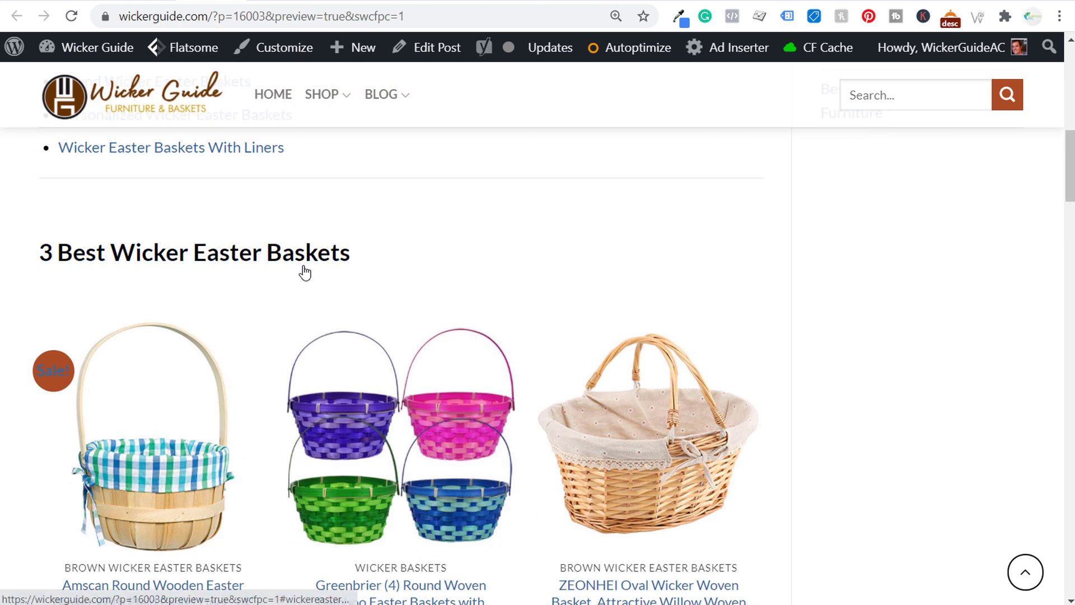
pyautogui.scroll(-6, 619, 271)
pyautogui.scroll(-6, 648, 334)
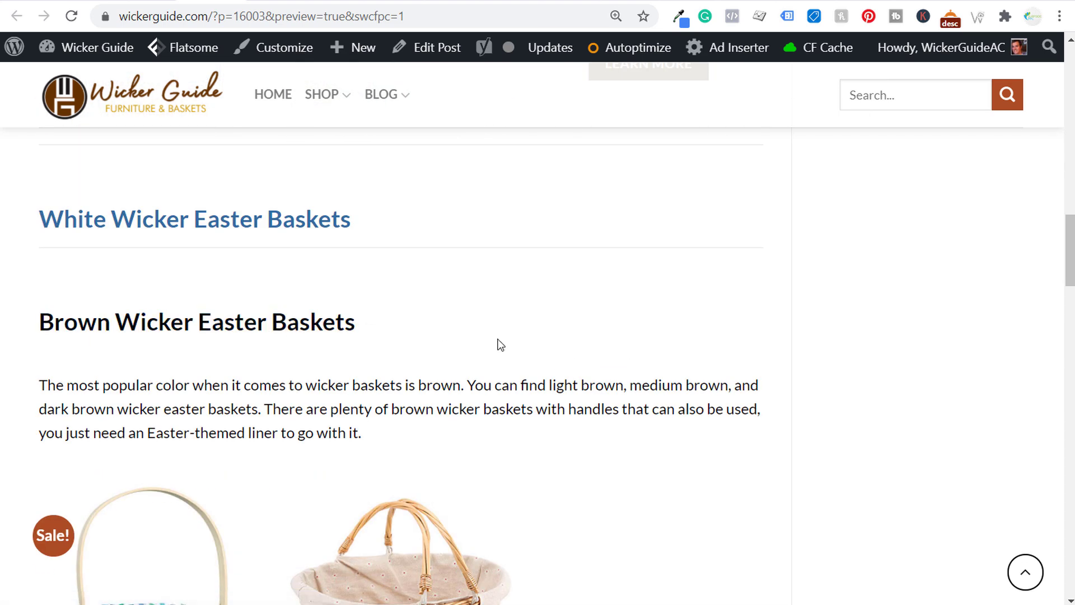
pyautogui.scroll(-5, 526, 339)
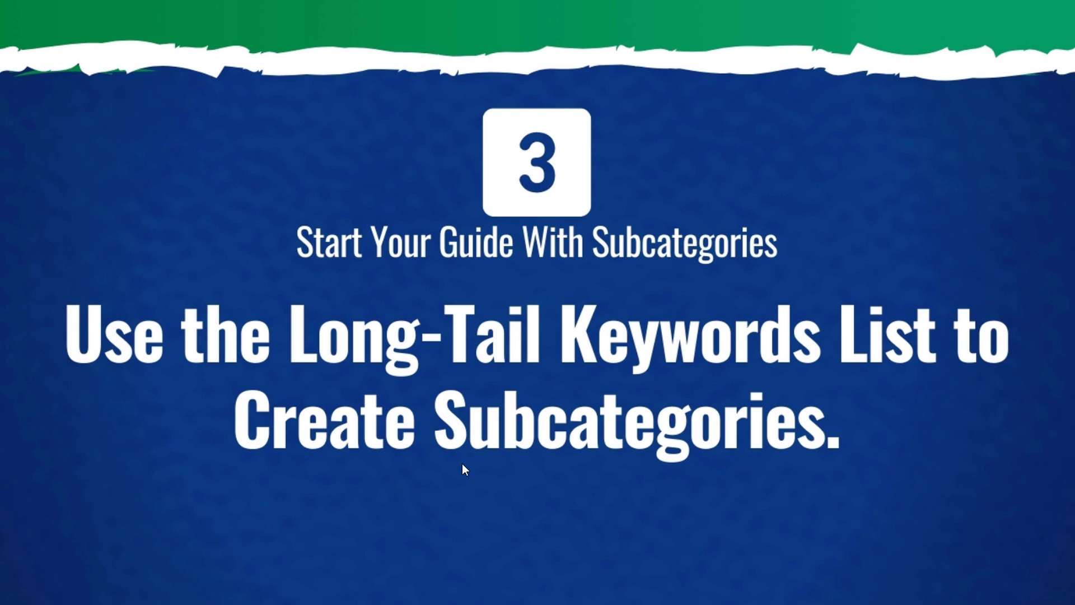
pyautogui.click(602, 420)
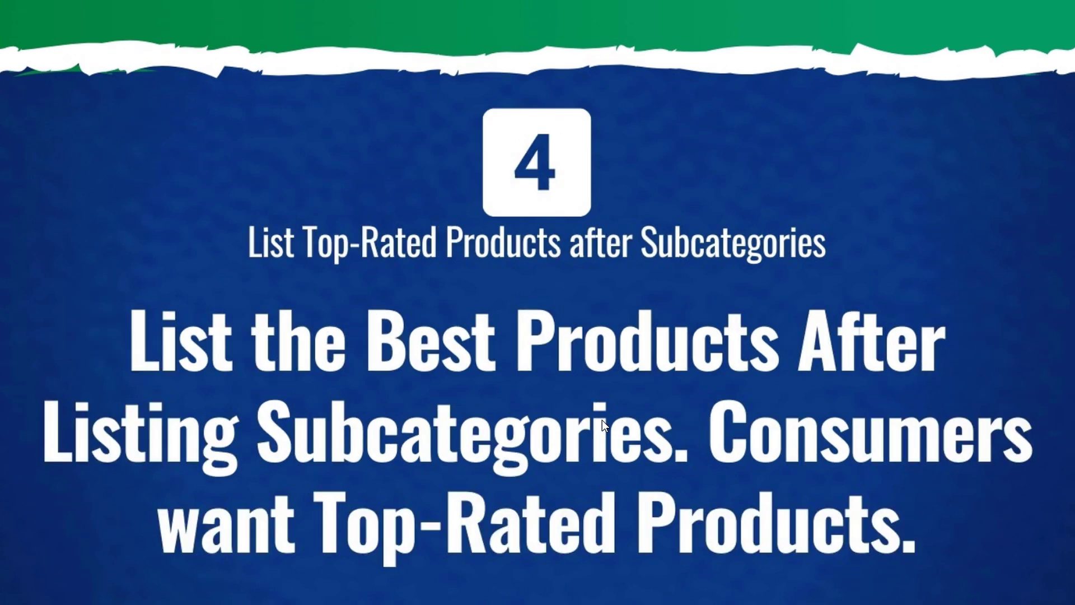